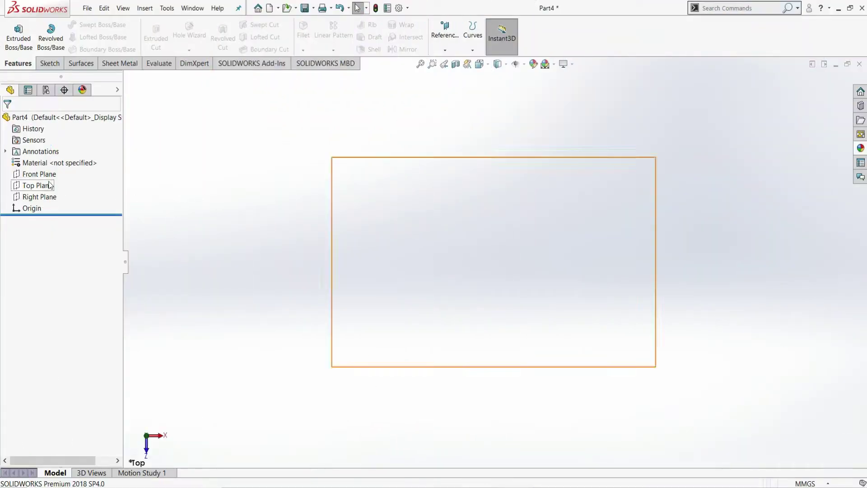
Start a Top Plane sketch with a horizontal centerline to the origin and one angled up-right.
click(41, 186)
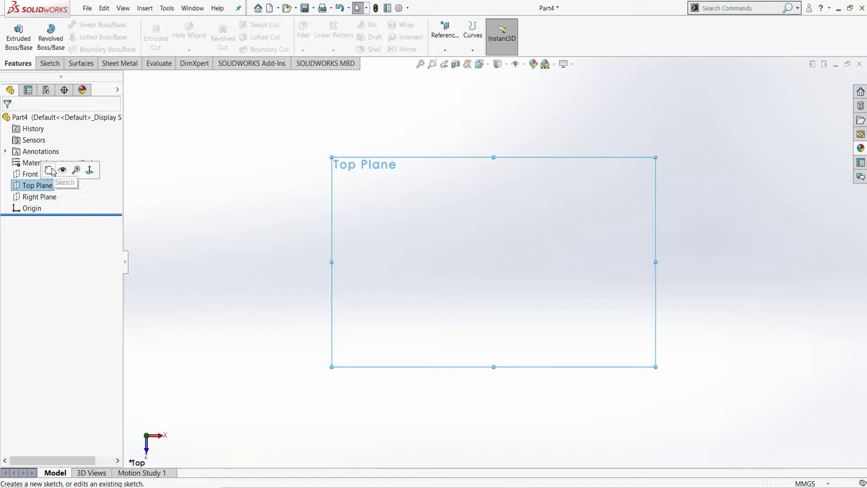
click(49, 170)
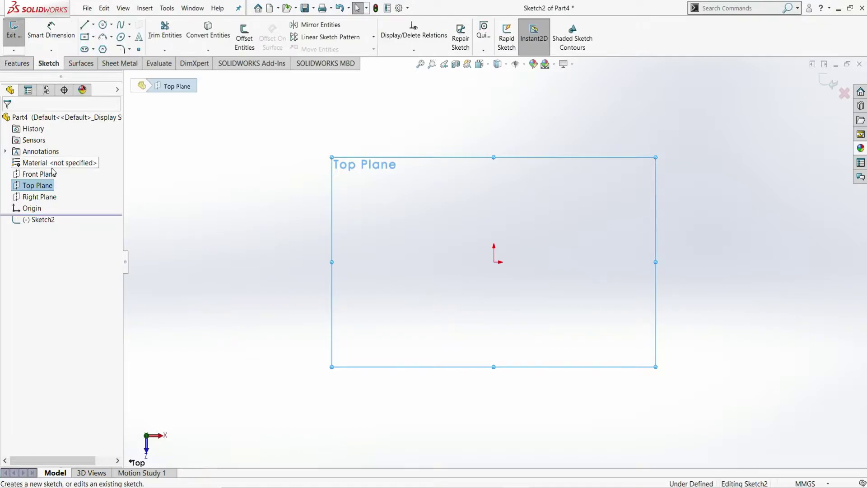
click(93, 25)
click(107, 50)
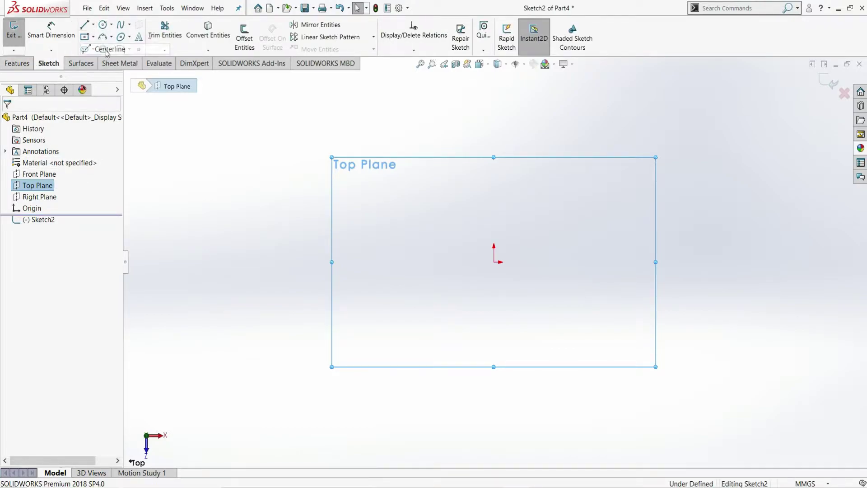
click(267, 262)
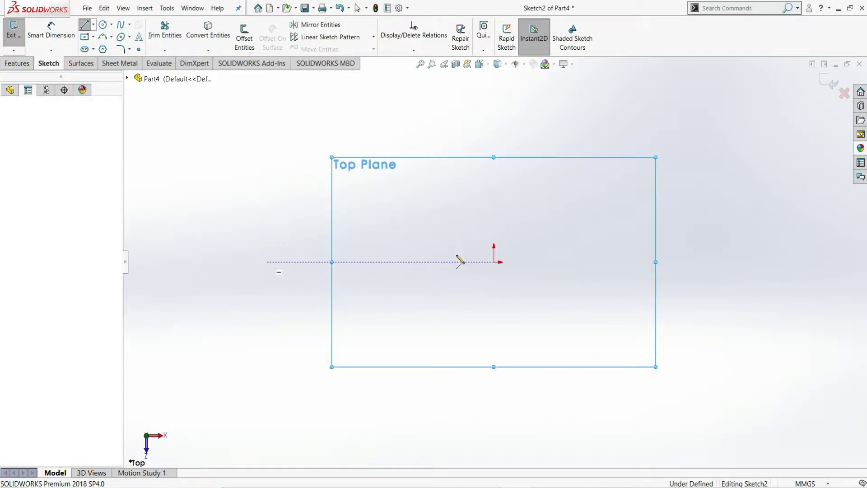
click(494, 261)
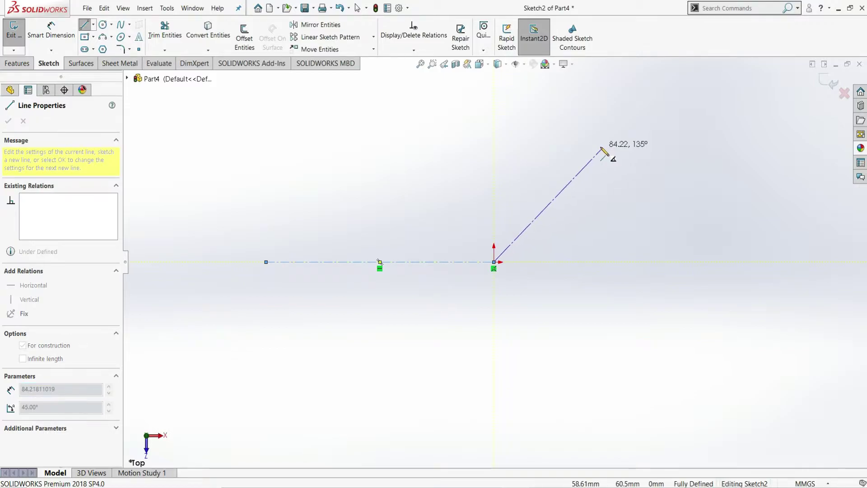
click(601, 148)
key(Escape)
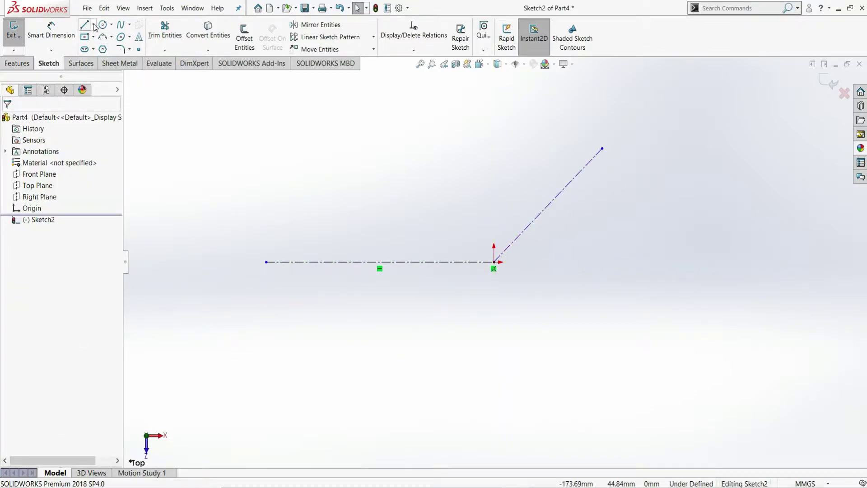
Add a third centerline running from the origin down and to the right.
click(93, 24)
click(106, 49)
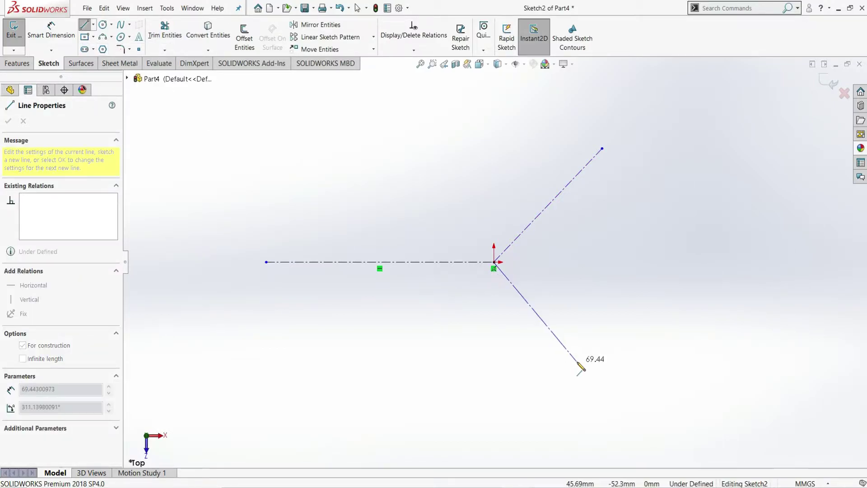
click(577, 361)
right_click(590, 363)
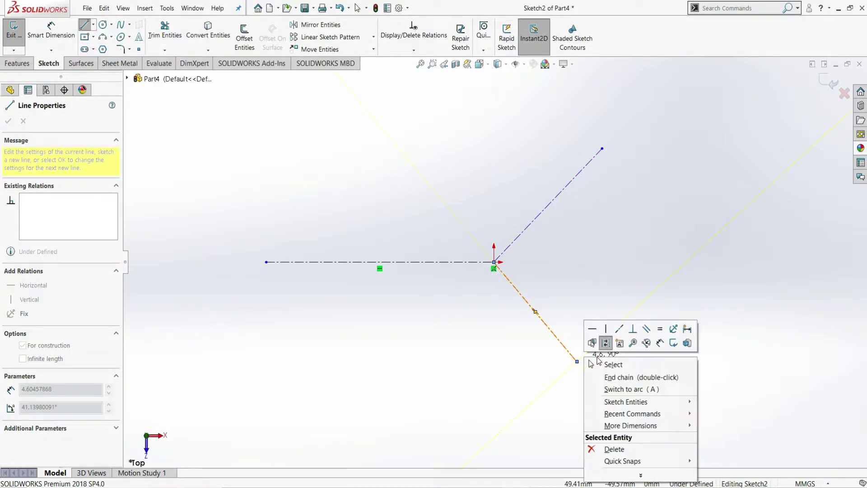
click(590, 364)
Review the exercise 85 bracket drawing in Photos, then return to SOLIDWORKS.
key(alt+Tab)
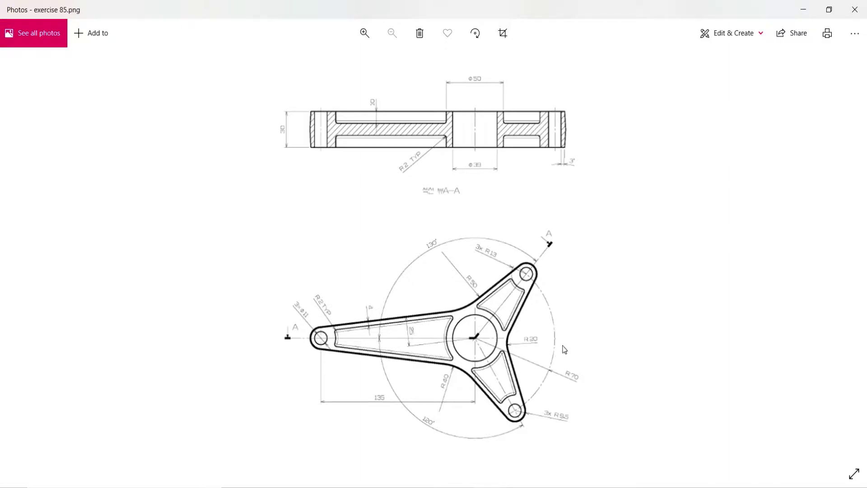
key(alt+Tab)
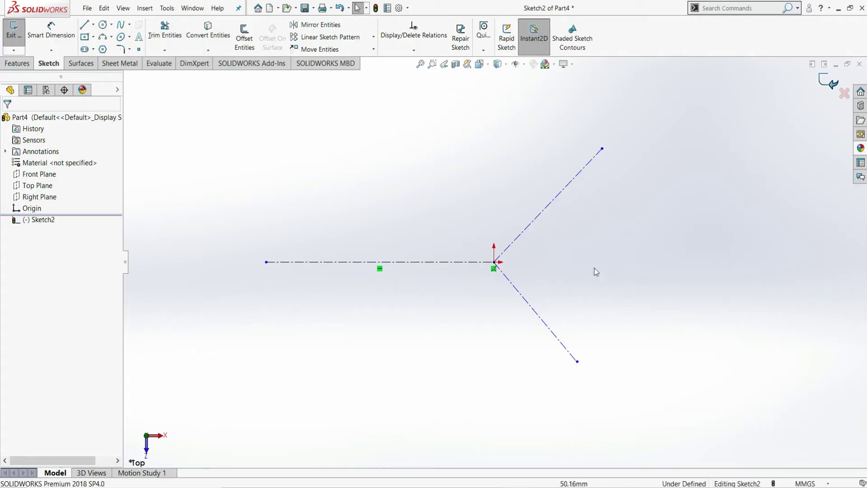
Draw a centerpoint arc from the origin spanning the upper and lower centerline ends.
click(110, 39)
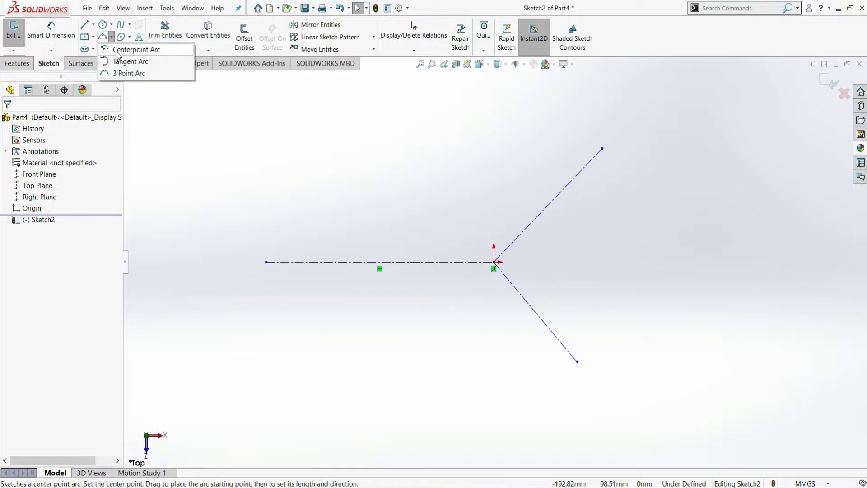
click(495, 262)
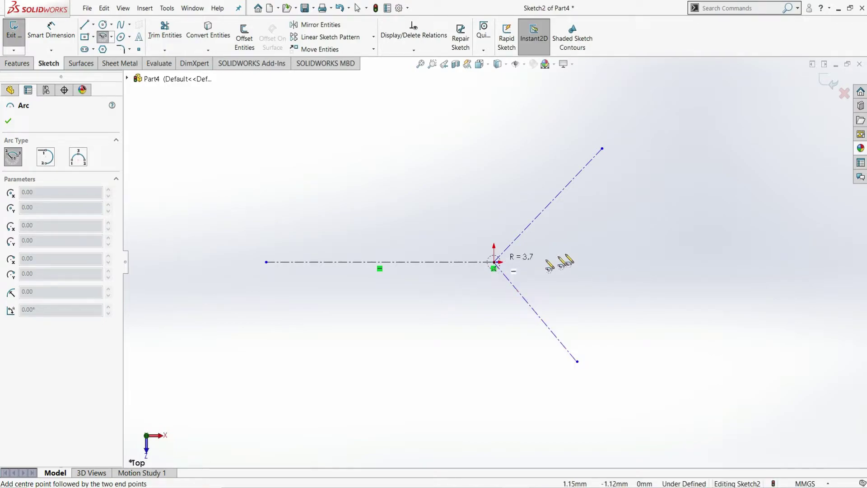
click(602, 148)
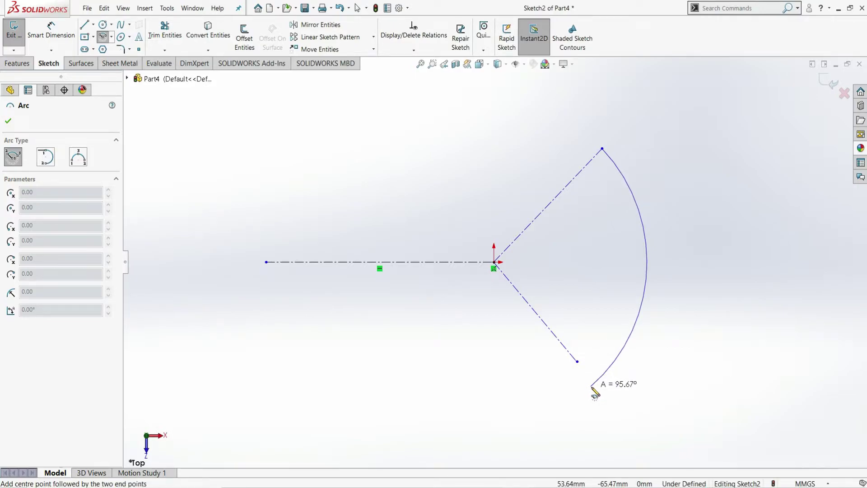
click(592, 387)
right_click(591, 387)
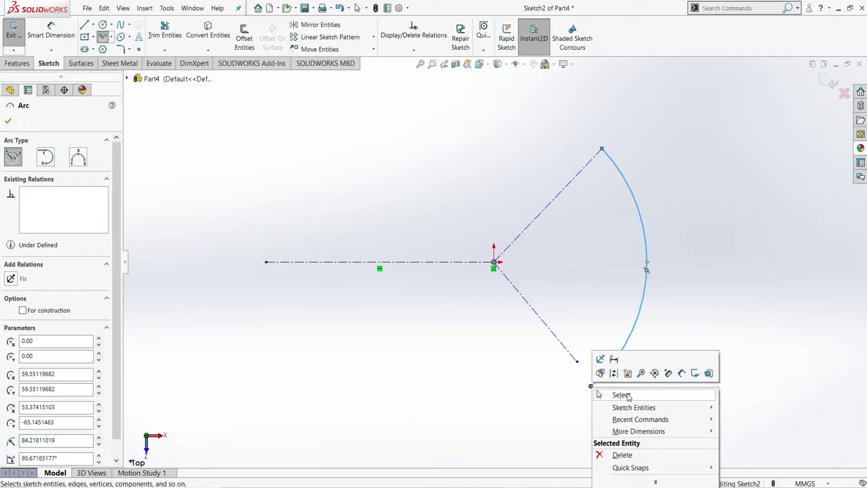
click(621, 395)
Dimension the arc radius to 70 mm.
click(51, 29)
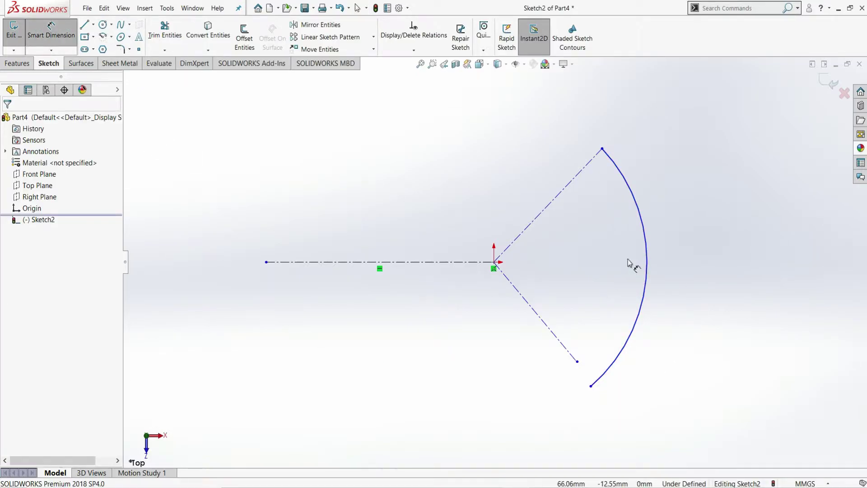
click(690, 184)
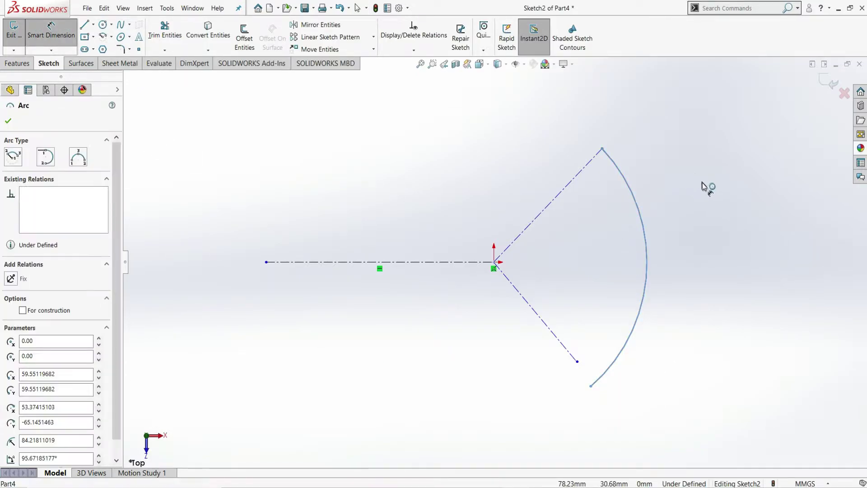
click(709, 188)
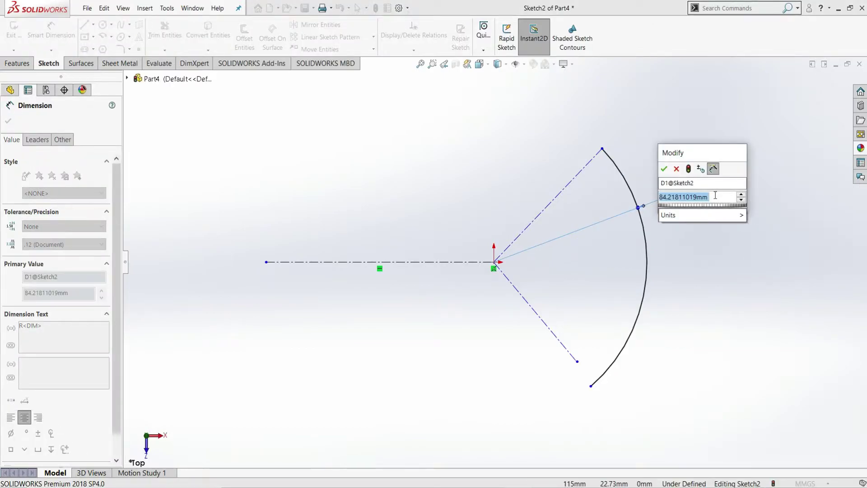
text(70)
key(Return)
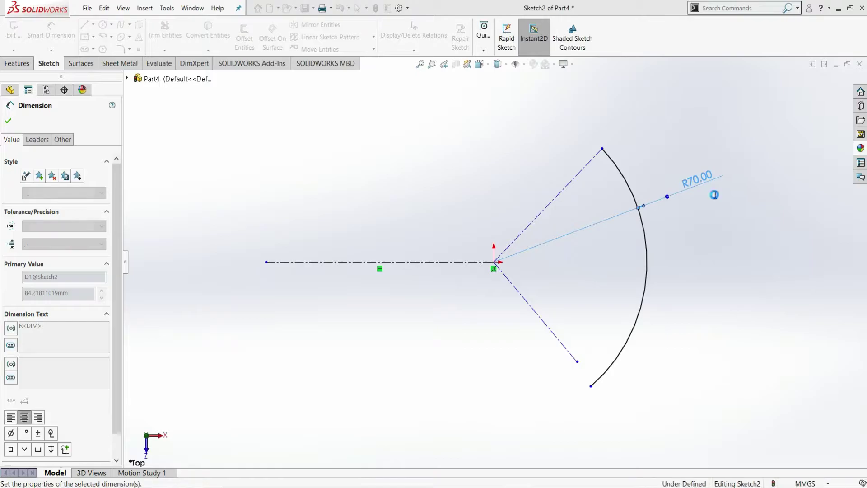
click(707, 238)
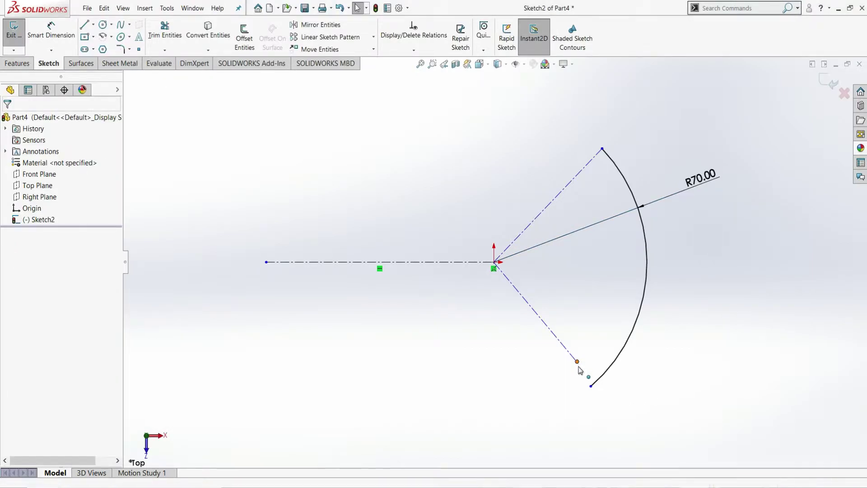
Merge the arc's lower endpoint onto the lower centerline's endpoint.
click(591, 386)
ctrl+click(593, 391)
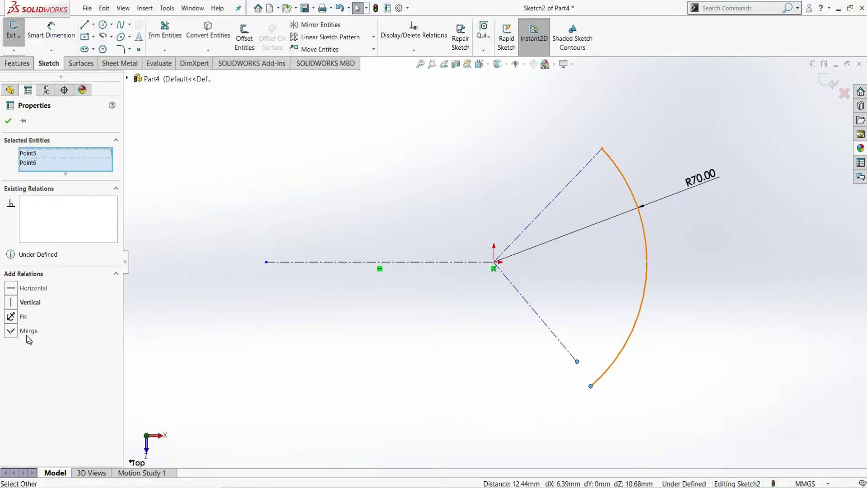
click(12, 331)
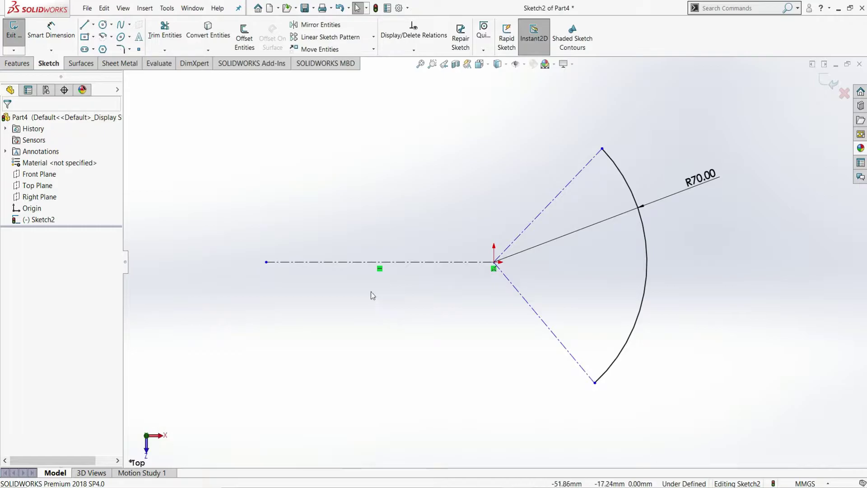
click(54, 38)
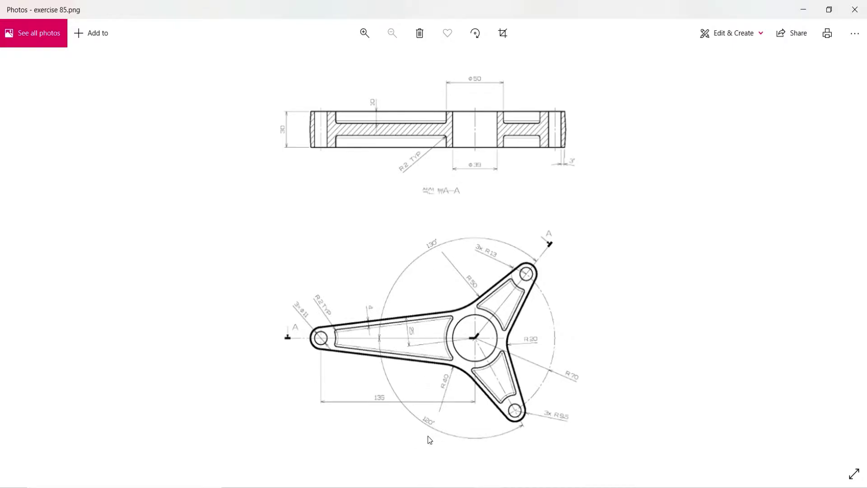
Check the reference drawing's angles in Photos, then minimize it to return to SOLIDWORKS.
click(803, 10)
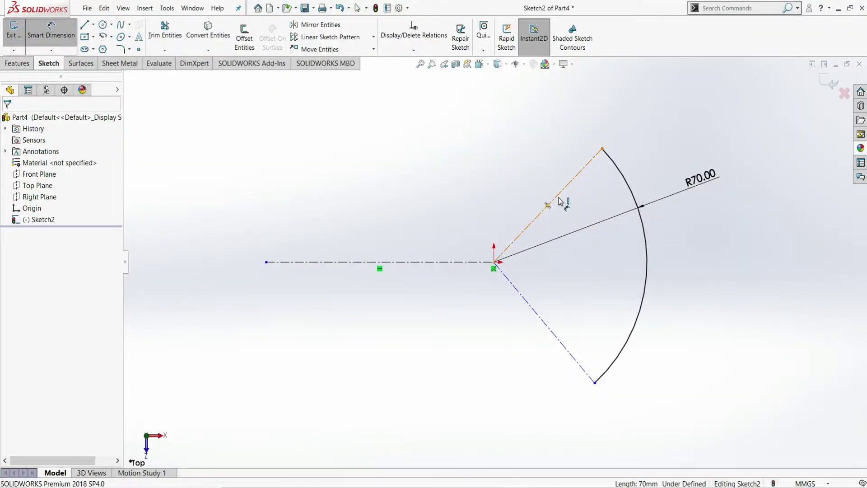
Dimension the angles from the horizontal centerline to the upper and lower centerlines (130°, 120°).
click(441, 261)
click(519, 236)
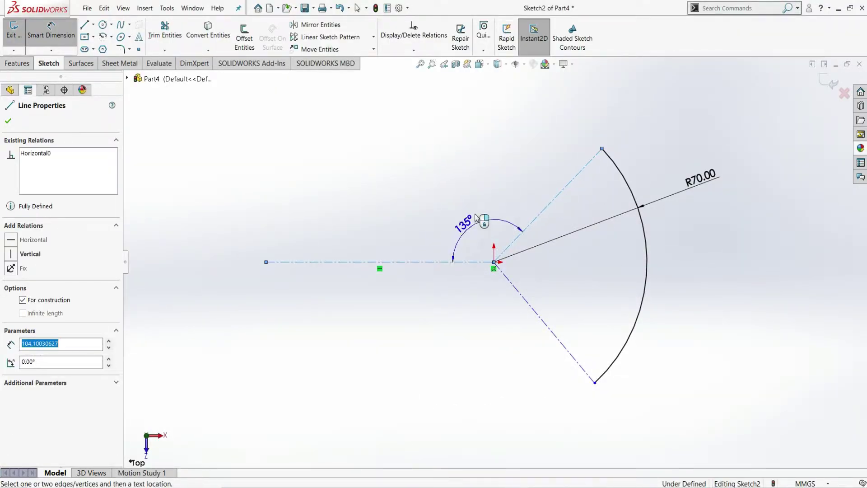
click(471, 174)
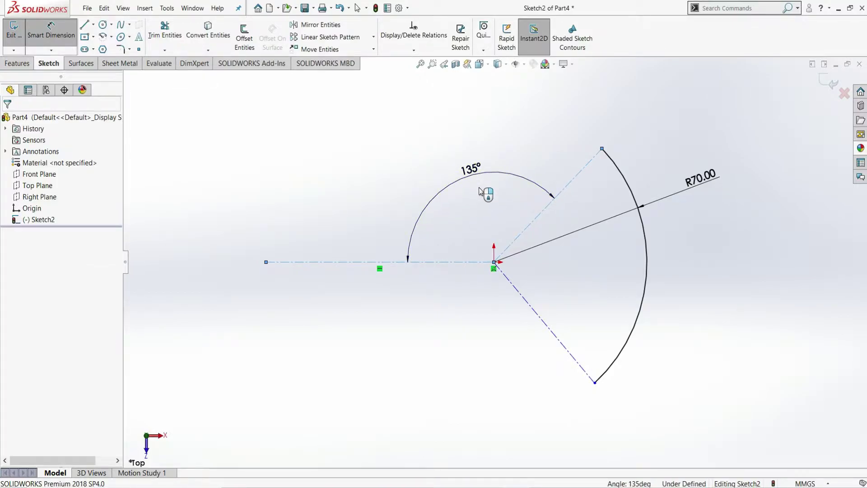
click(480, 190)
text(1)
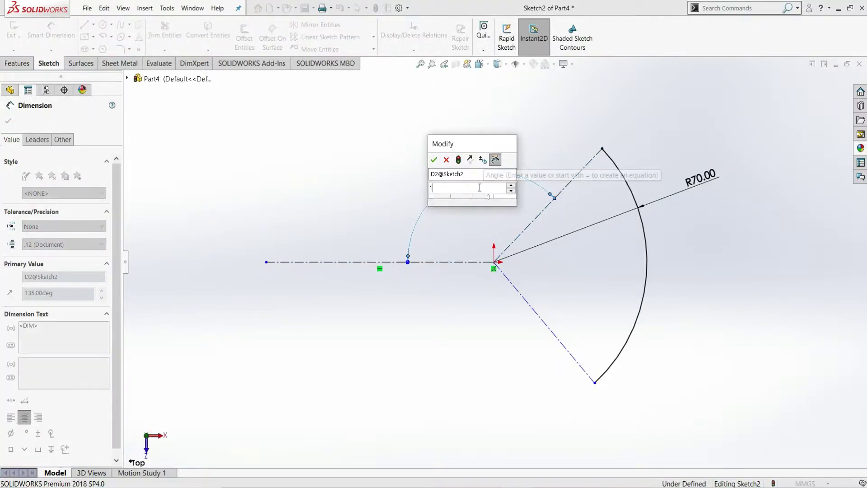
text(30)
key(Return)
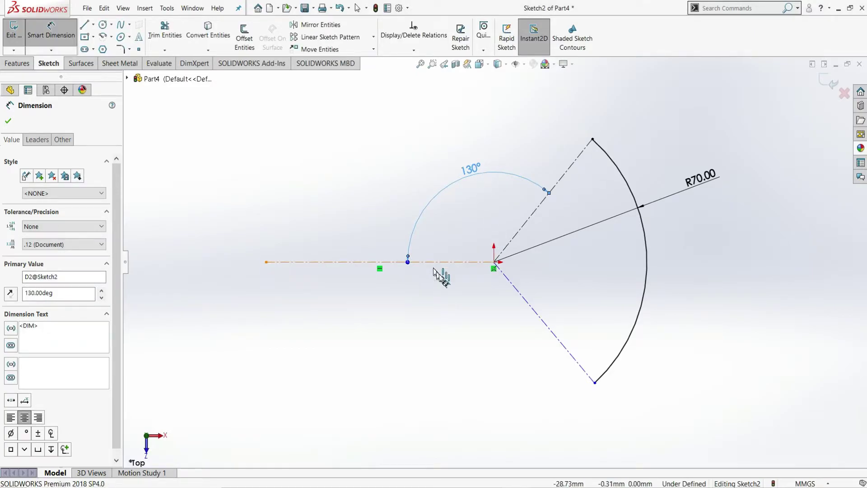
click(549, 322)
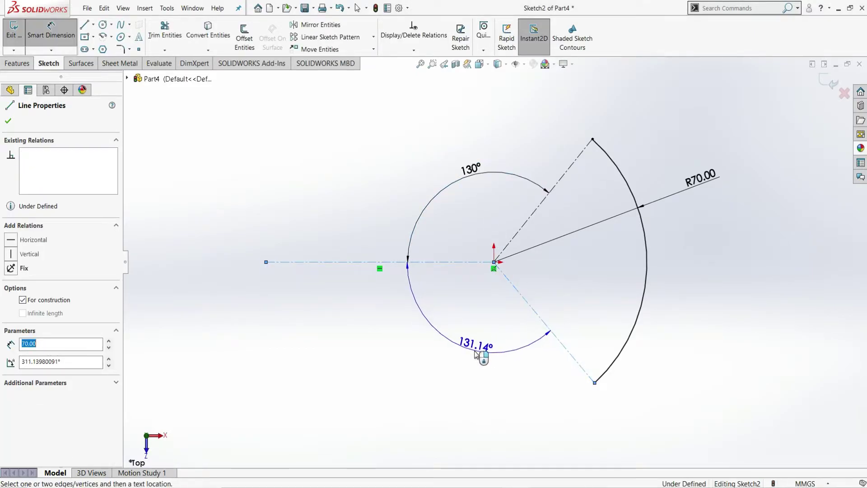
click(480, 355)
click(484, 396)
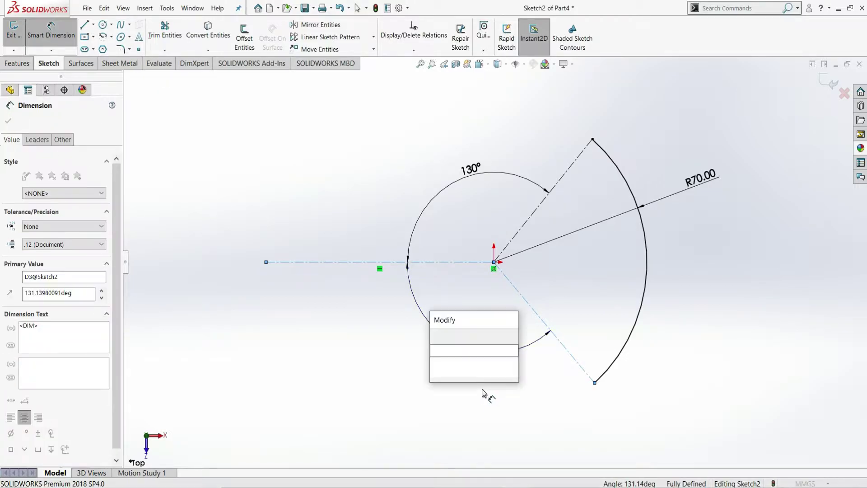
text(130)
key(Escape)
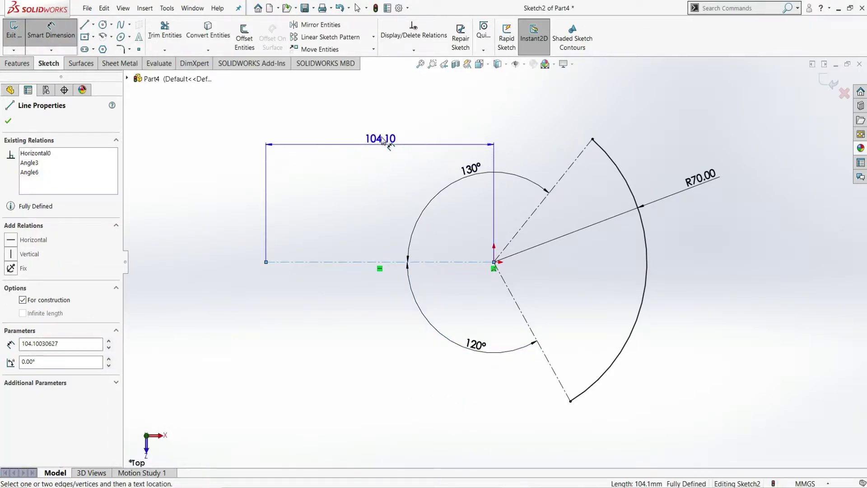
Set the horizontal centerline length to 135 mm and compare it with the reference drawing.
click(493, 136)
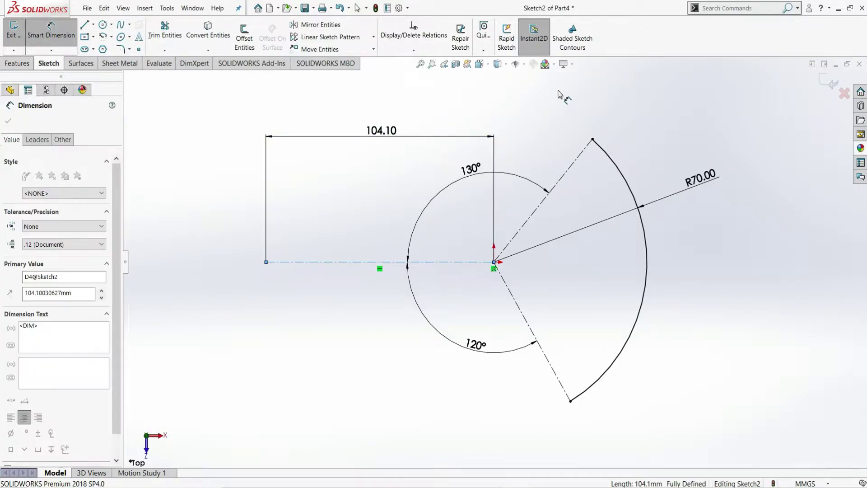
text(135)
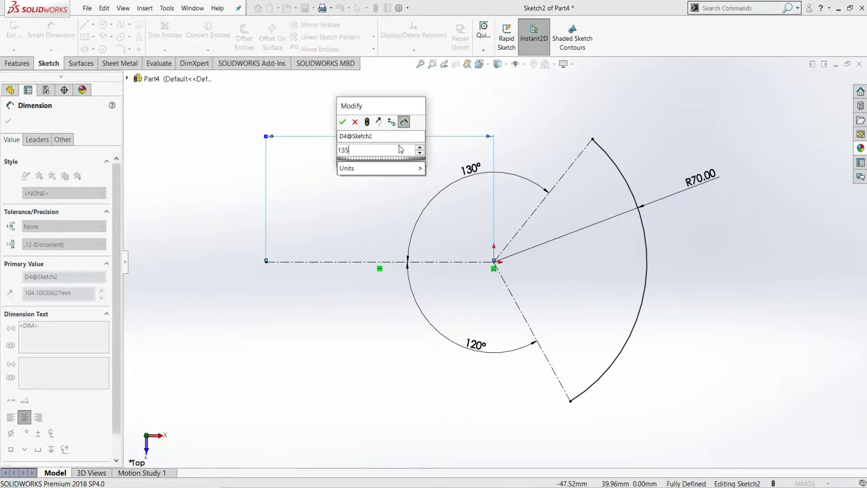
key(Return)
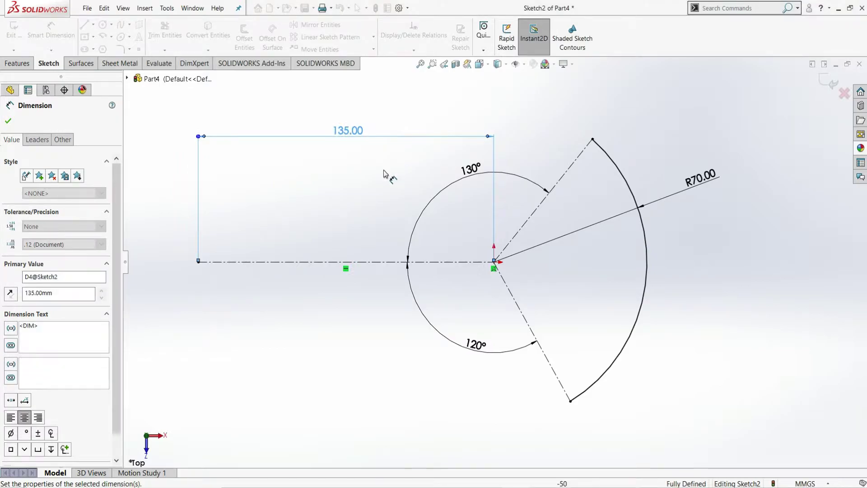
right_click(352, 179)
click(381, 207)
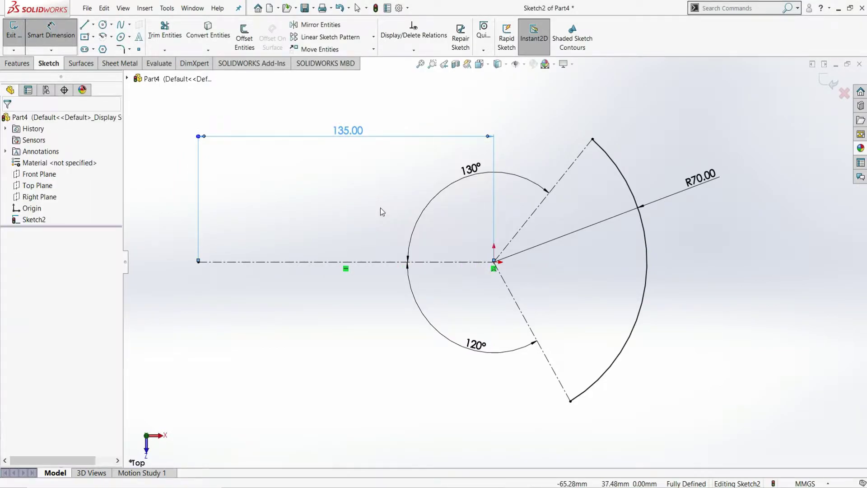
key(alt+Tab)
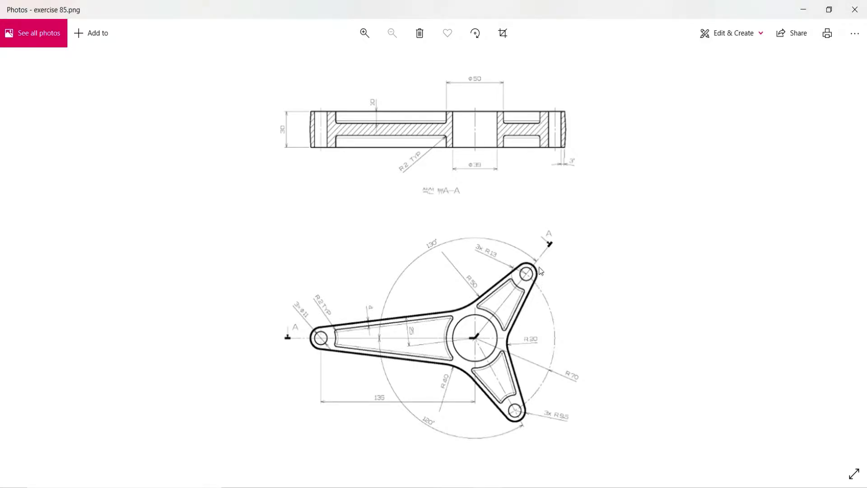
key(alt+Tab)
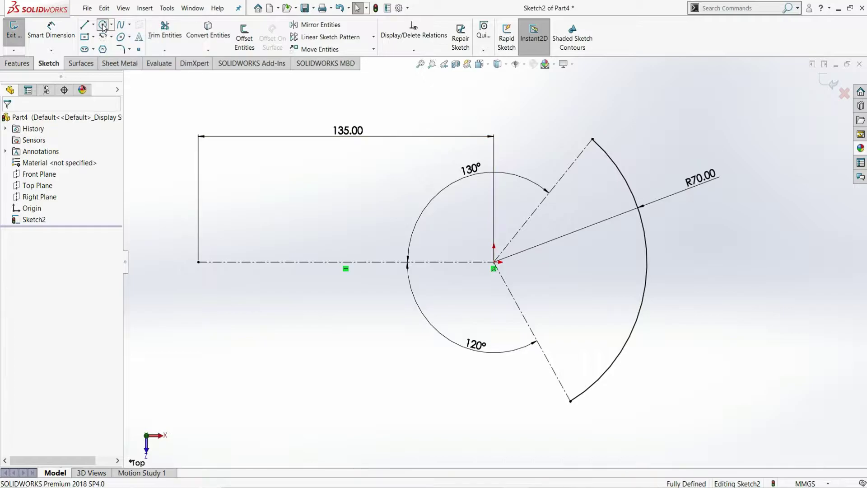
Draw a pair of concentric circles at the upper, lower and left centerline ends.
click(104, 26)
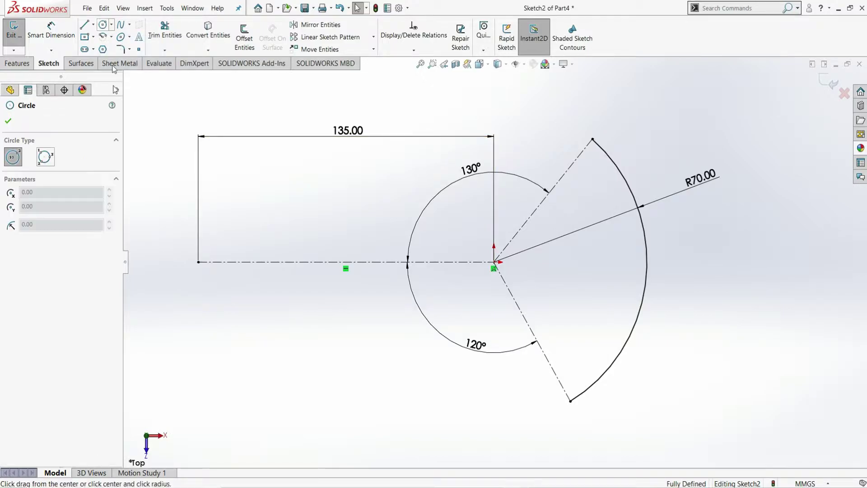
click(592, 139)
click(612, 119)
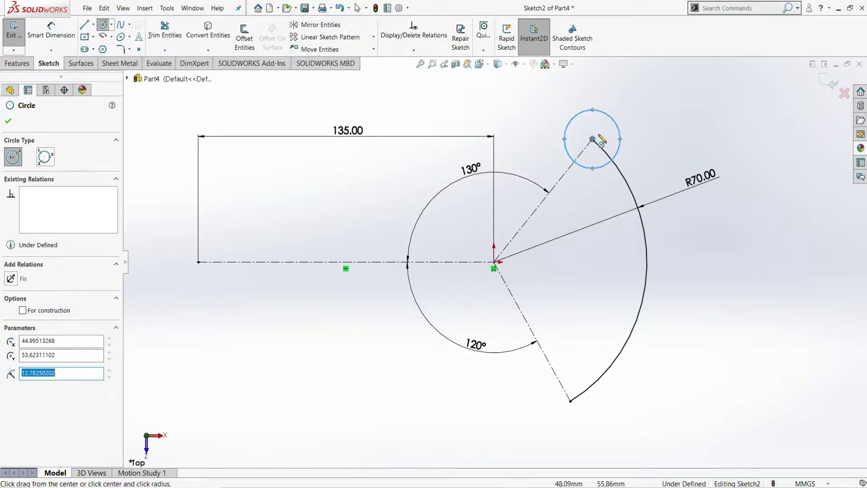
click(592, 139)
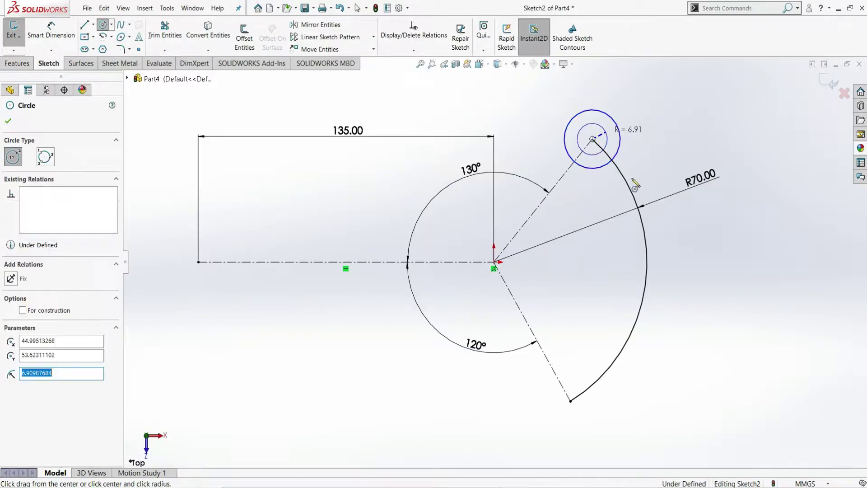
click(570, 401)
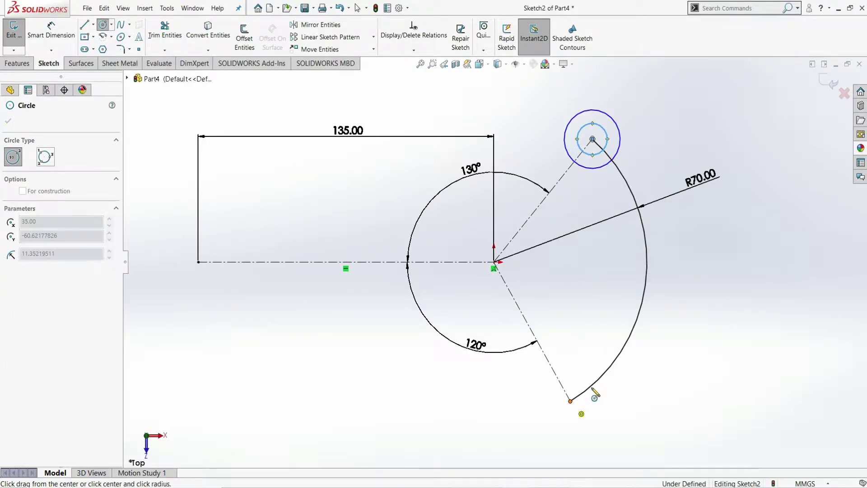
click(594, 393)
click(570, 401)
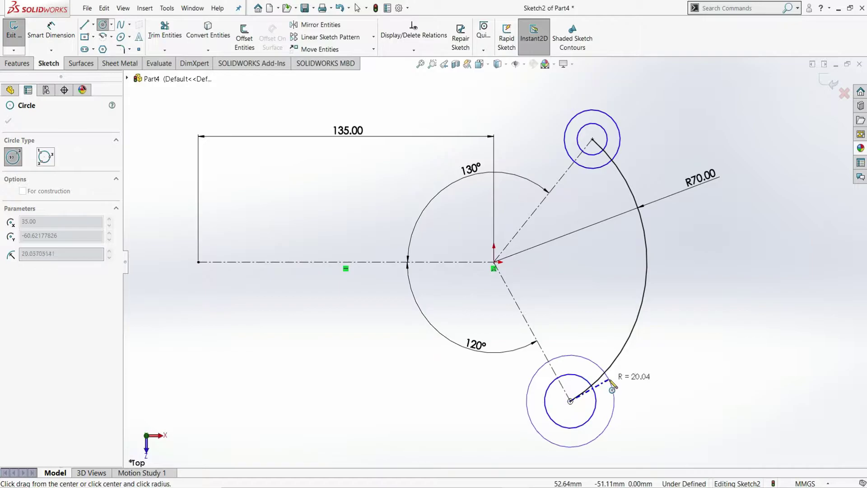
click(609, 381)
click(197, 262)
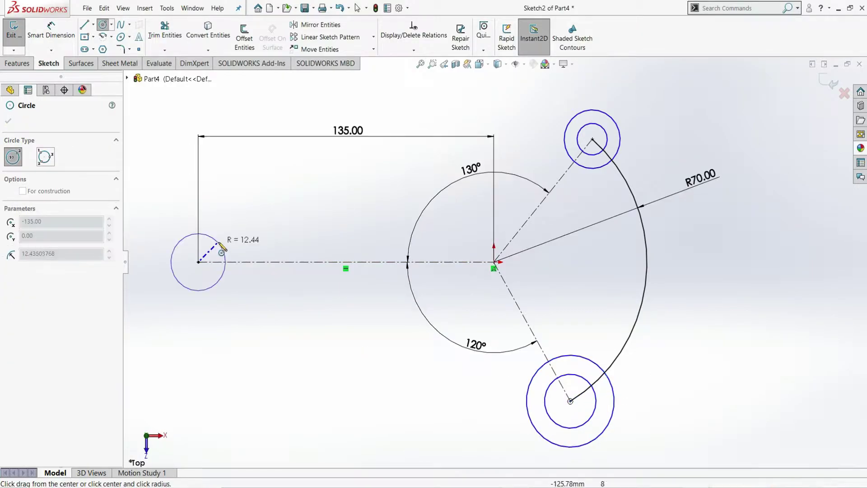
click(223, 287)
click(198, 262)
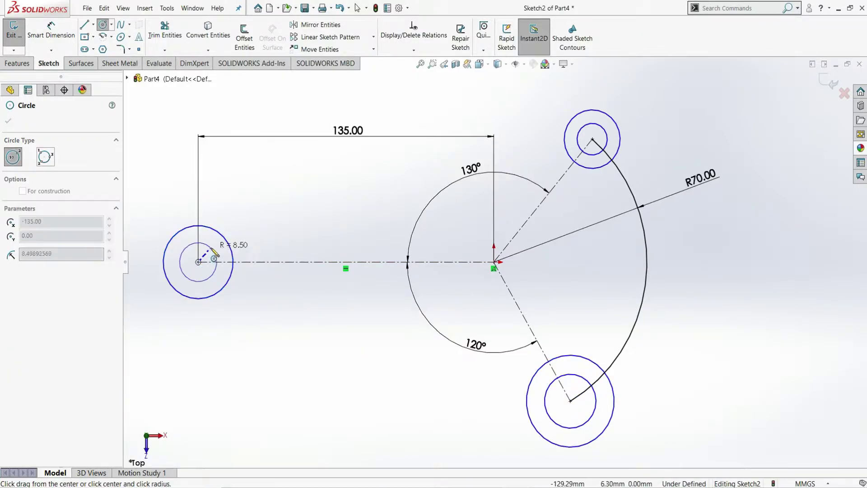
right_click(212, 248)
click(239, 255)
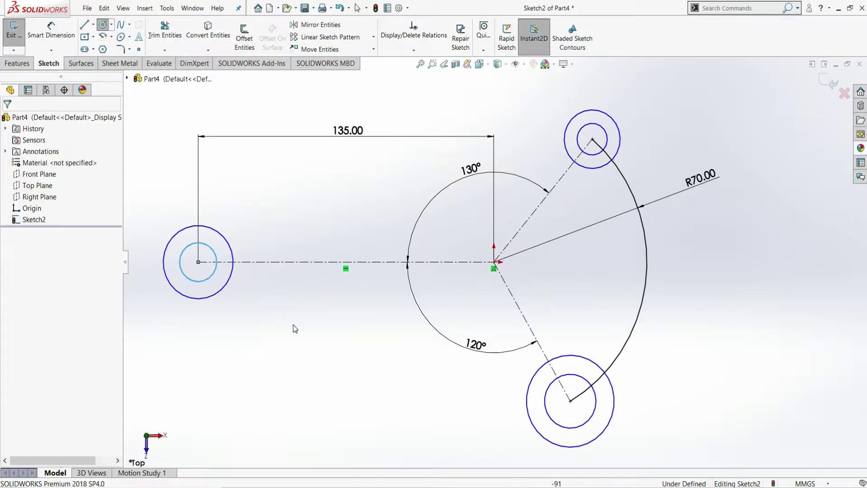
Dimension the lower outer circle's diameter as 9.5*2 (19 mm).
click(51, 30)
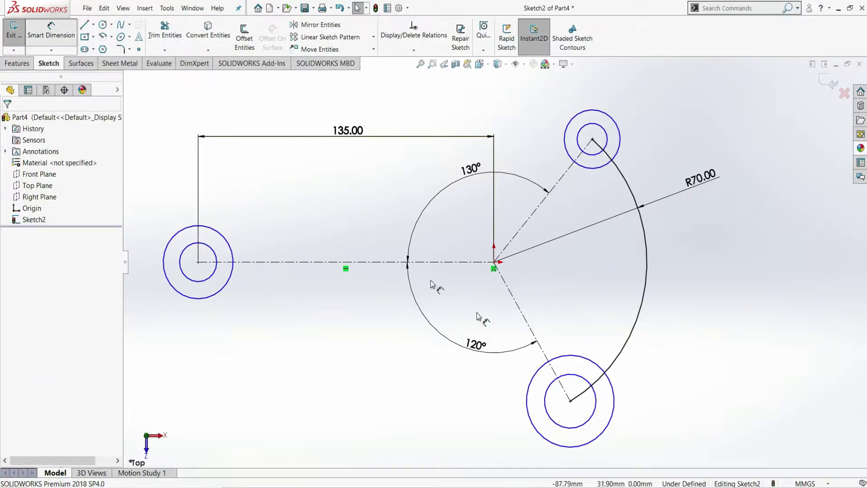
click(613, 389)
click(675, 352)
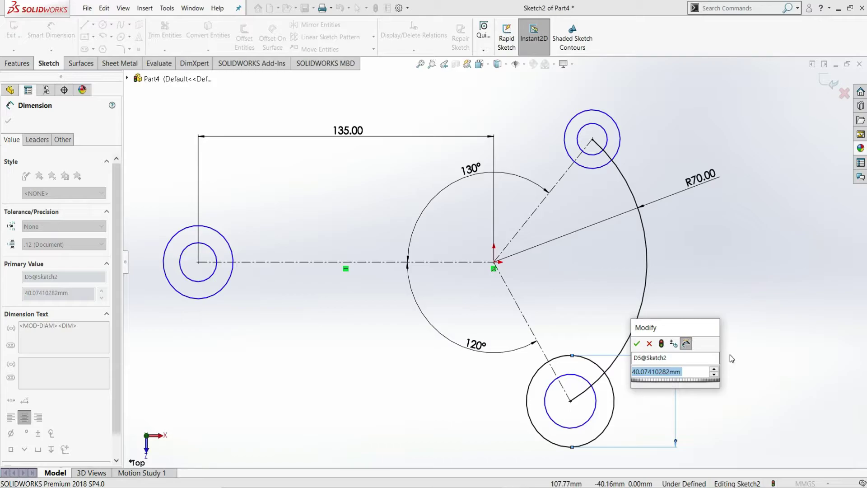
text(9.5*)
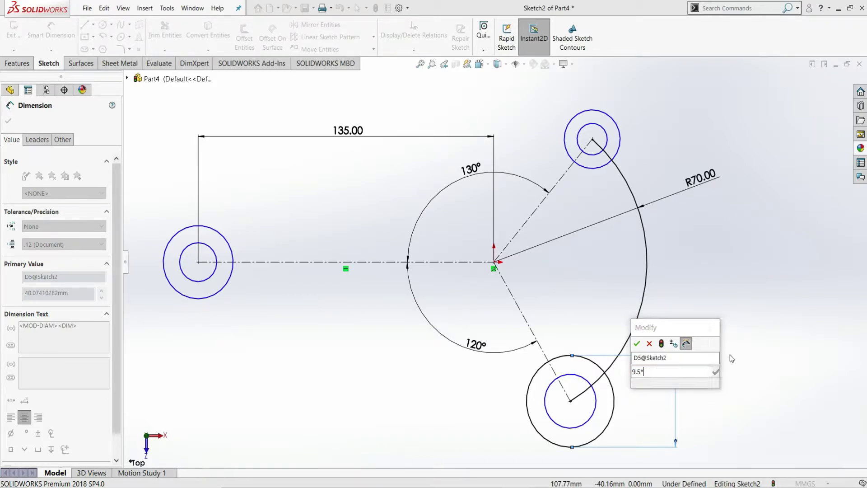
text(2)
key(Return)
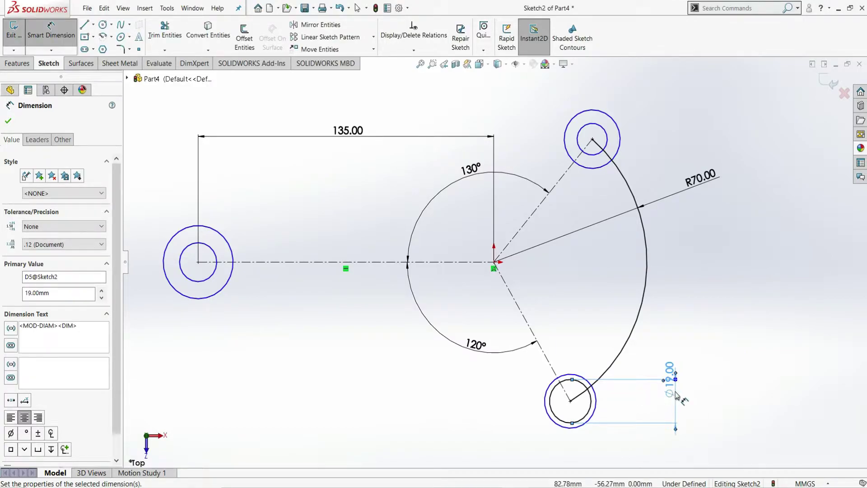
Give the lower inner circle an Ø11 mm diameter dimension beside the Ø19 outer one.
click(545, 393)
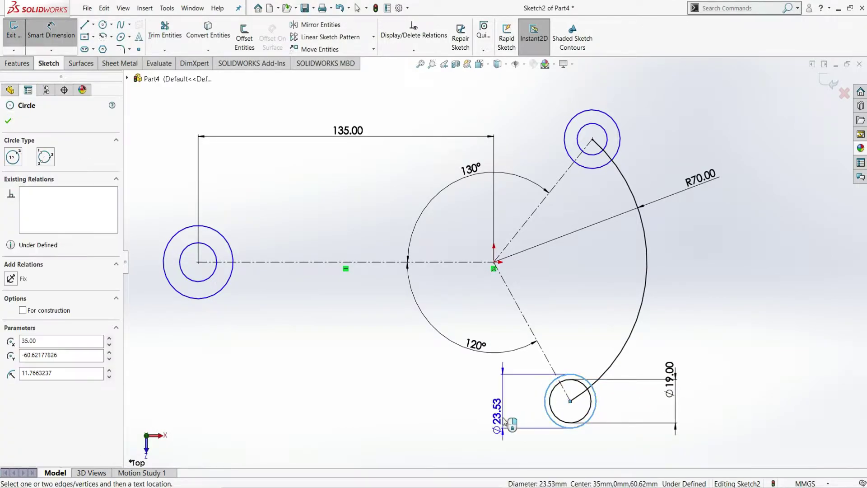
click(504, 421)
click(505, 421)
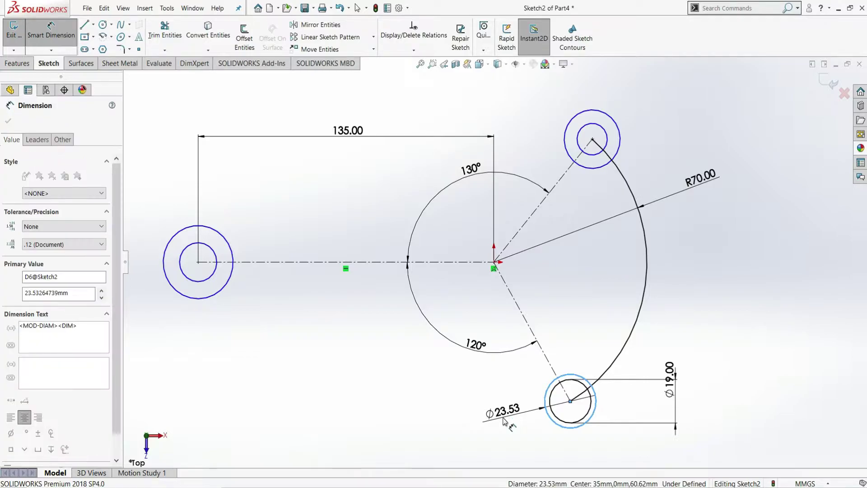
text(11)
key(Return)
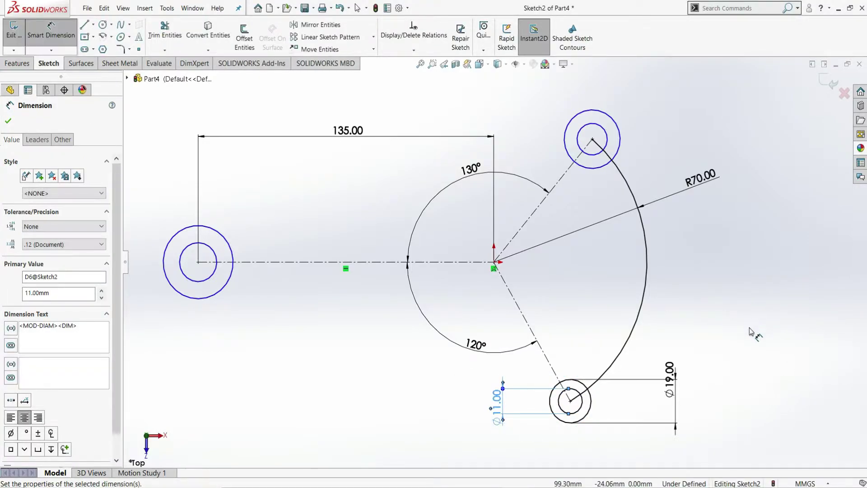
right_click(736, 340)
click(735, 348)
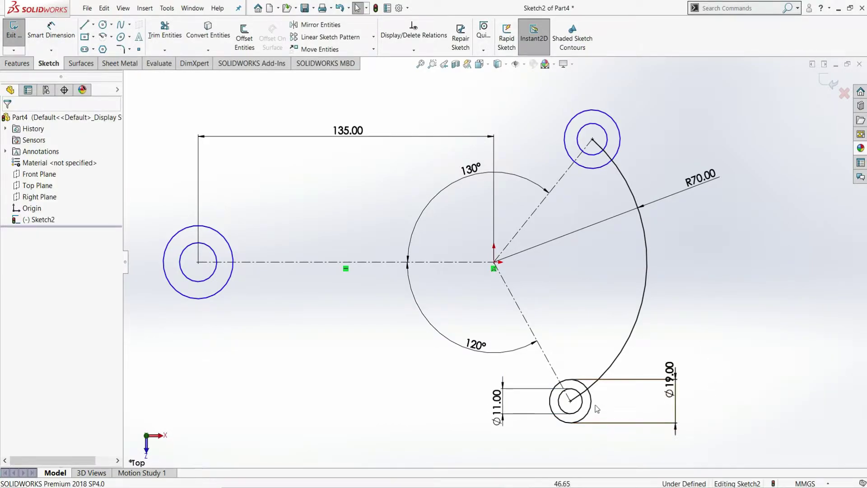
Make the three outer circles equal with an Equal relation.
drag(591, 403, 666, 114)
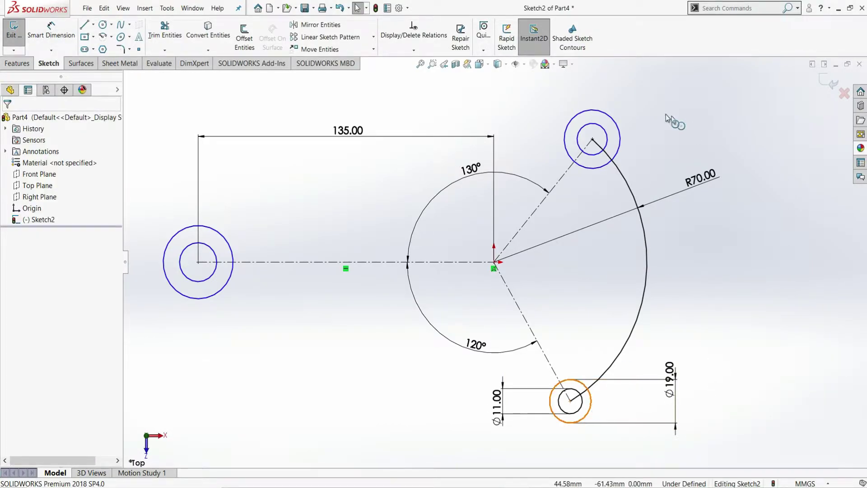
ctrl+click(619, 134)
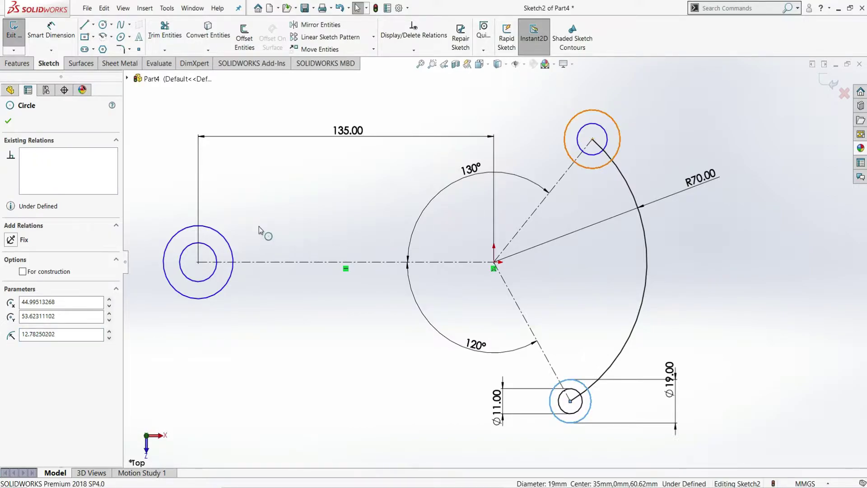
ctrl+click(232, 243)
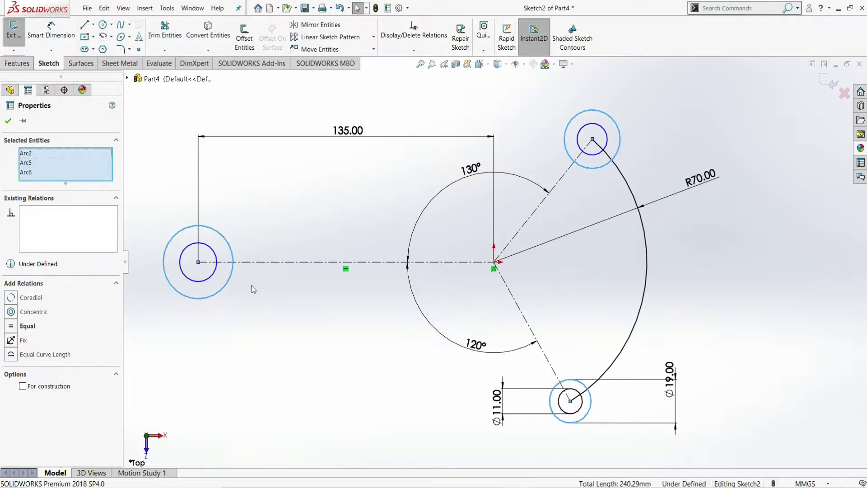
click(11, 326)
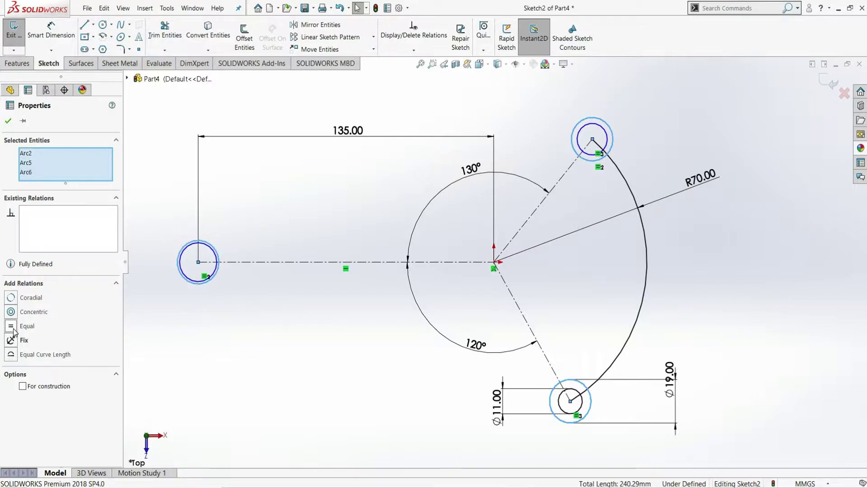
click(8, 121)
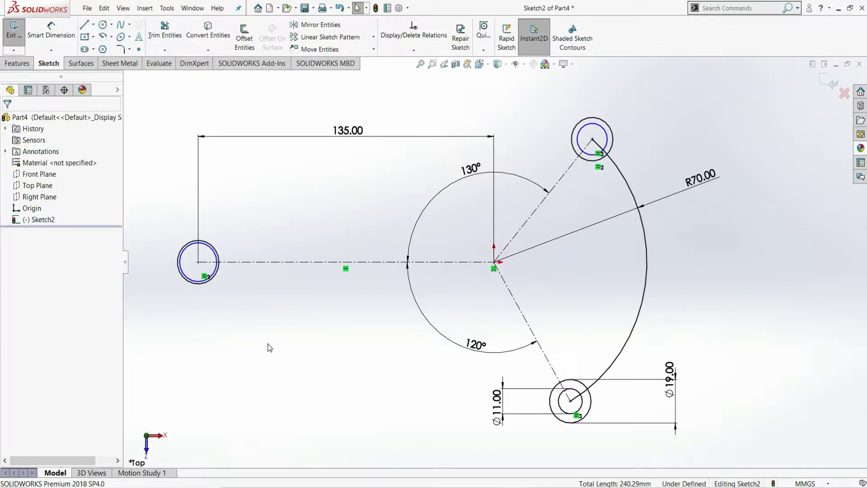
Make the three inner circles equal, fully defining the sketch.
click(569, 402)
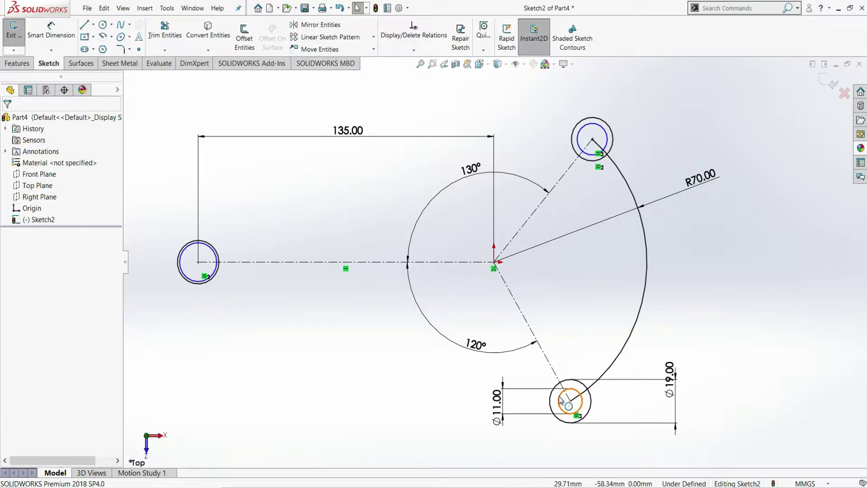
click(560, 399)
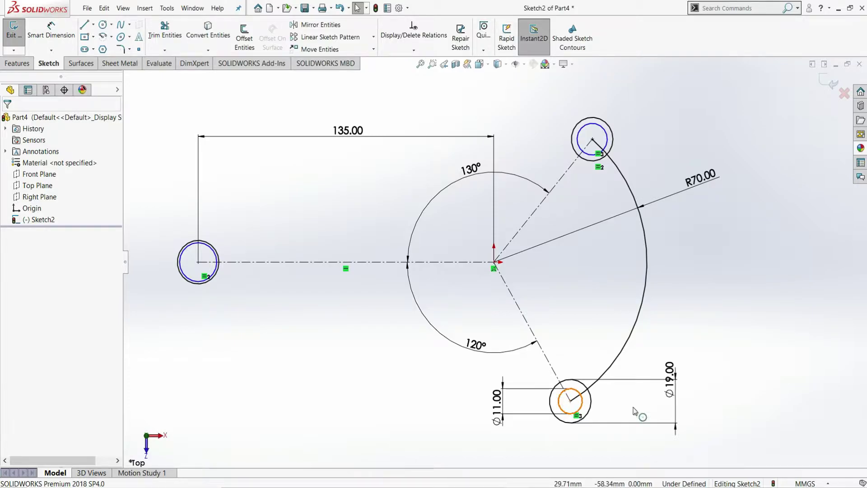
ctrl+click(580, 143)
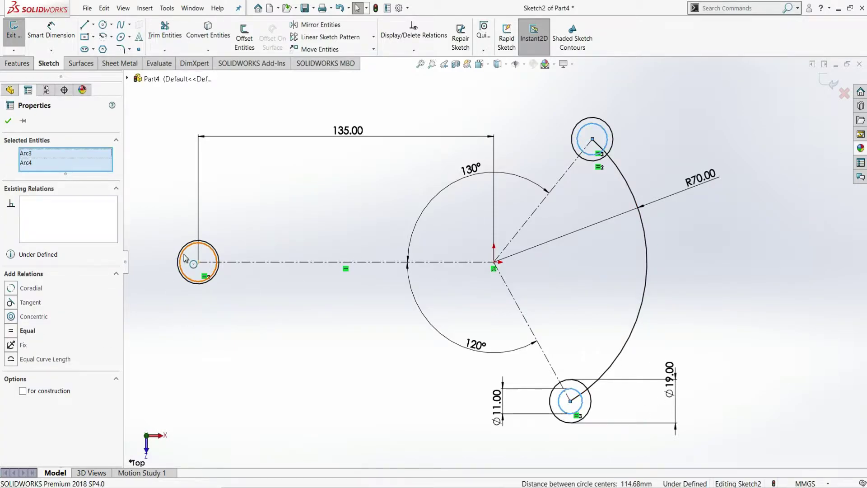
ctrl+click(184, 258)
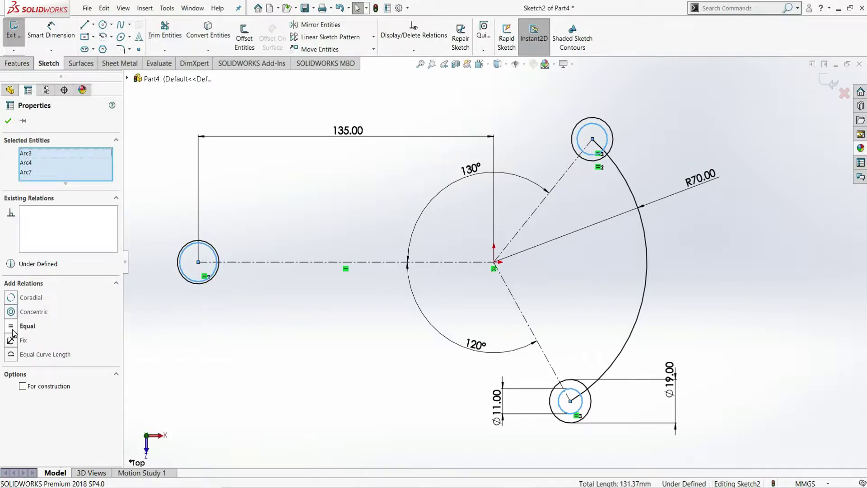
click(12, 328)
click(9, 121)
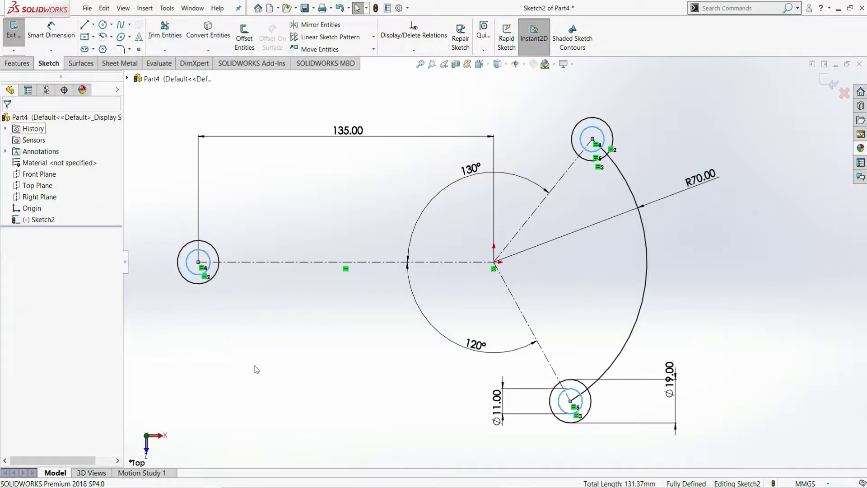
Draw a line, tangent curve and line from the left boss bottom to the bottom boss.
click(86, 25)
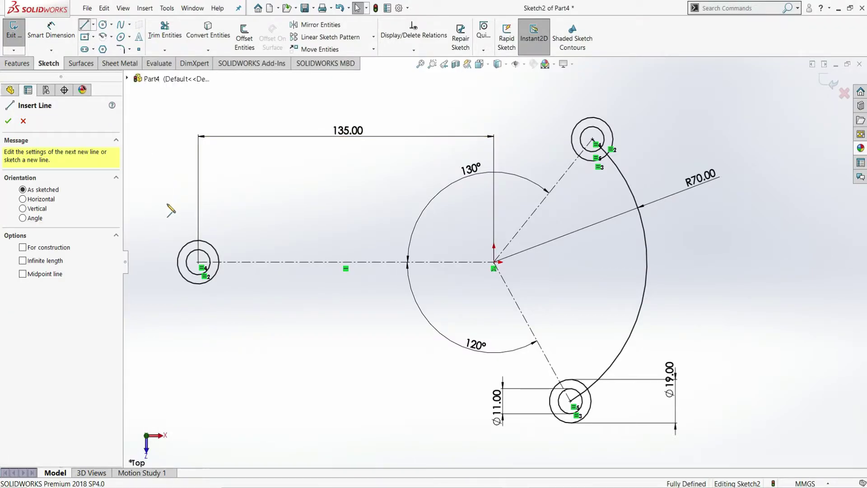
click(198, 284)
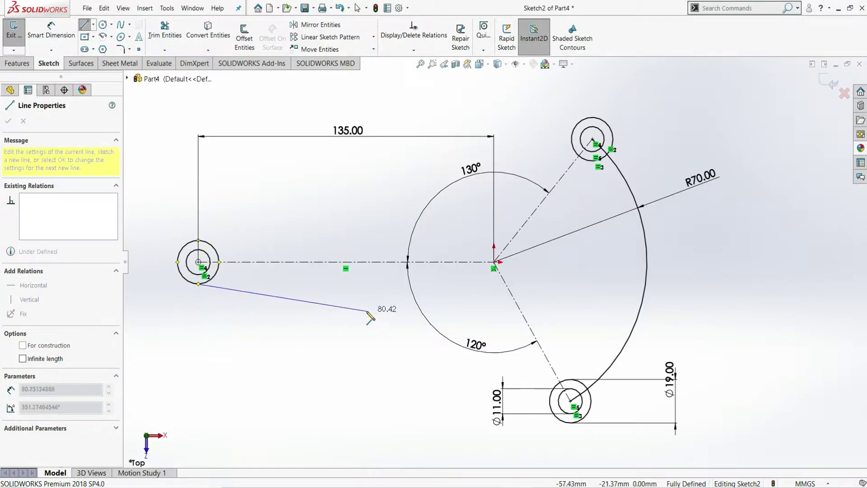
click(364, 310)
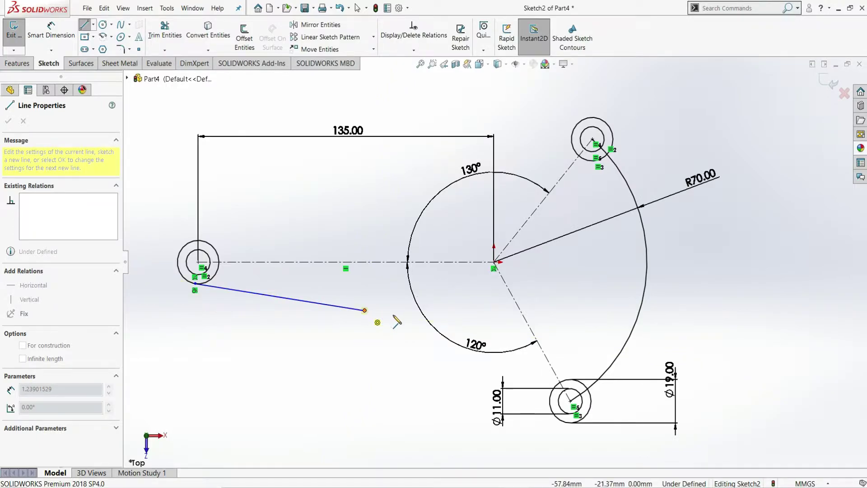
click(416, 341)
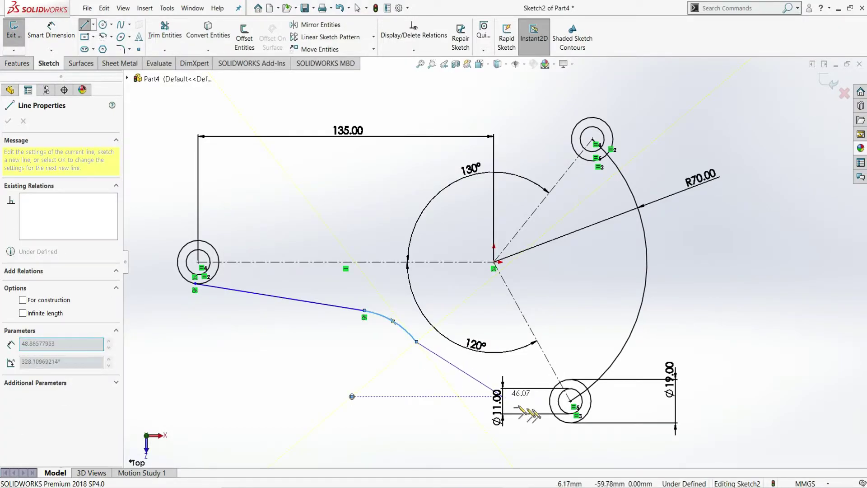
click(559, 419)
right_click(559, 420)
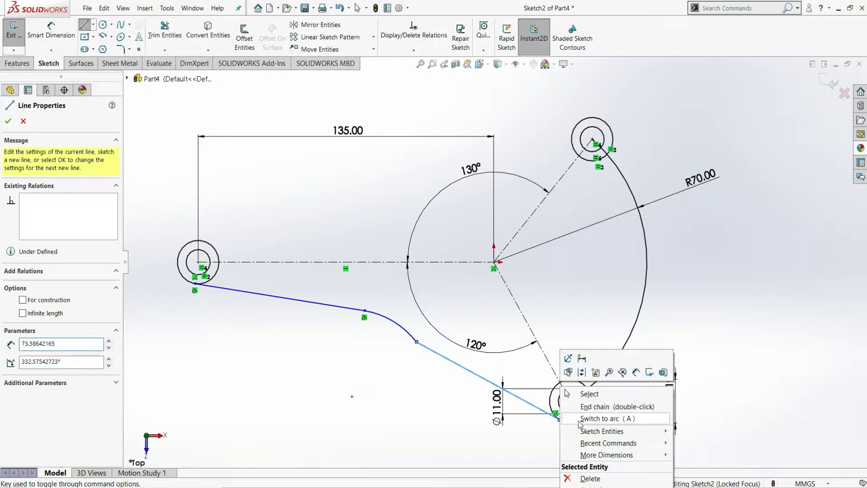
click(587, 394)
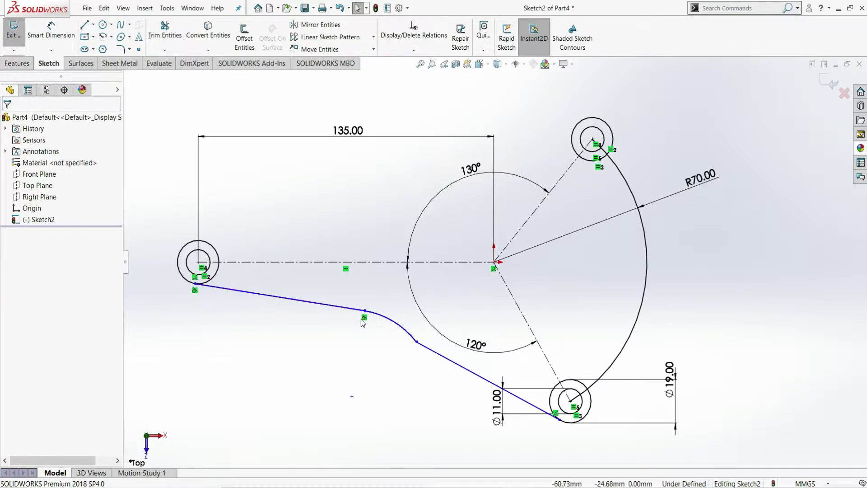
Make the lower-edge curve tangent to the adjoining lower line.
click(403, 334)
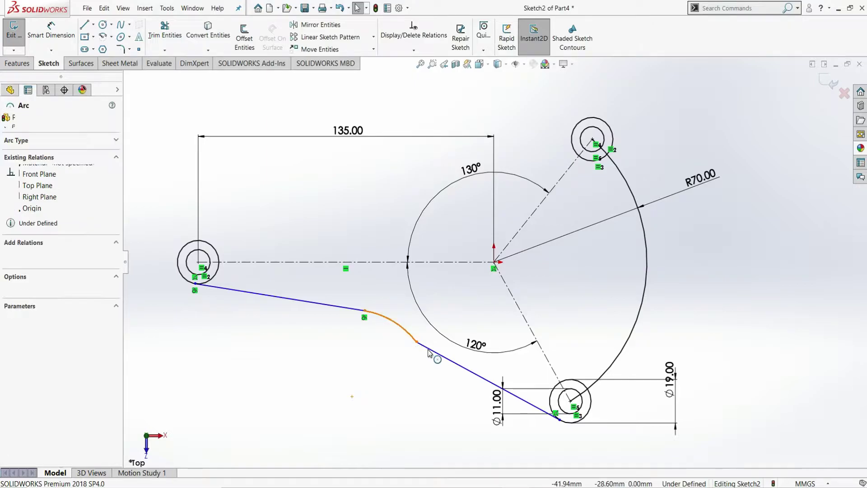
click(430, 353)
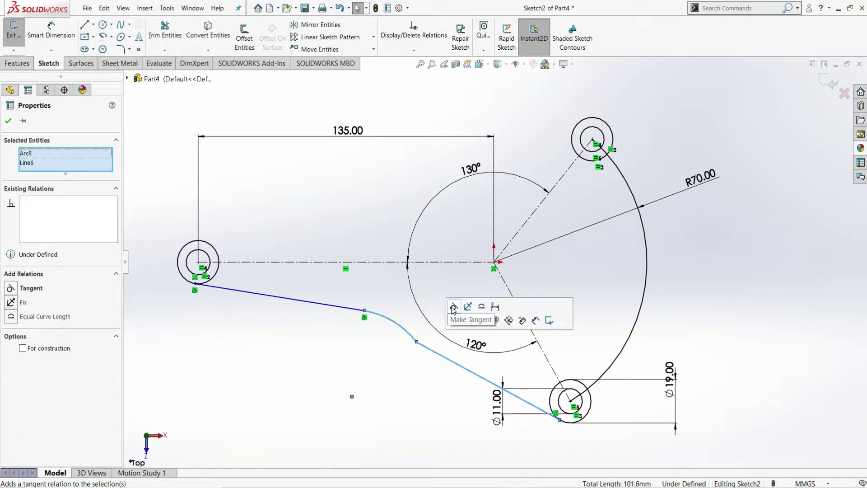
click(453, 306)
key(Escape)
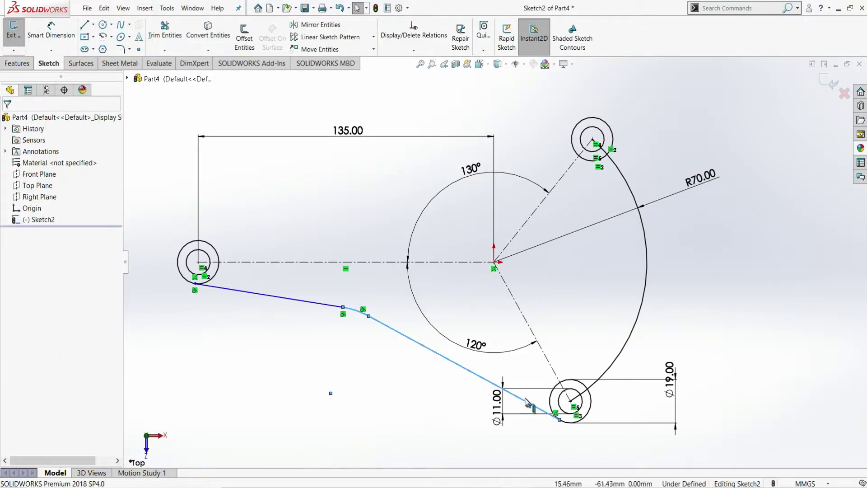
key(Escape)
Make the long lower line tangent to the bottom boss circle.
click(526, 403)
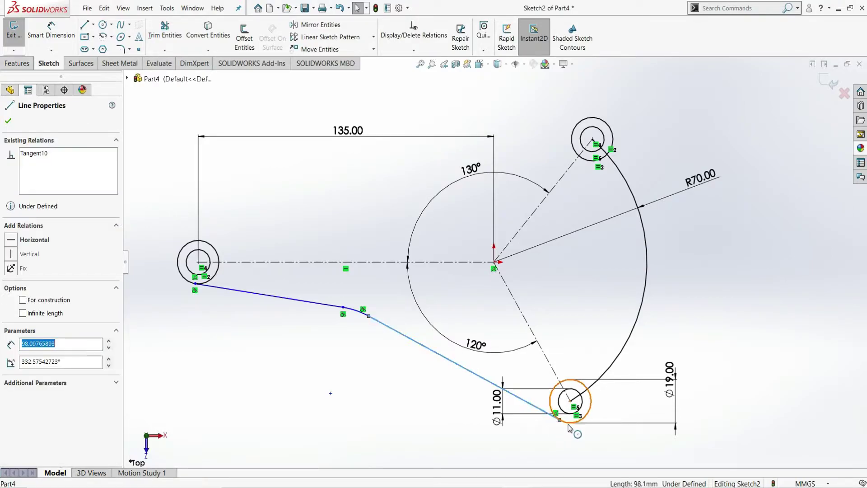
click(570, 427)
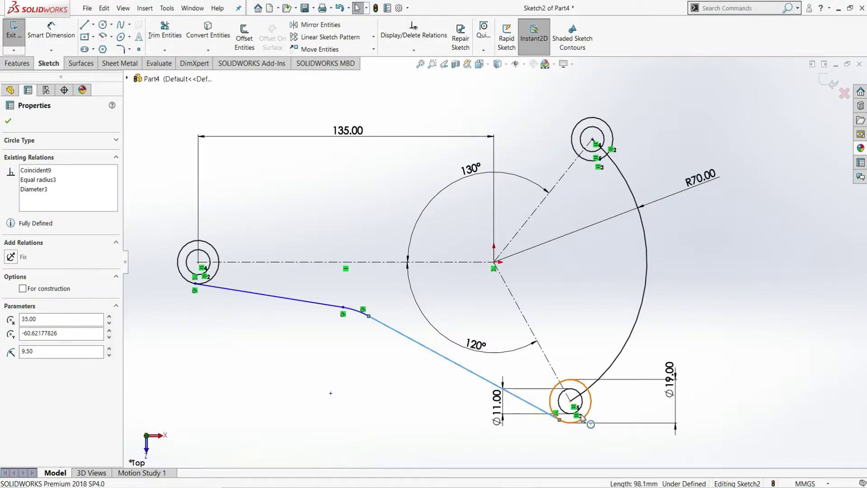
ctrl+click(581, 418)
click(595, 385)
click(719, 320)
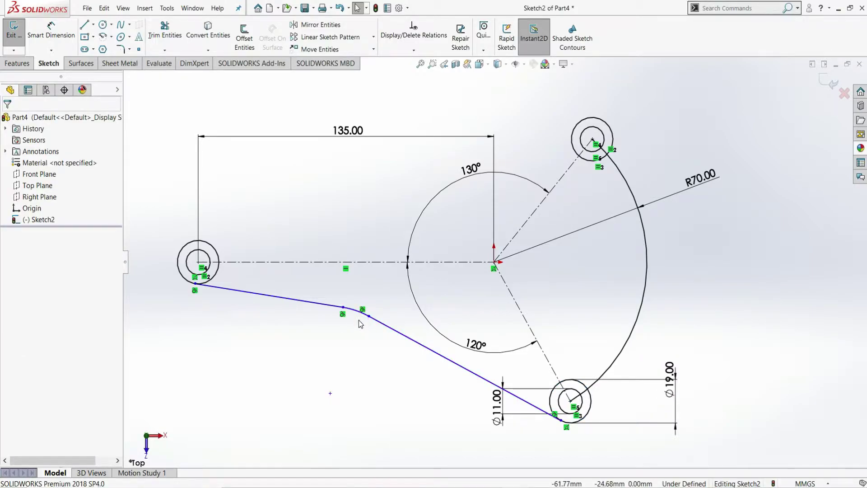
click(49, 38)
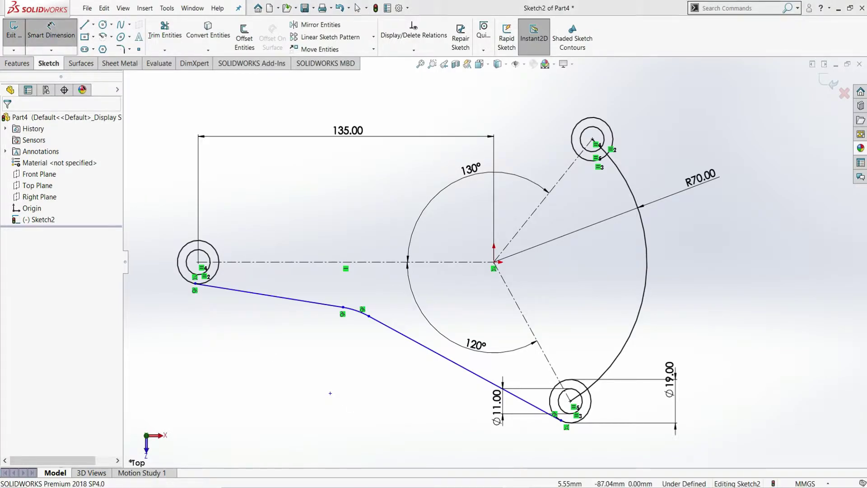
key(alt+Tab)
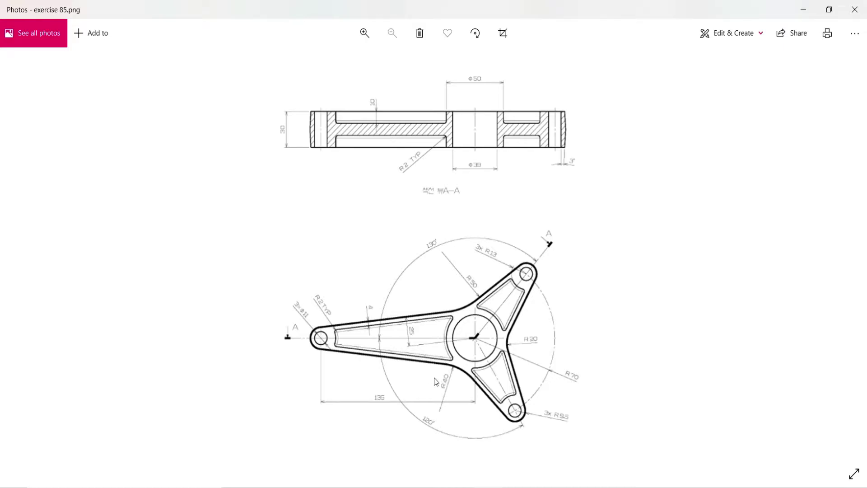
Give the bend between the two lower-edge lines an R40 radius dimension.
key(alt+Tab)
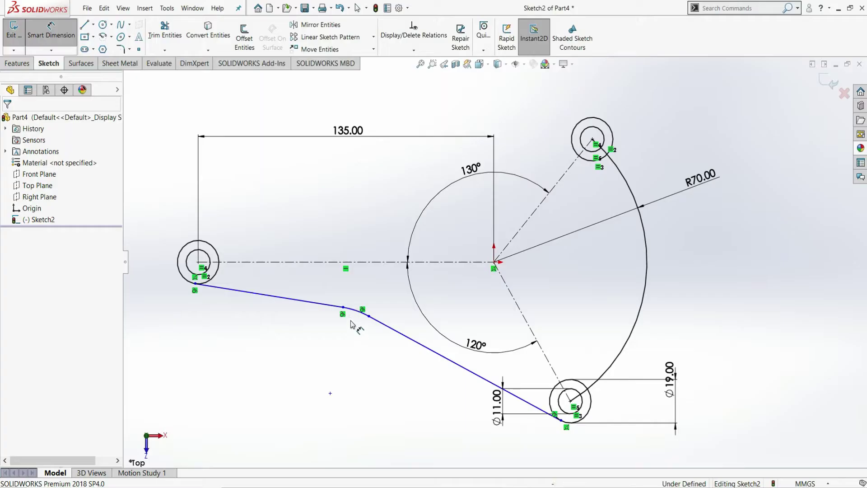
click(356, 311)
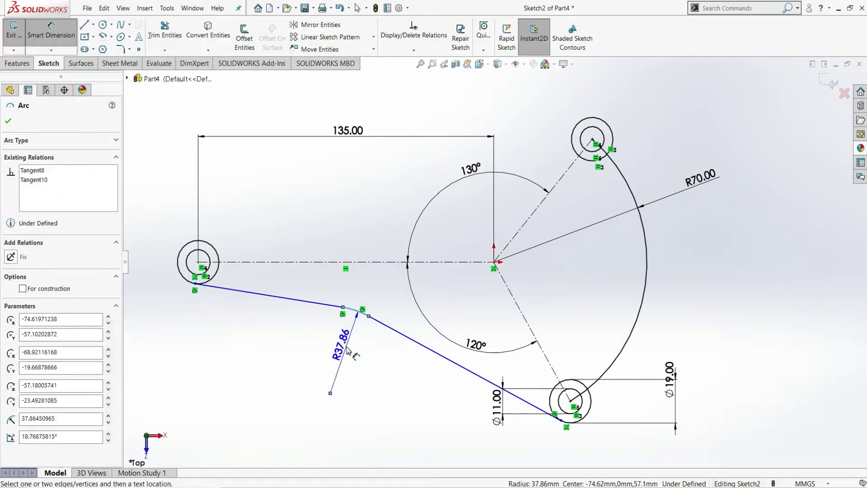
click(382, 368)
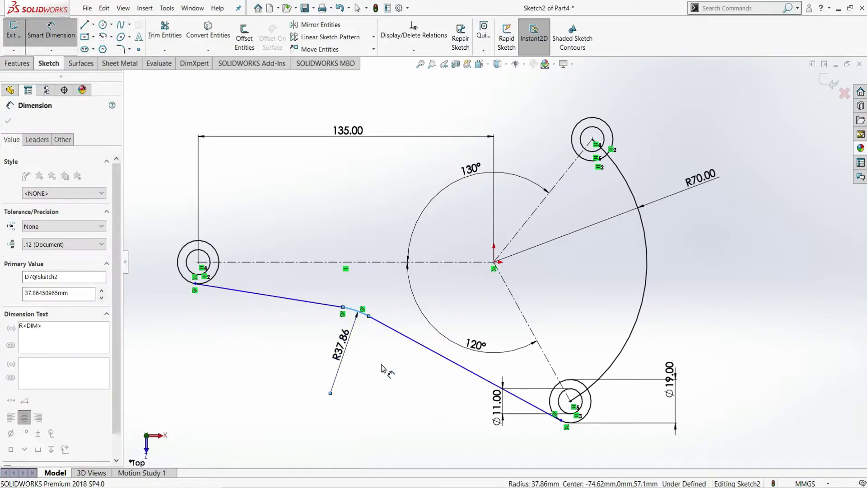
text(40)
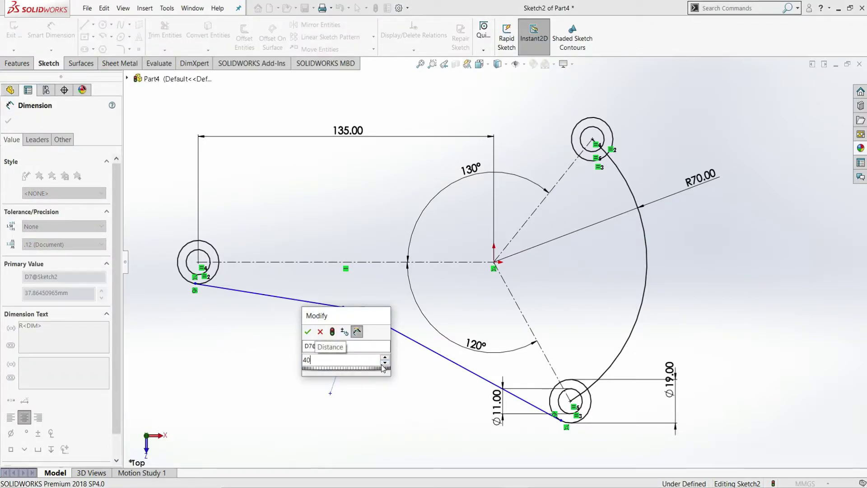
key(Return)
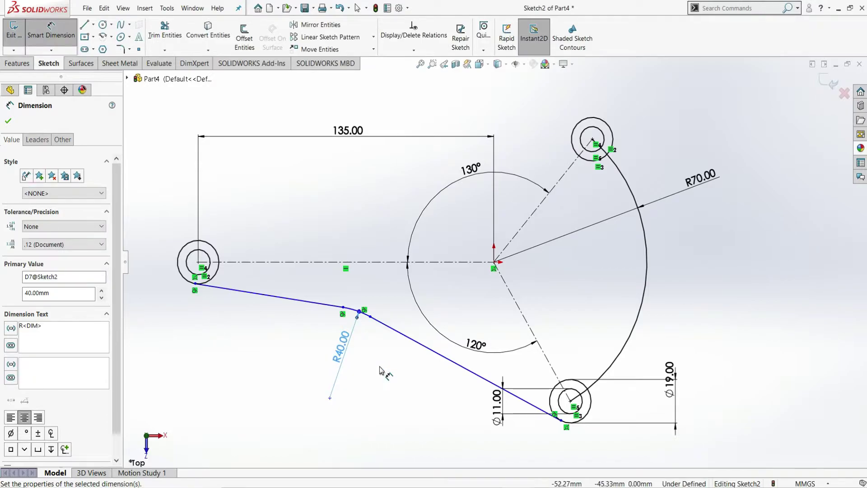
right_click(382, 368)
click(411, 400)
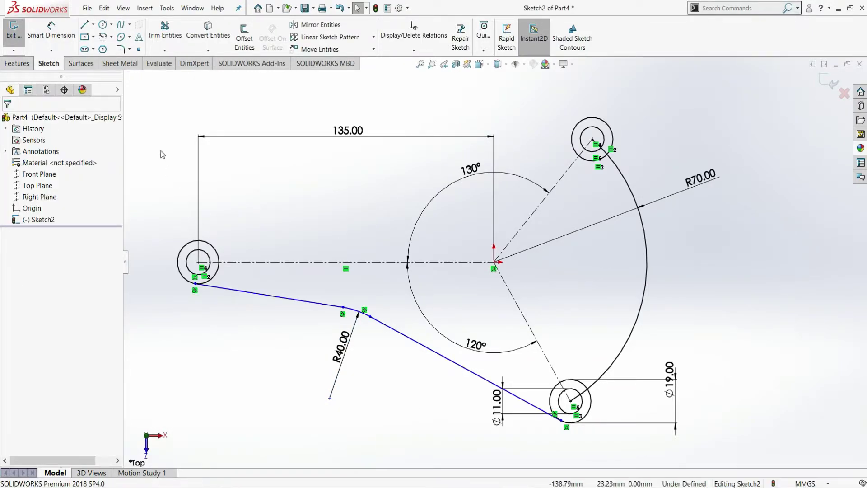
Draw a line, tangent arc and line from the left boss top to the top-right boss.
click(85, 25)
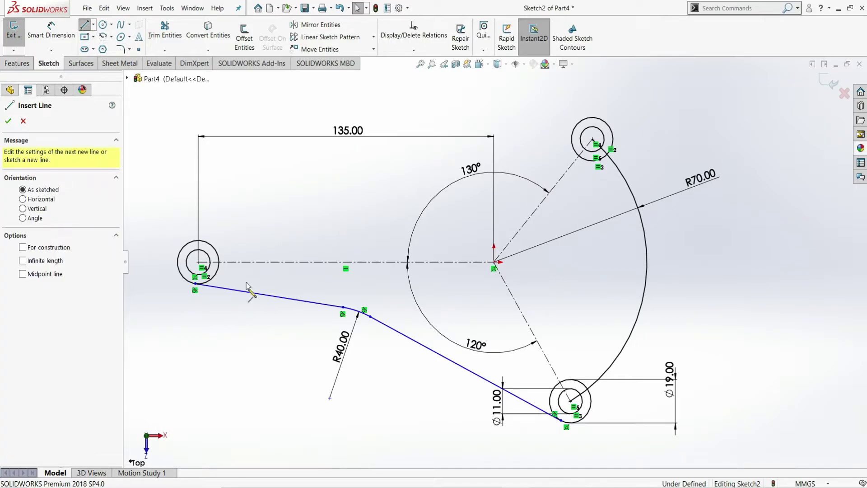
click(198, 239)
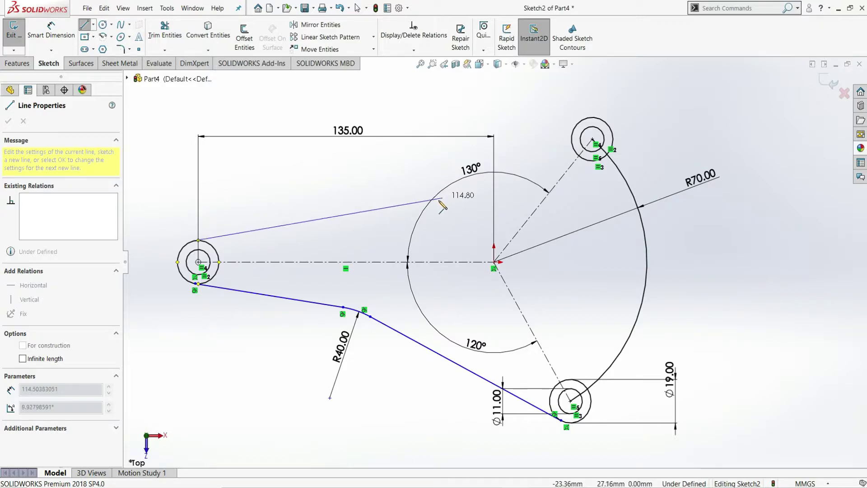
click(431, 208)
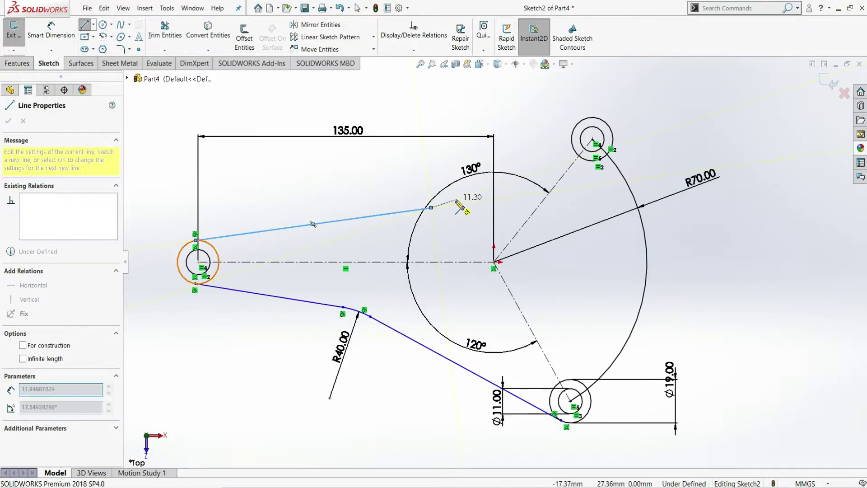
double_click(431, 209)
click(431, 209)
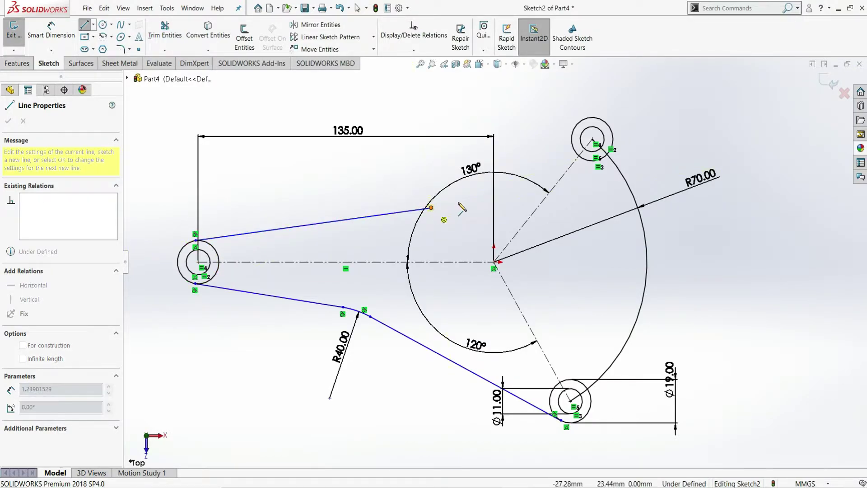
key(a)
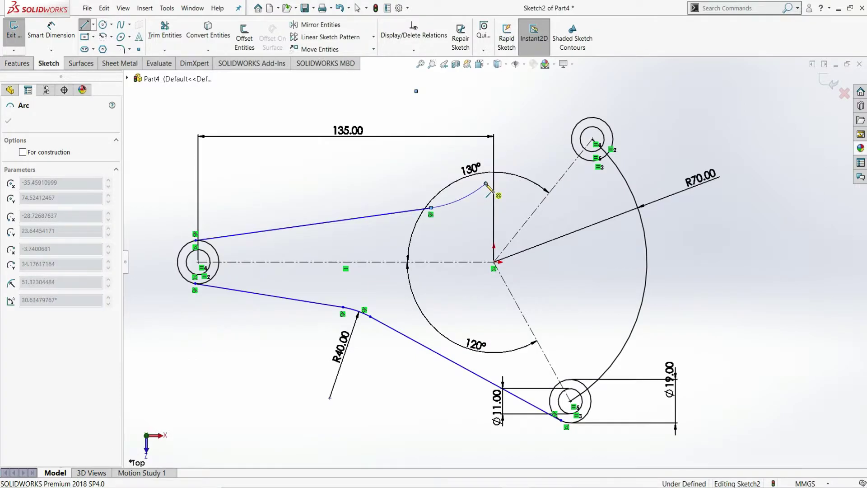
click(486, 183)
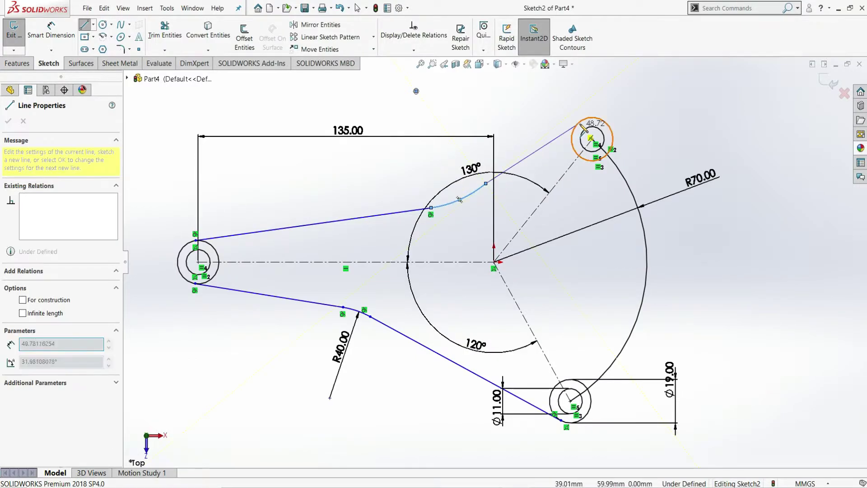
click(582, 122)
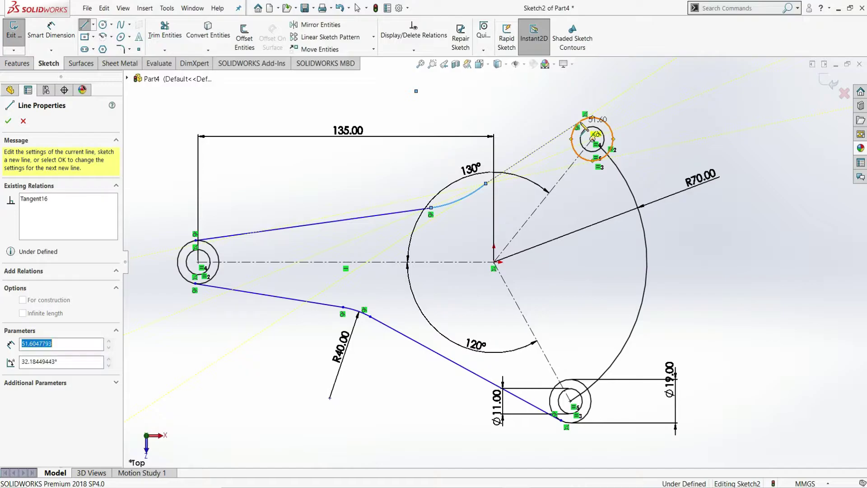
right_click(585, 128)
click(585, 128)
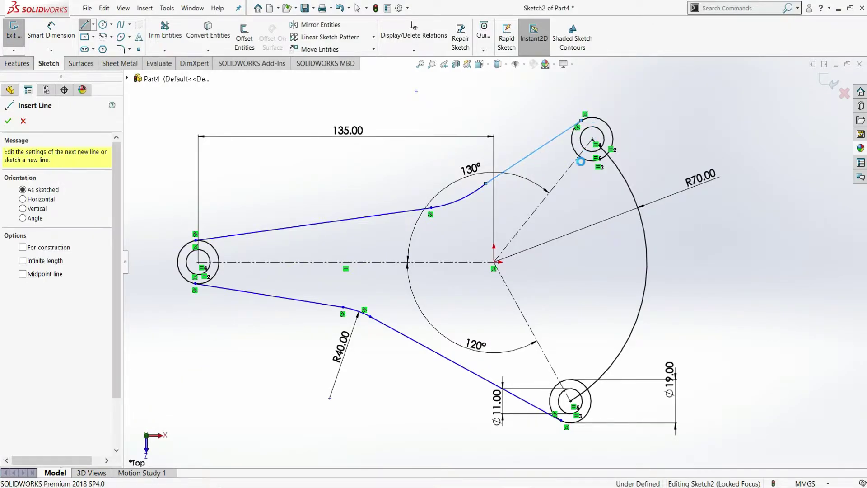
Dimension the upper edge's arc with an R50 radius.
click(70, 53)
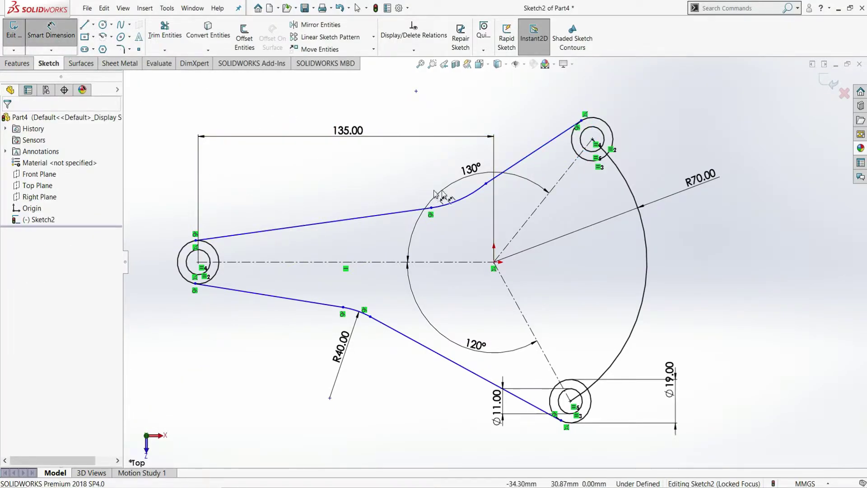
click(458, 203)
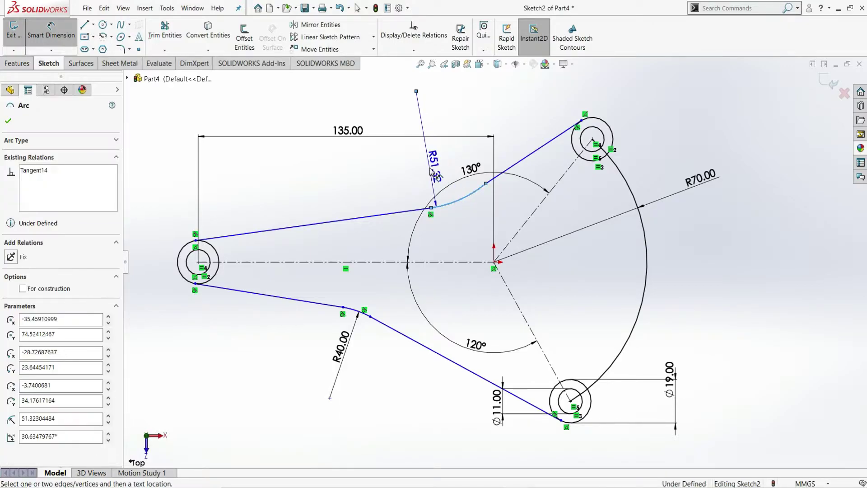
click(512, 115)
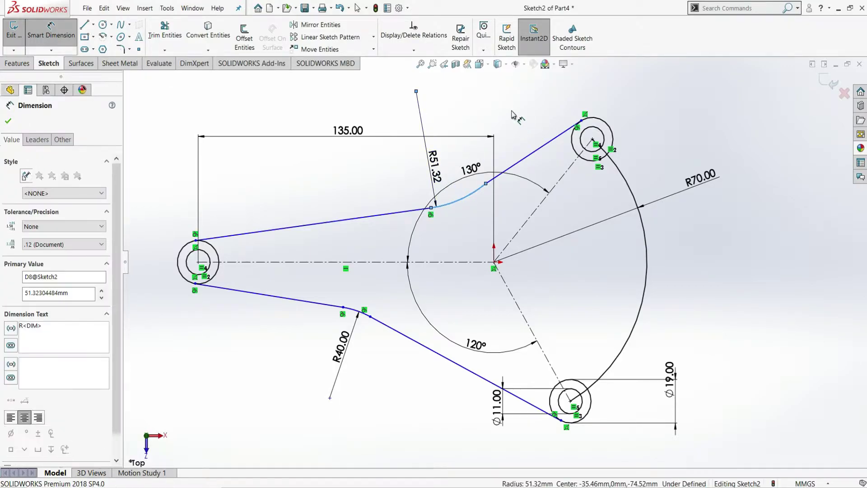
text(5)
key(Return)
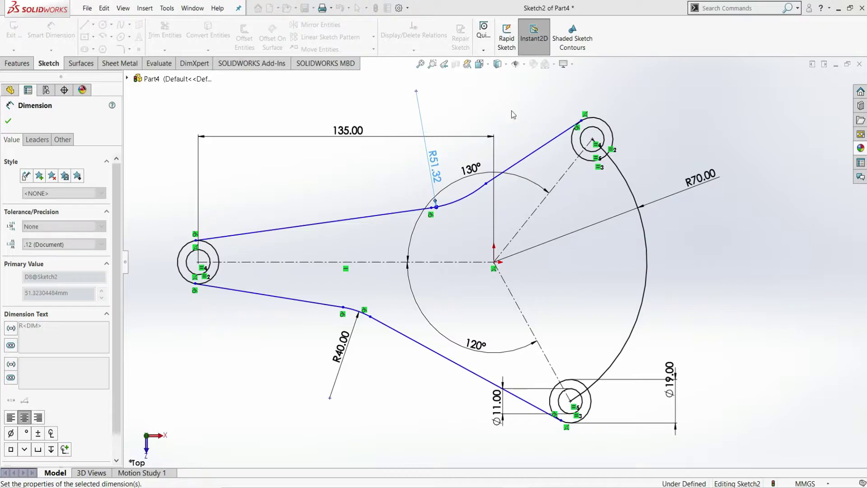
right_click(543, 135)
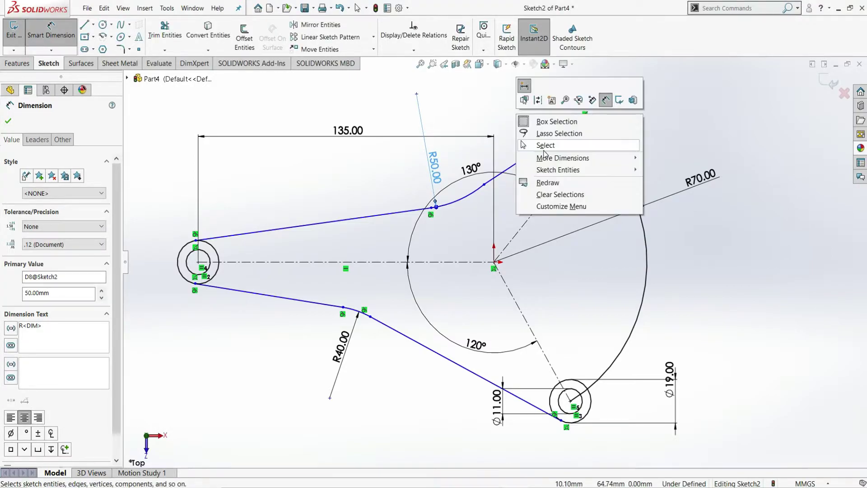
click(545, 146)
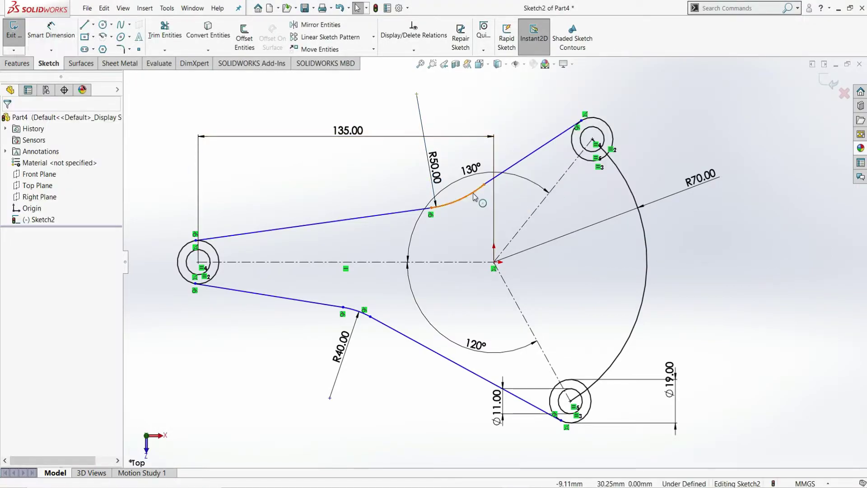
Make the upper-right straight edge tangent to the R50 arc.
click(484, 192)
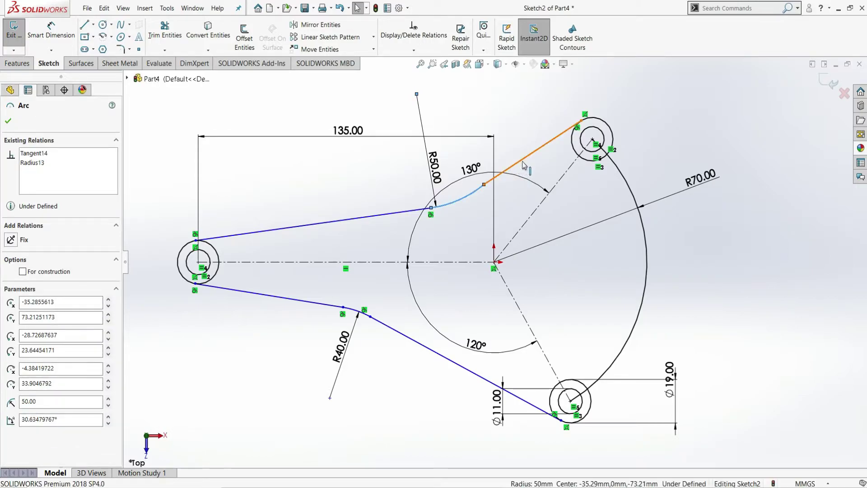
click(528, 162)
click(572, 131)
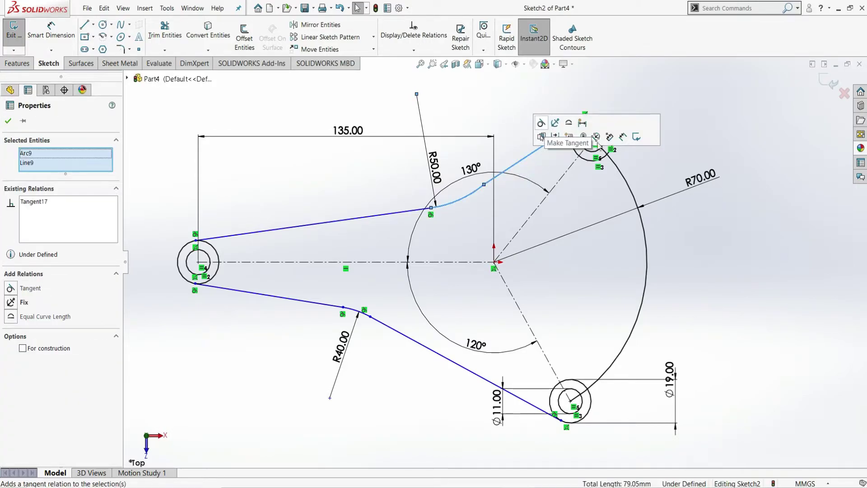
click(715, 119)
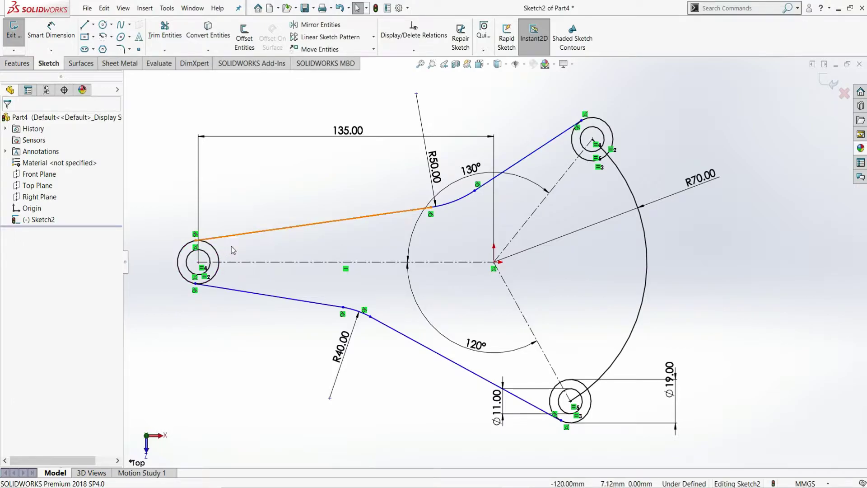
Convert the R70 outer arc to construction geometry.
click(648, 247)
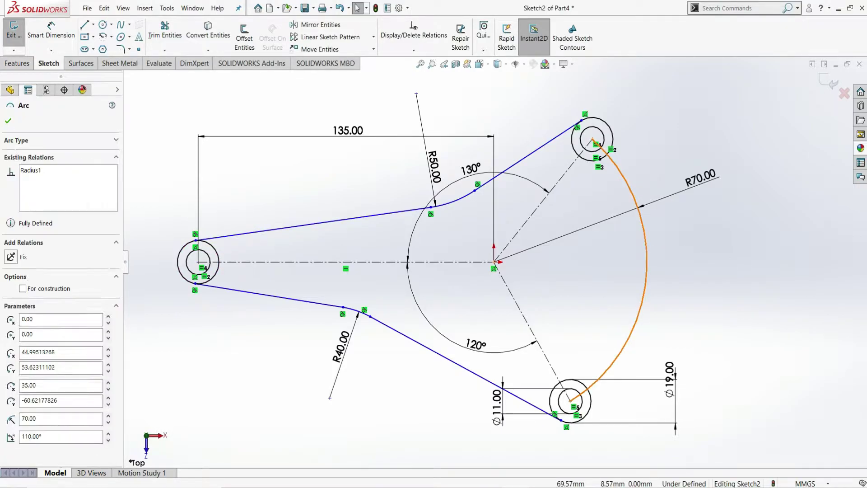
click(22, 272)
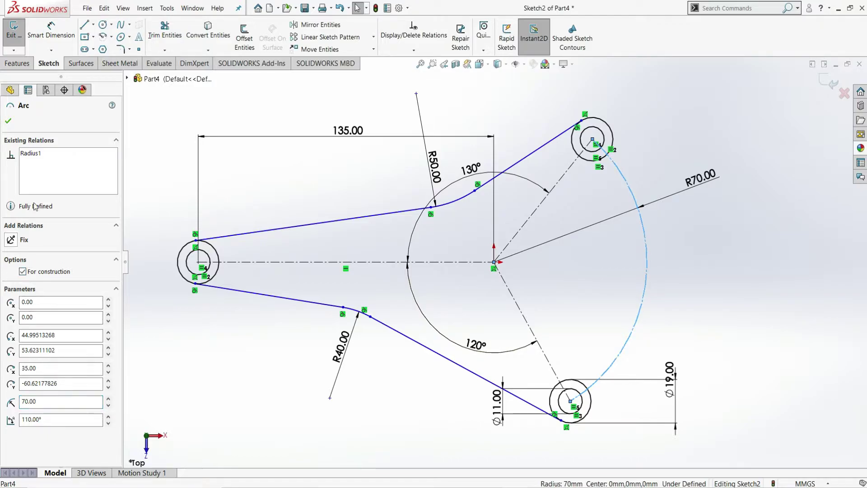
click(8, 120)
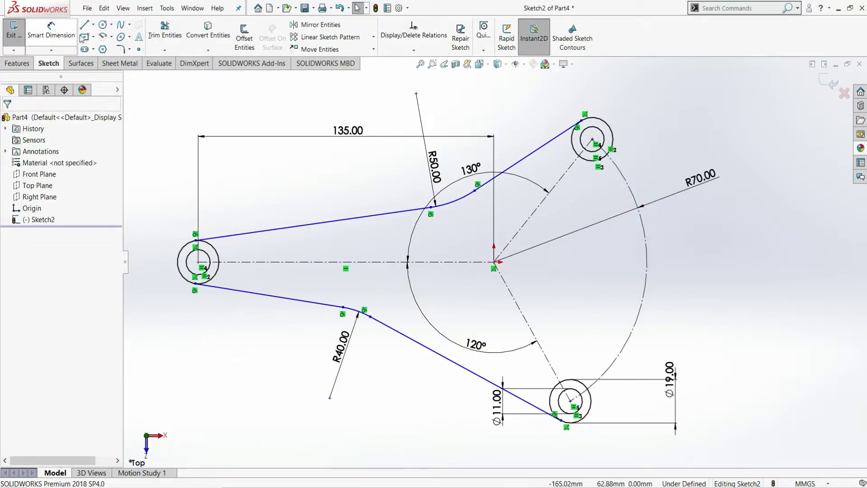
Draw a line, tangent arc and line from the upper-right circle down to the bottom circle.
click(613, 149)
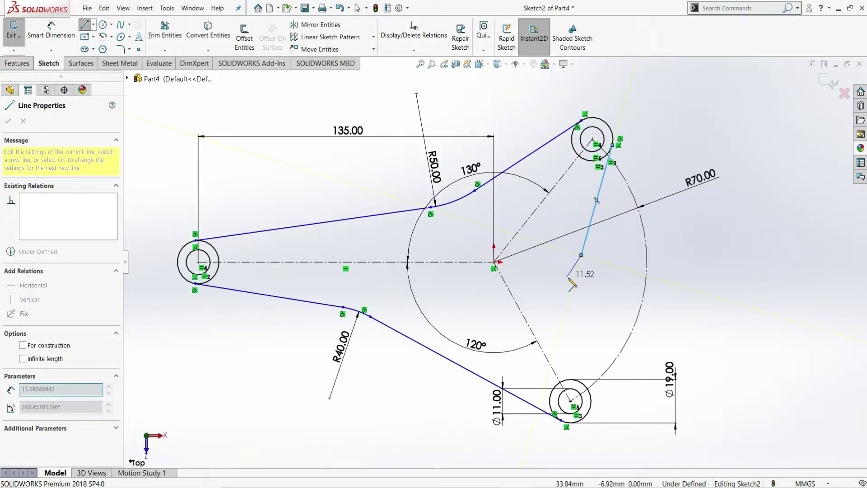
click(581, 254)
key(a)
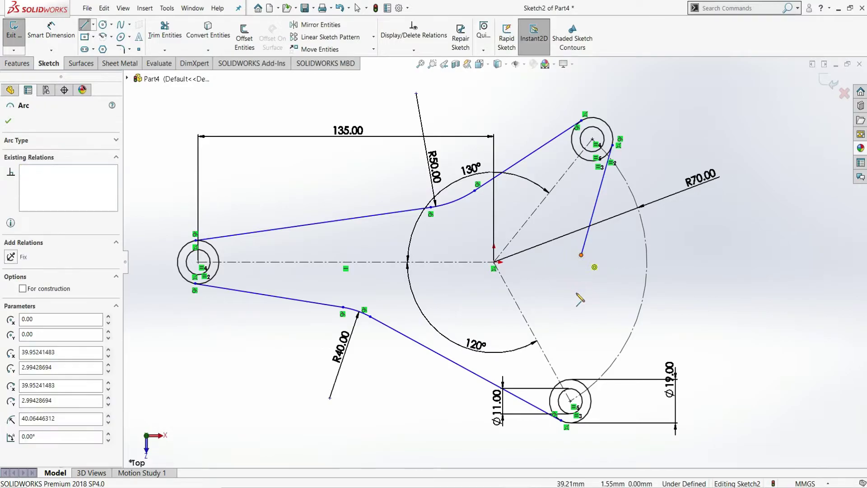
click(576, 301)
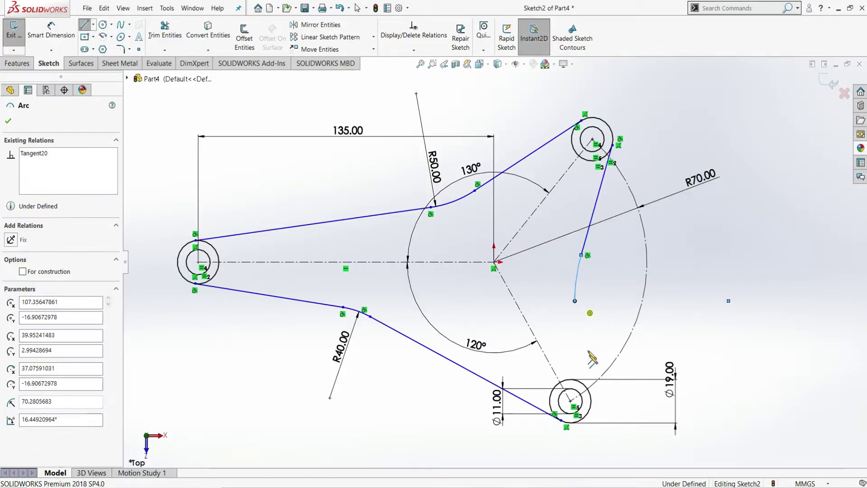
click(591, 399)
right_click(591, 398)
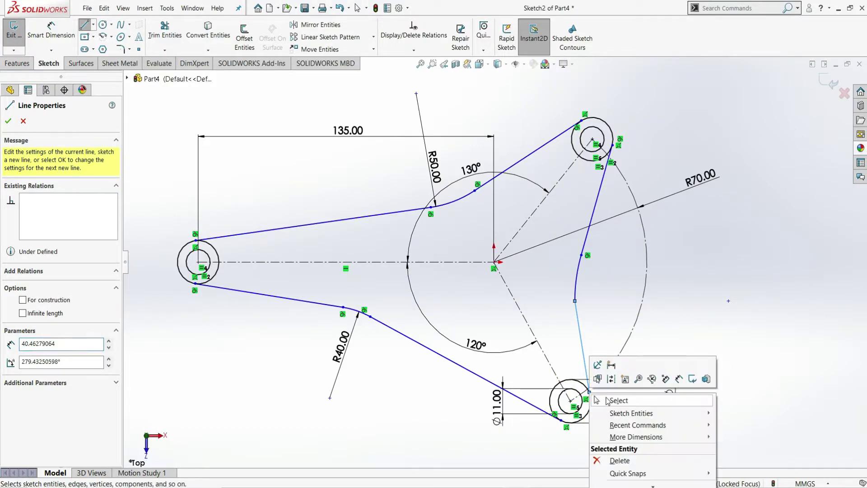
click(703, 351)
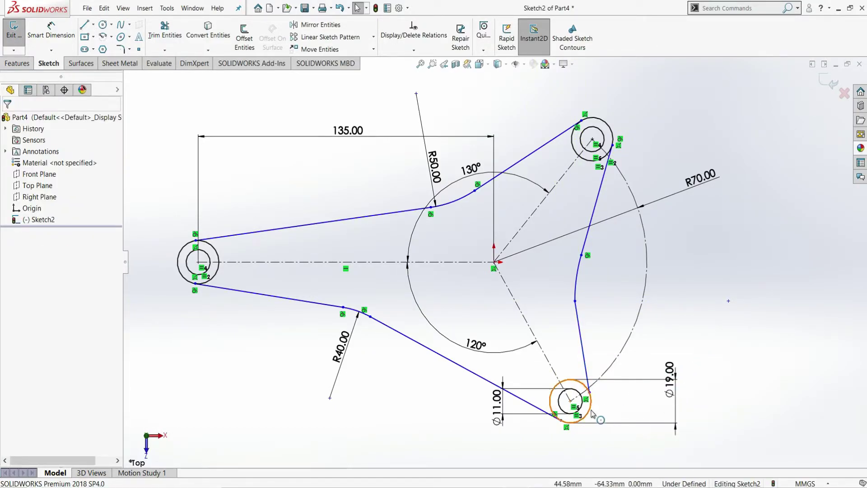
Make the lower line tangent to both the bottom circle and the inner arc.
click(593, 376)
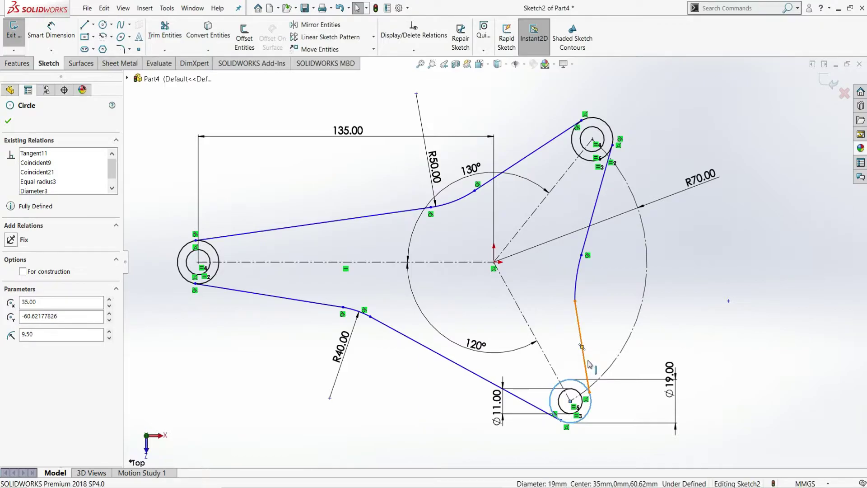
ctrl+click(589, 361)
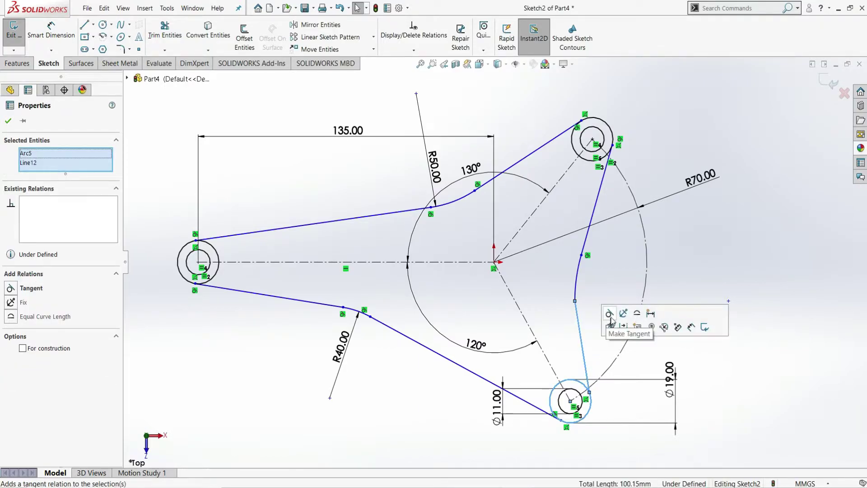
click(611, 319)
click(711, 241)
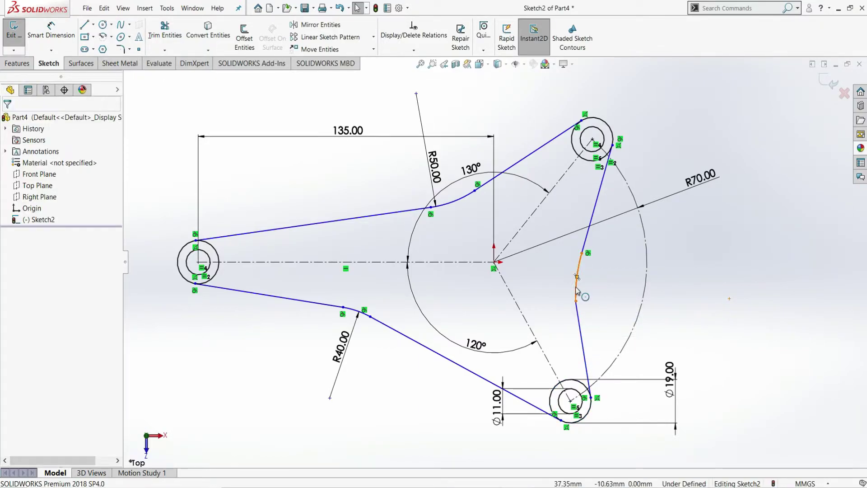
click(576, 288)
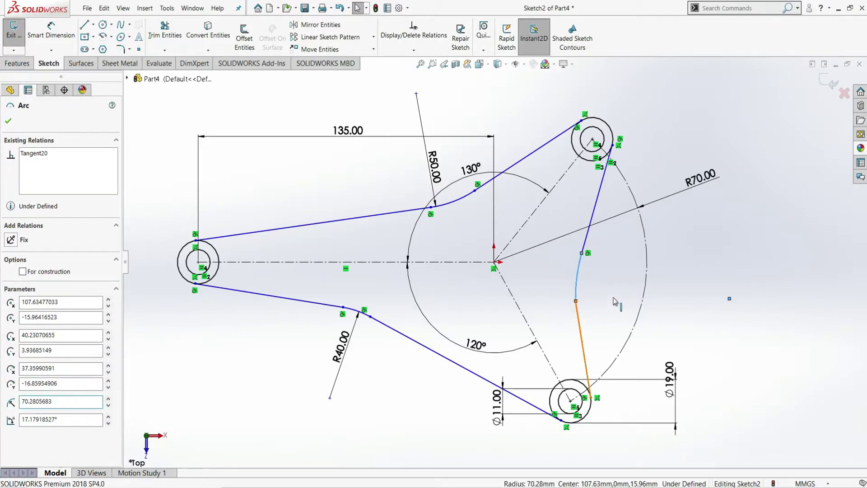
ctrl+click(578, 316)
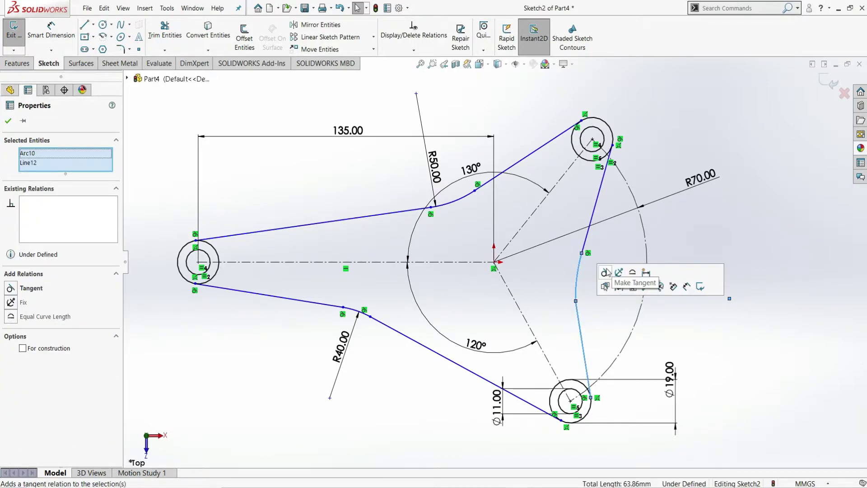
click(607, 272)
click(717, 228)
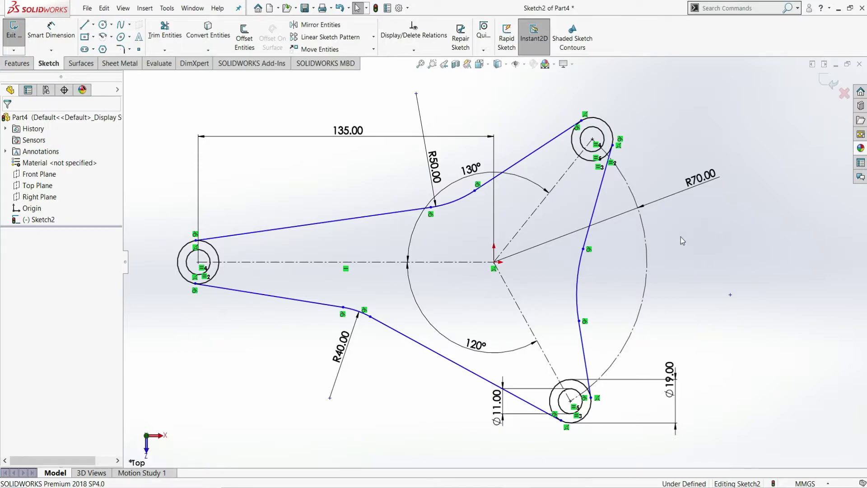
click(52, 41)
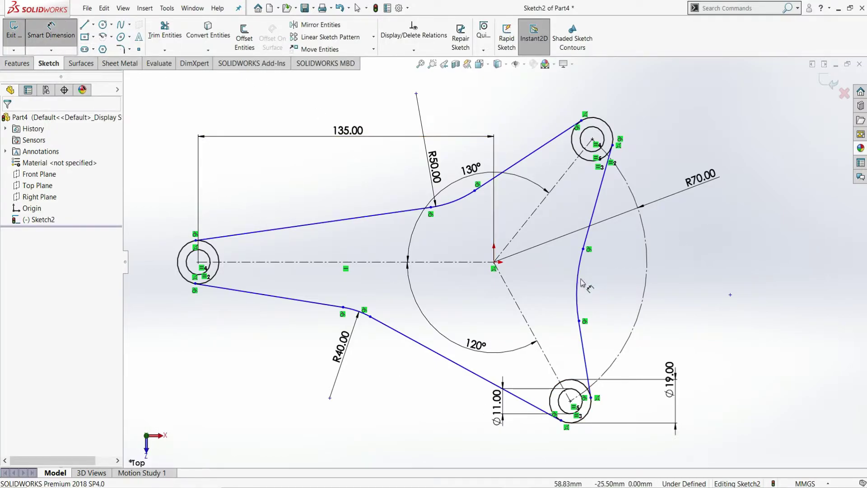
Give the inner arc between the right-hand bosses a 20 mm radius, then view the reference drawing.
click(617, 294)
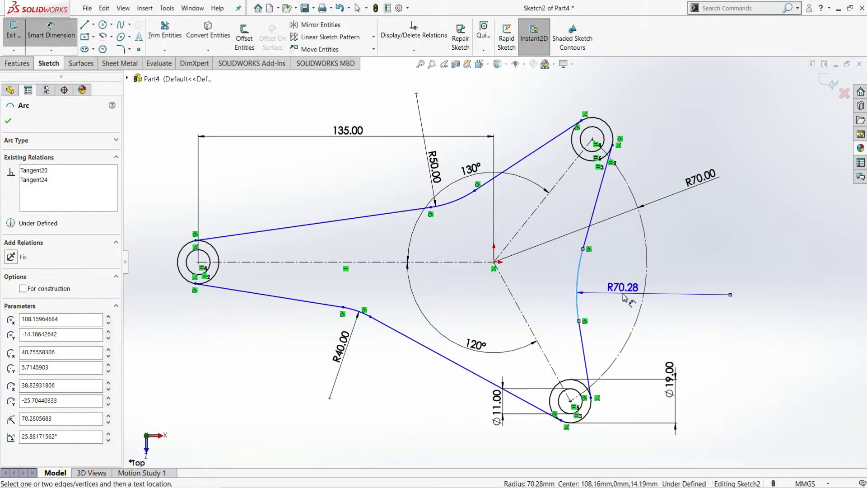
click(624, 296)
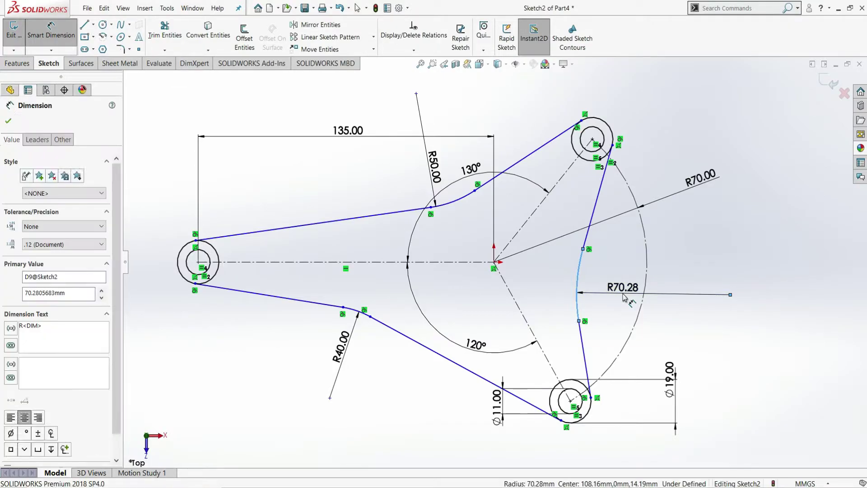
text(20)
key(Return)
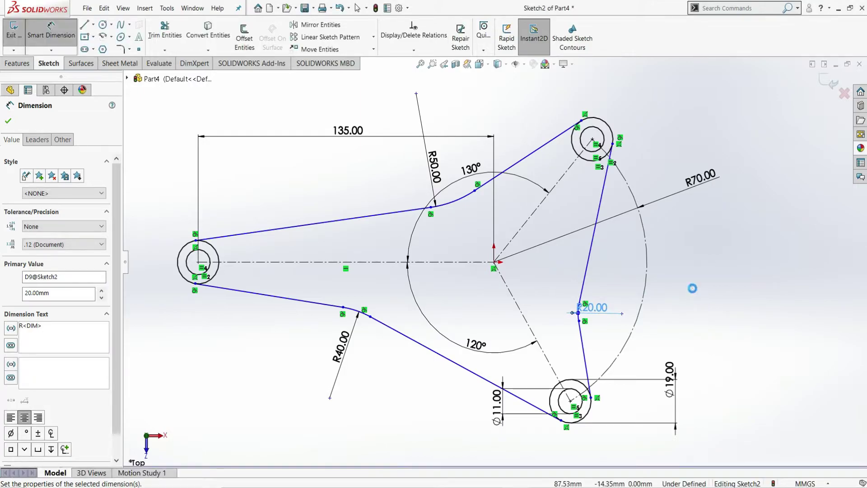
right_click(693, 288)
click(727, 320)
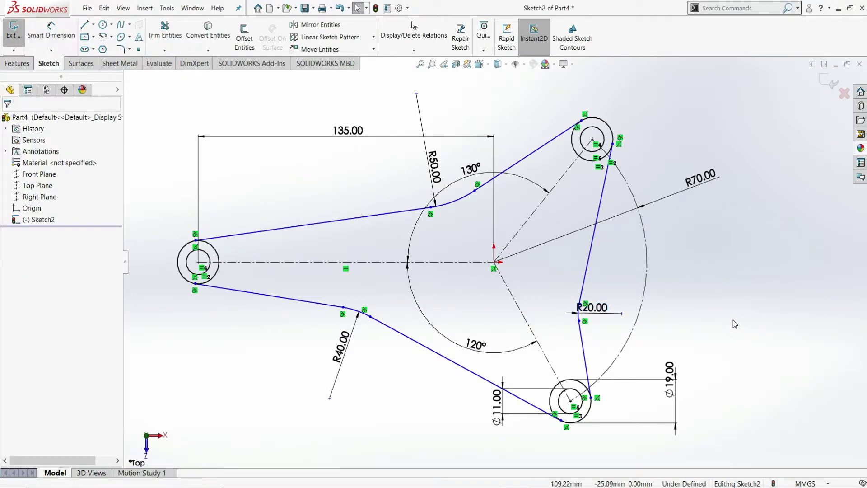
click(51, 28)
key(alt+Tab)
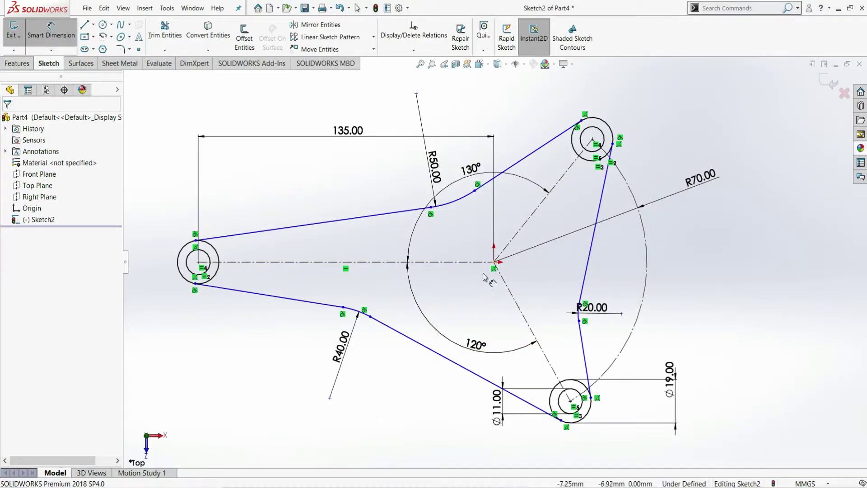
Dimension the upper-left and upper-right arm edges 25 mm from the origin.
click(494, 263)
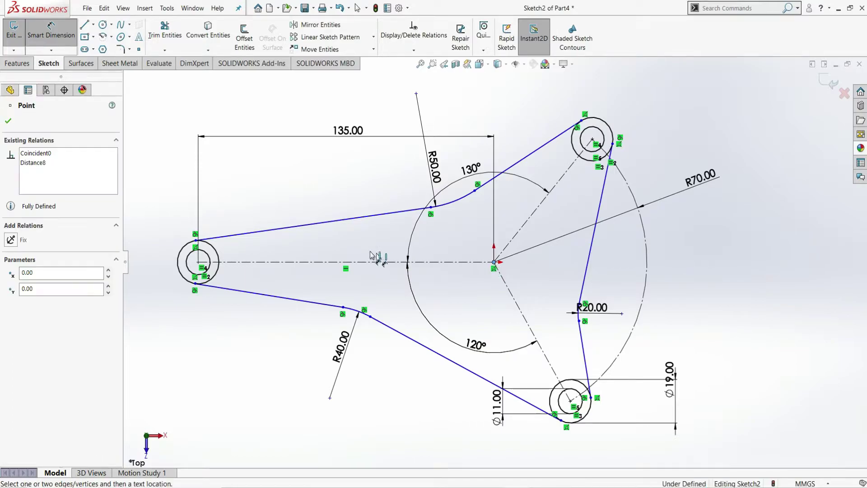
click(342, 232)
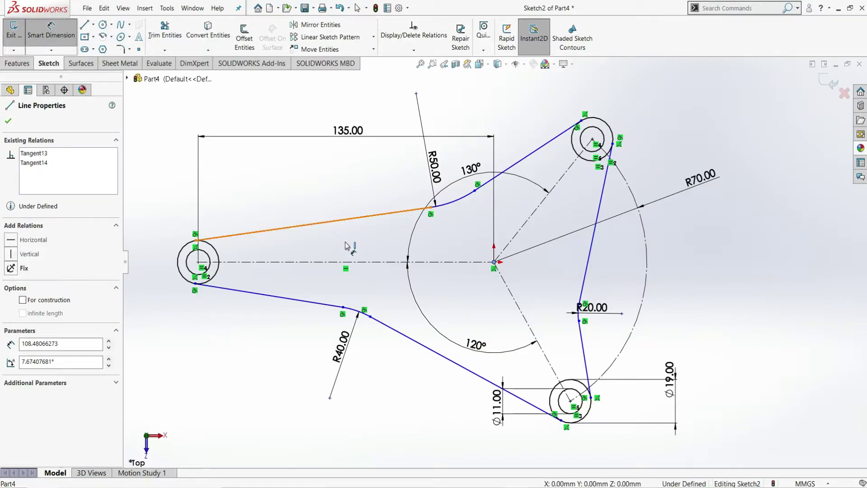
click(381, 299)
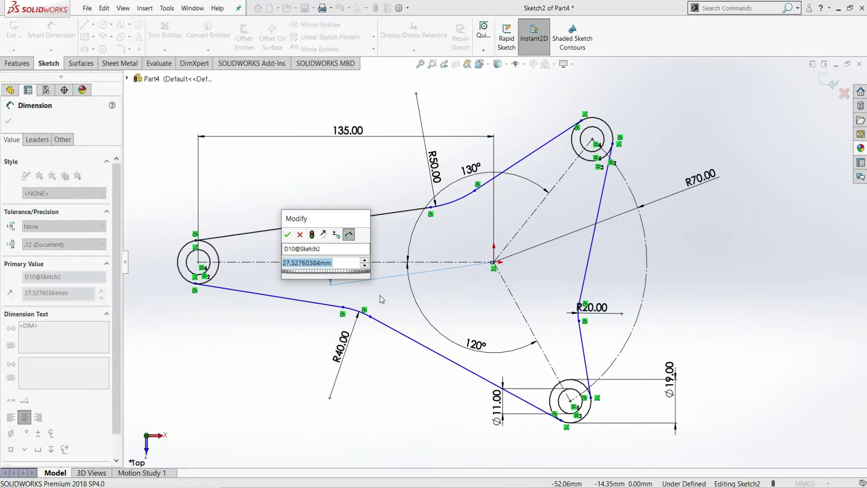
text(25)
key(Return)
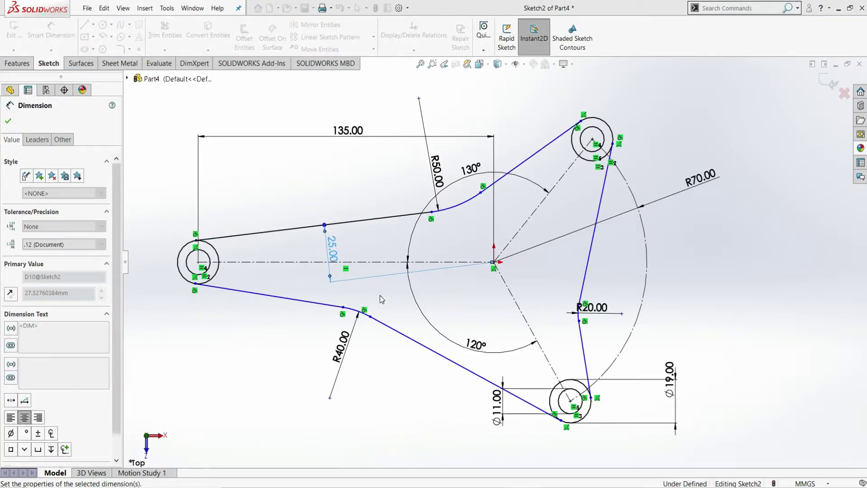
click(530, 157)
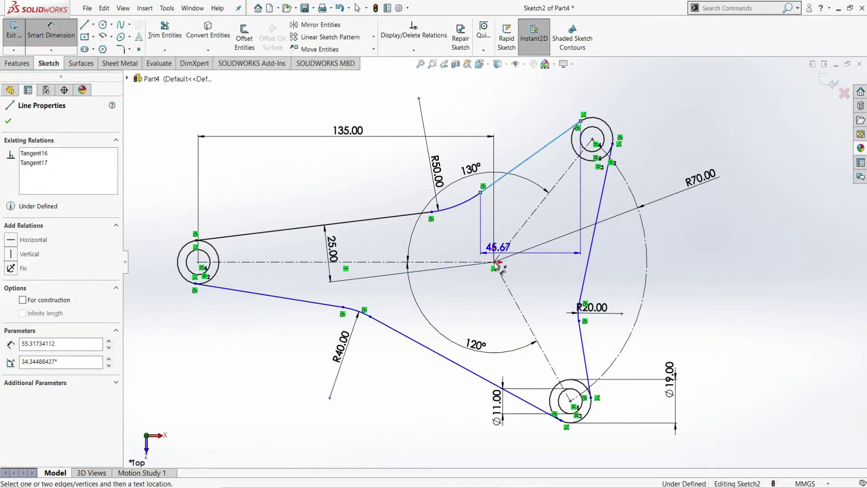
click(493, 262)
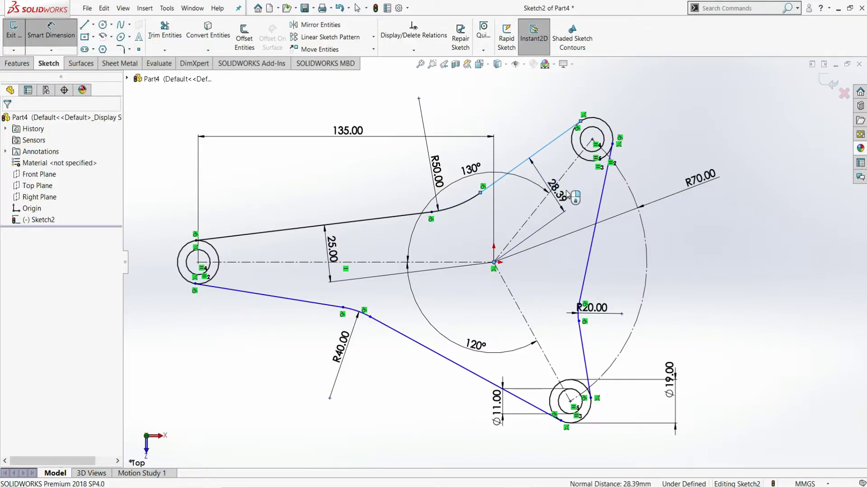
click(568, 193)
text(25)
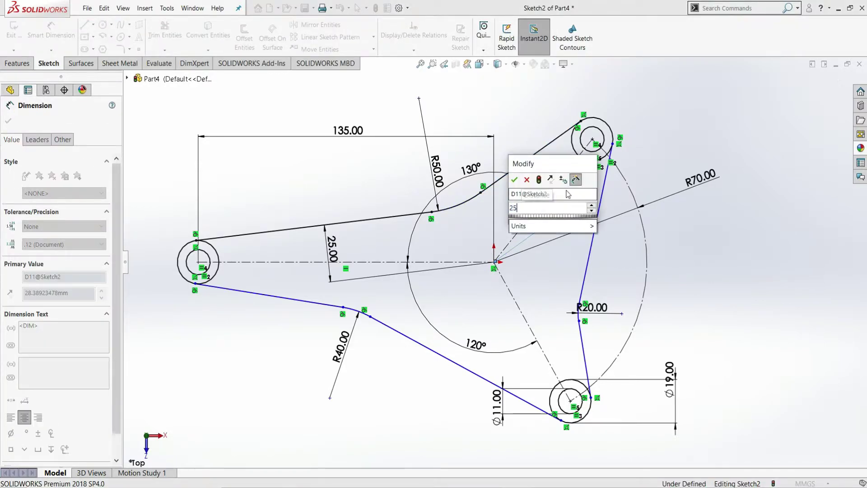
key(Return)
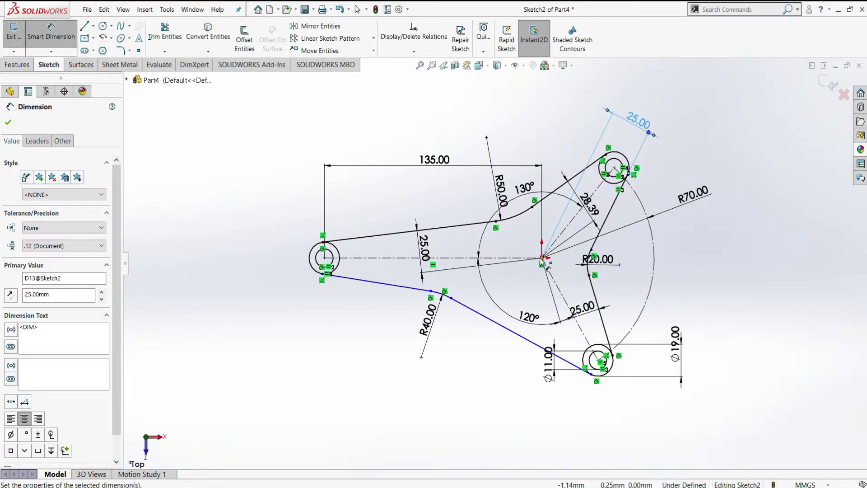
Set the left and bottom arm width dimensions to 25 mm.
click(542, 258)
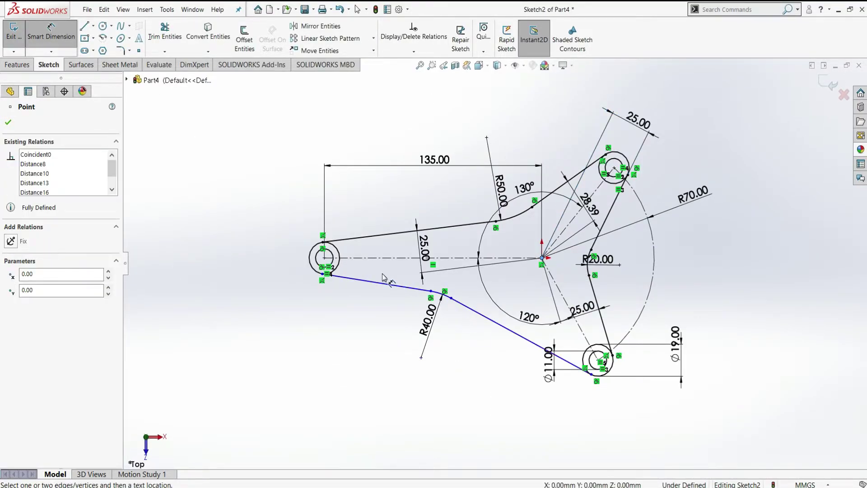
click(391, 287)
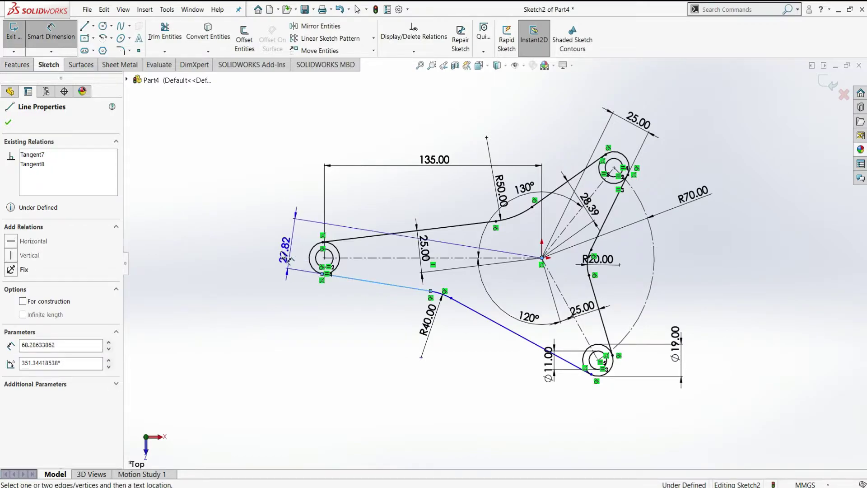
click(290, 311)
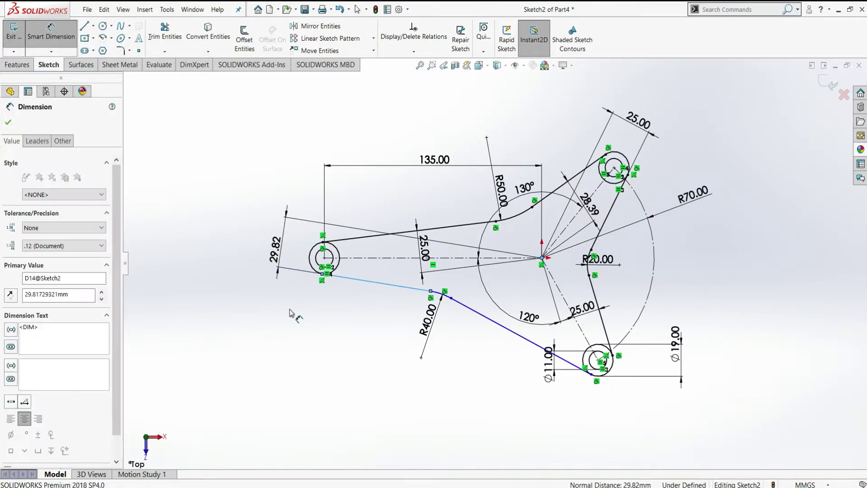
text(25)
key(Return)
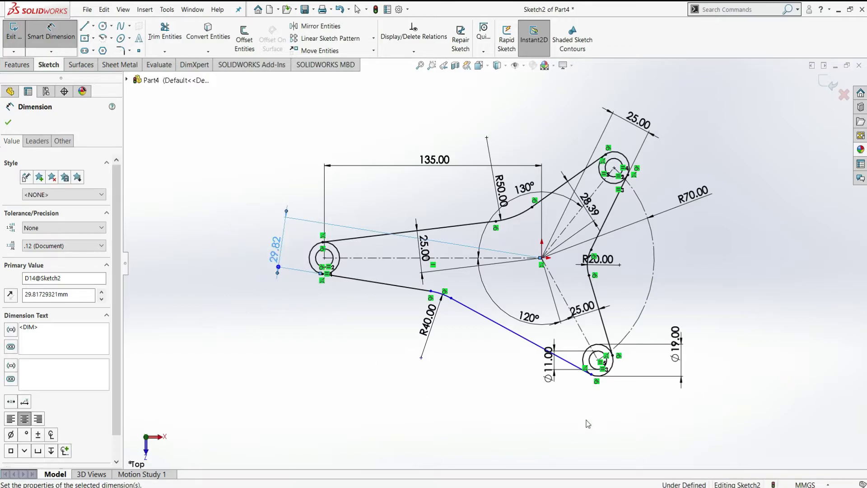
text(25)
key(Return)
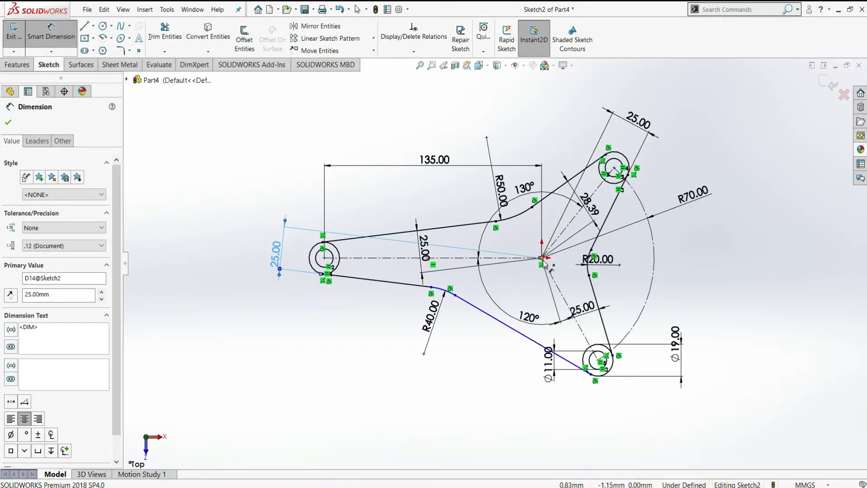
click(522, 345)
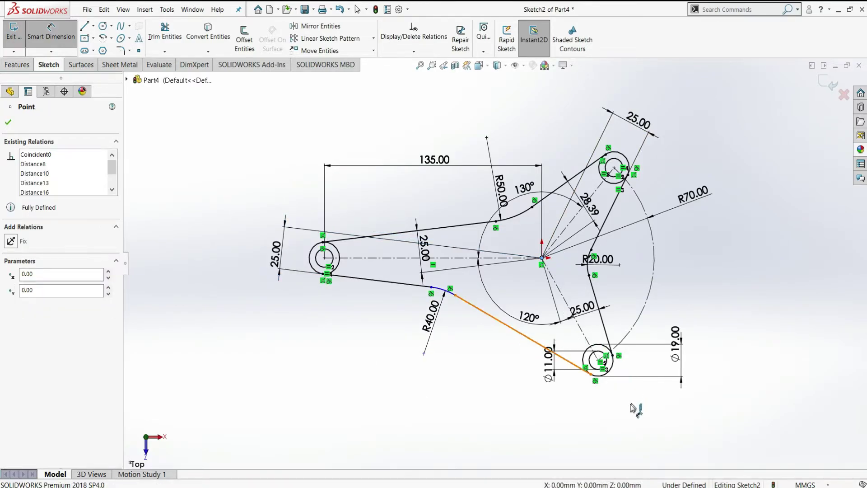
click(630, 422)
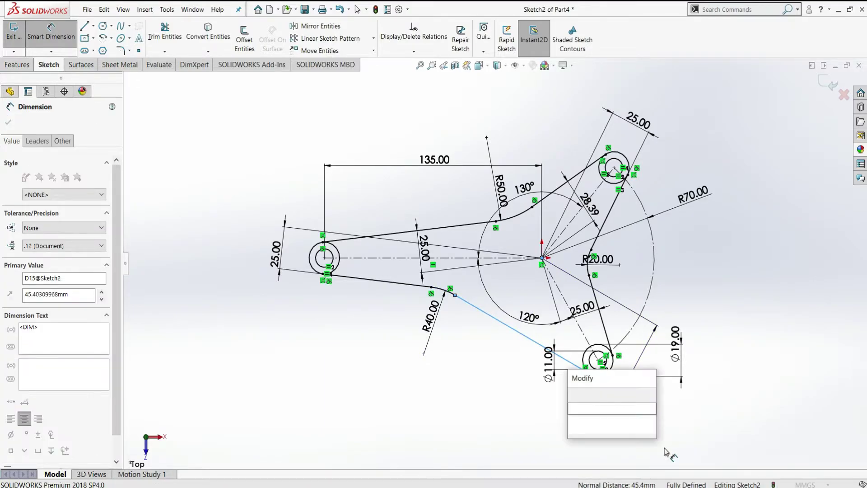
text(25)
key(Return)
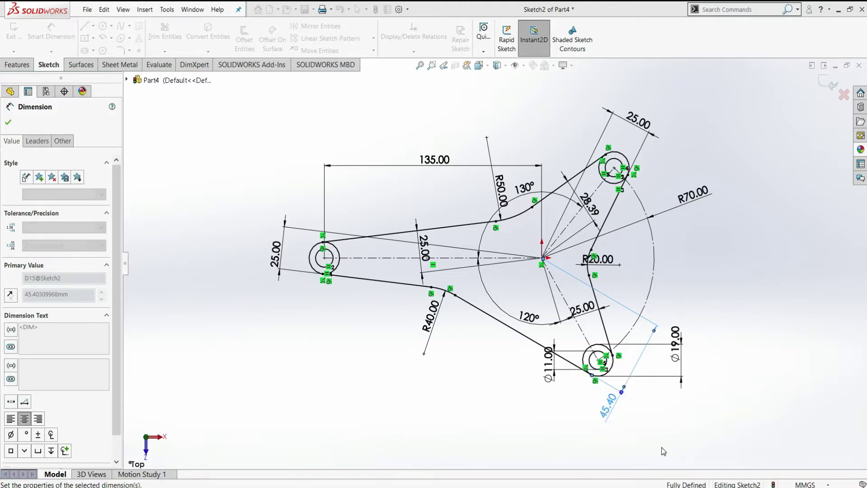
key(Escape)
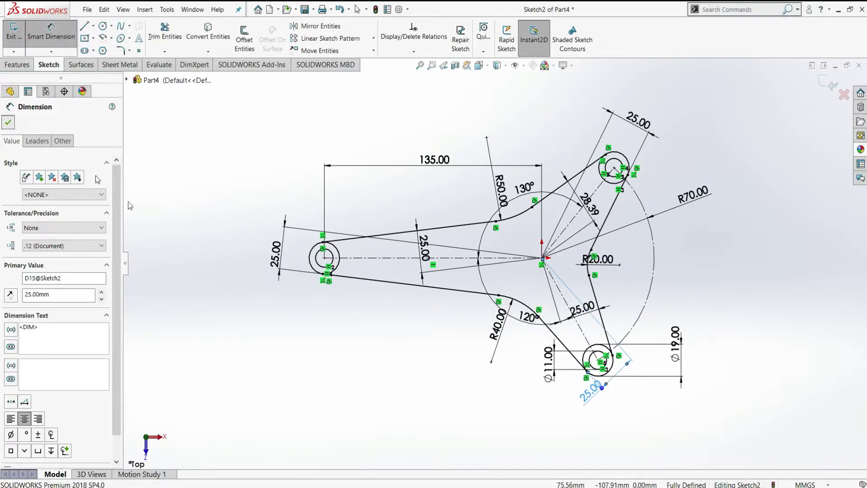
key(Escape)
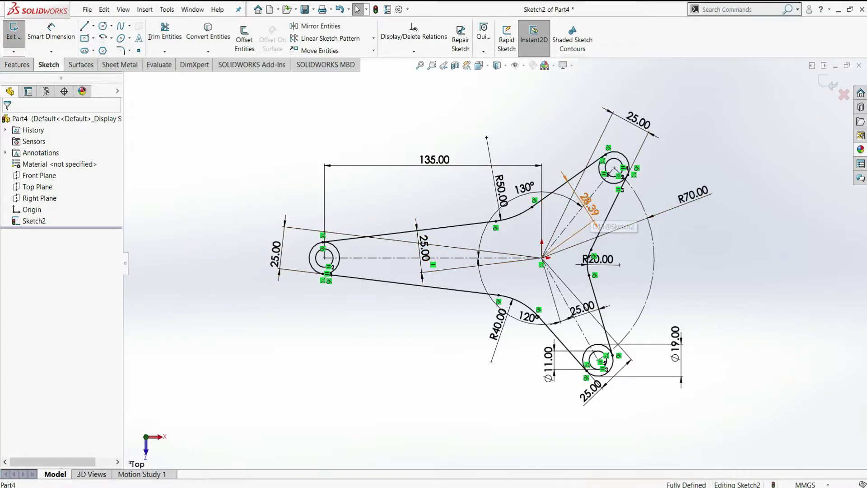
Change the 28.39 upper arm width dimension to 25, fully defining the sketch.
click(593, 222)
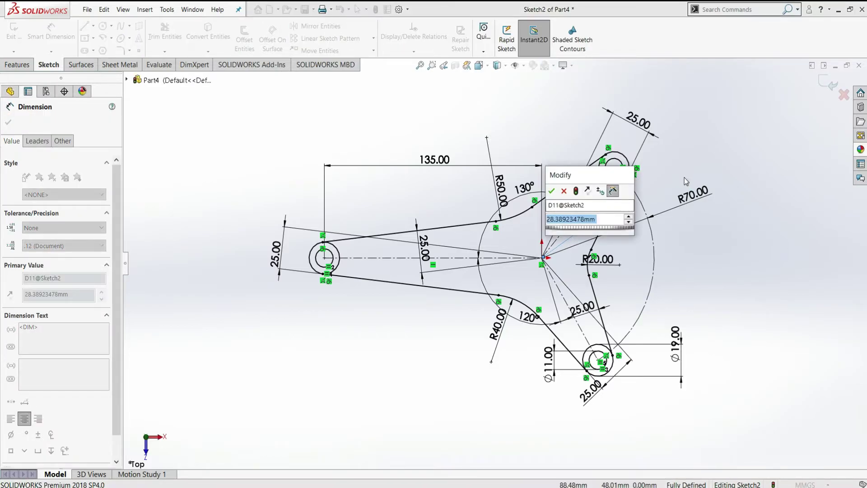
text(25)
key(Return)
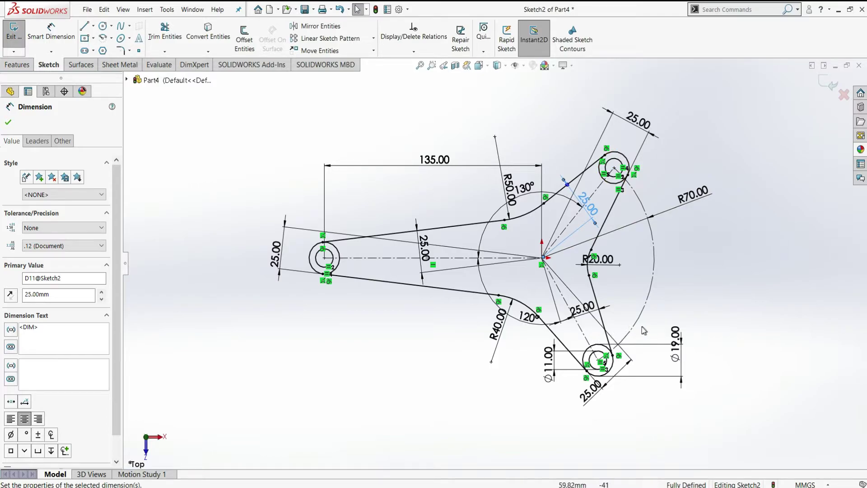
click(10, 123)
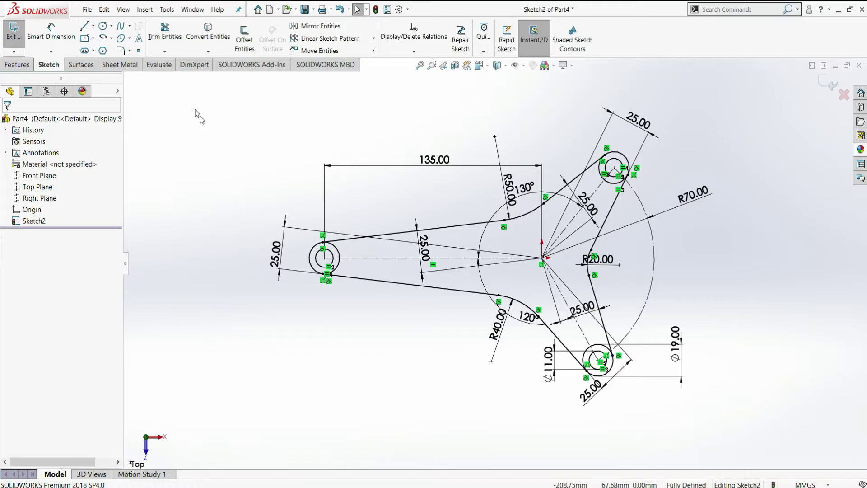
Trim the inner arcs of the left, upper-right and lower-right outer circles.
click(168, 40)
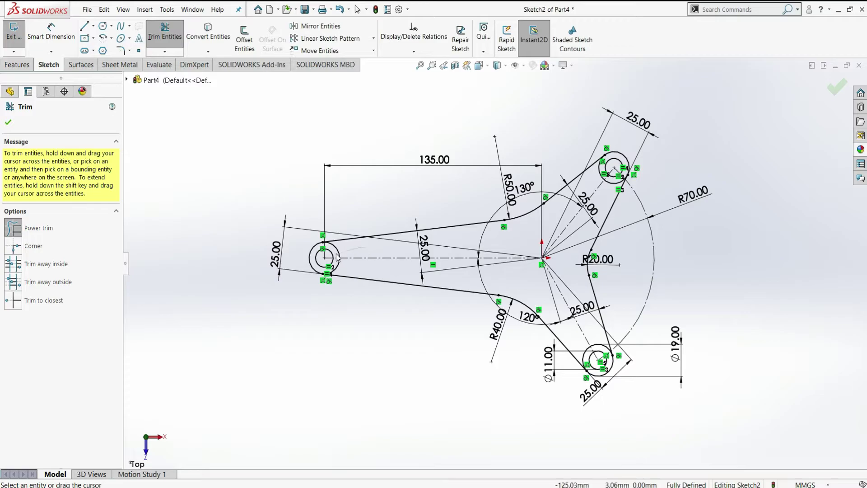
drag(335, 267, 336, 272)
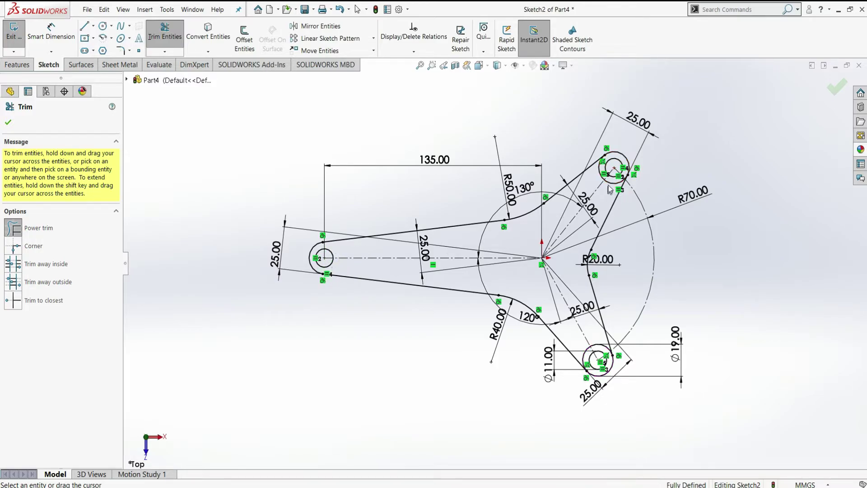
drag(613, 186, 598, 182)
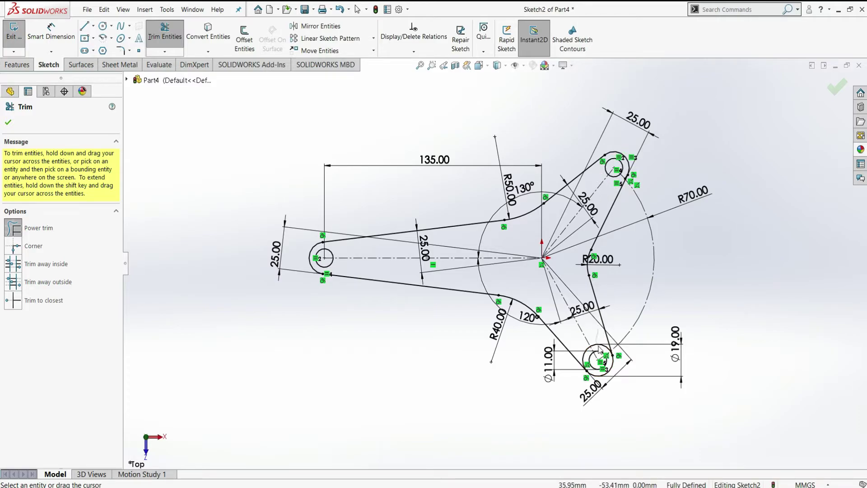
drag(580, 345, 586, 357)
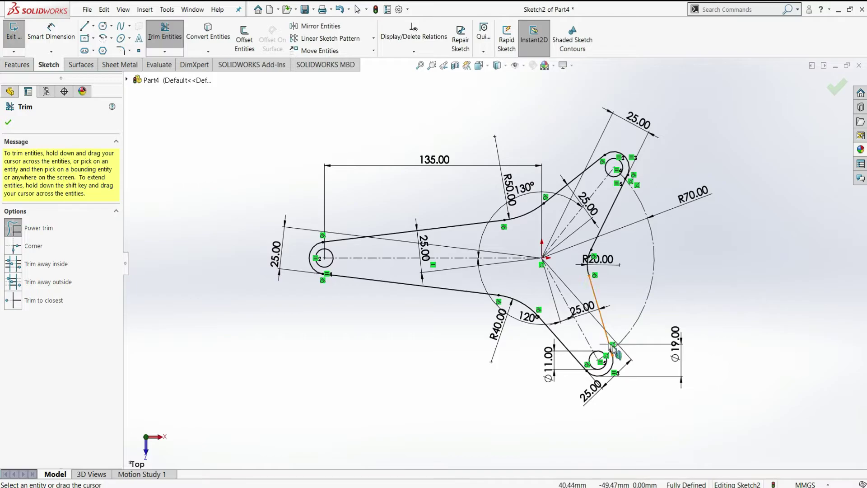
Trim the leftover segments at the bottom and upper arm junctions.
scroll(615, 351, down, 1)
scroll(611, 354, down, 1)
scroll(611, 354, down, 1)
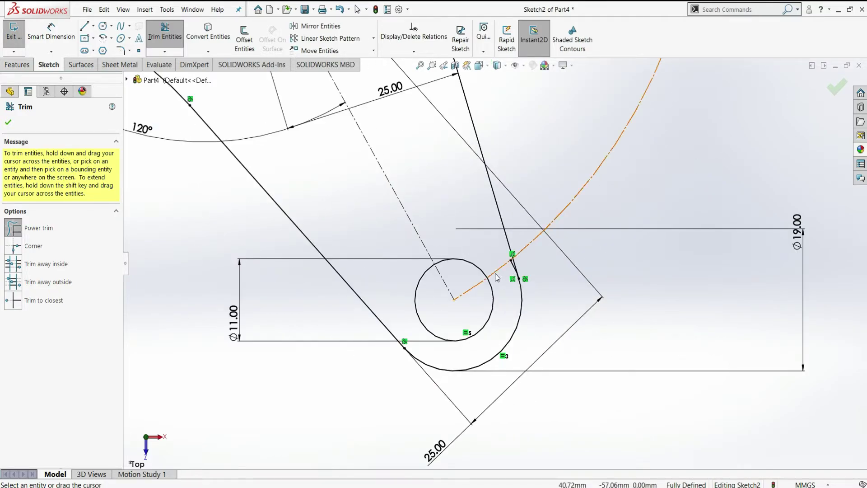
drag(513, 265, 510, 267)
scroll(506, 289, up, 3)
scroll(498, 273, up, 2)
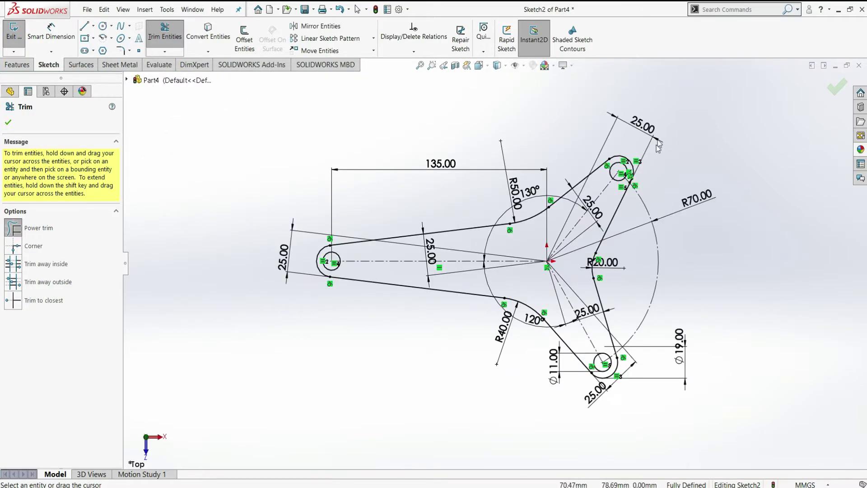
scroll(633, 168, down, 1)
scroll(604, 199, down, 2)
scroll(596, 216, down, 2)
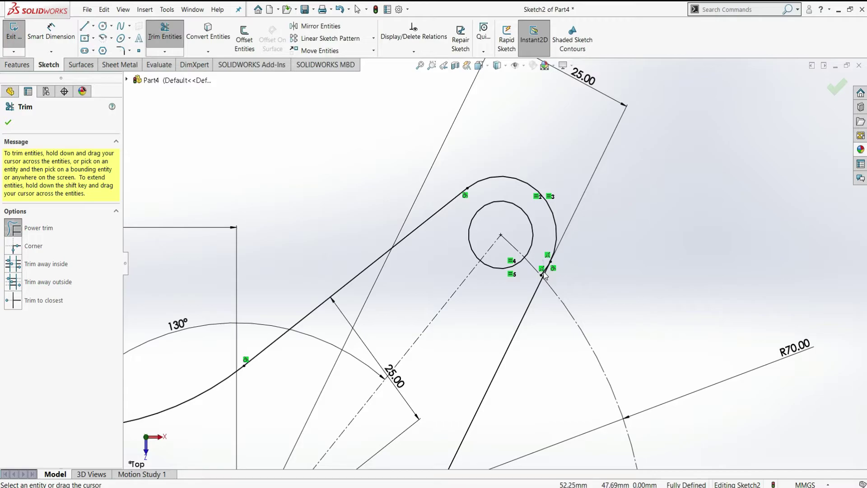
click(545, 275)
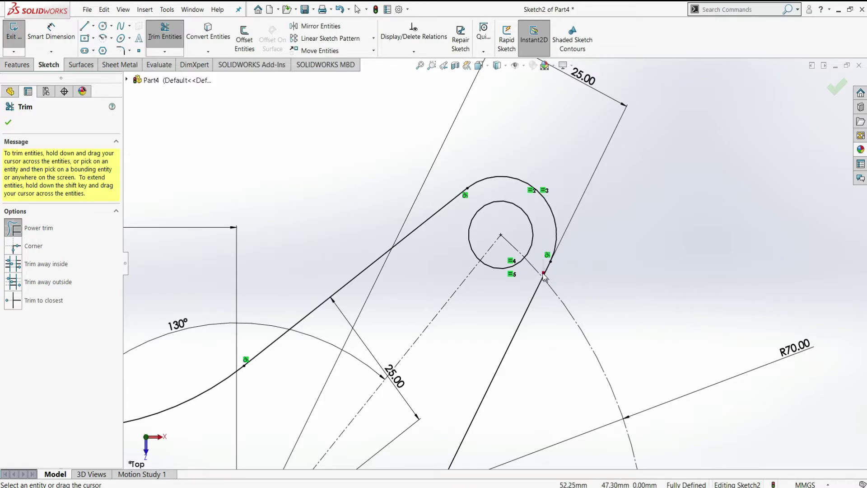
click(8, 123)
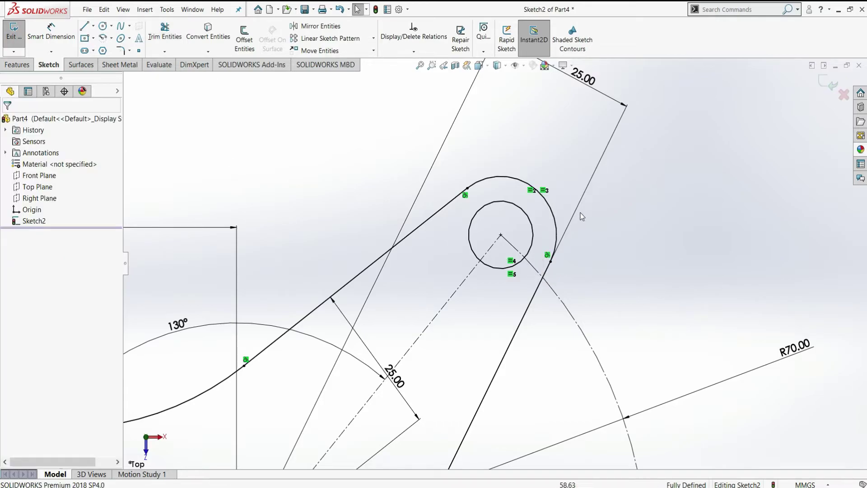
Extrude the sketch 30 mm with Mid Plane end condition and a 3° draft.
key(f)
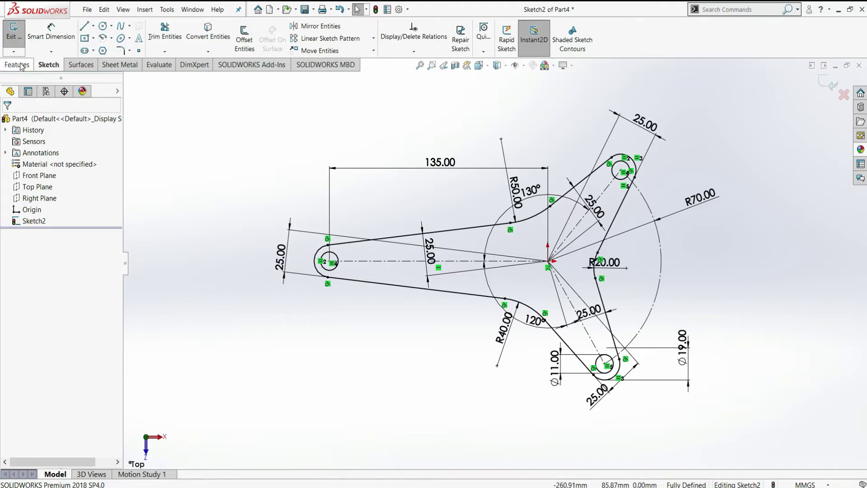
click(20, 65)
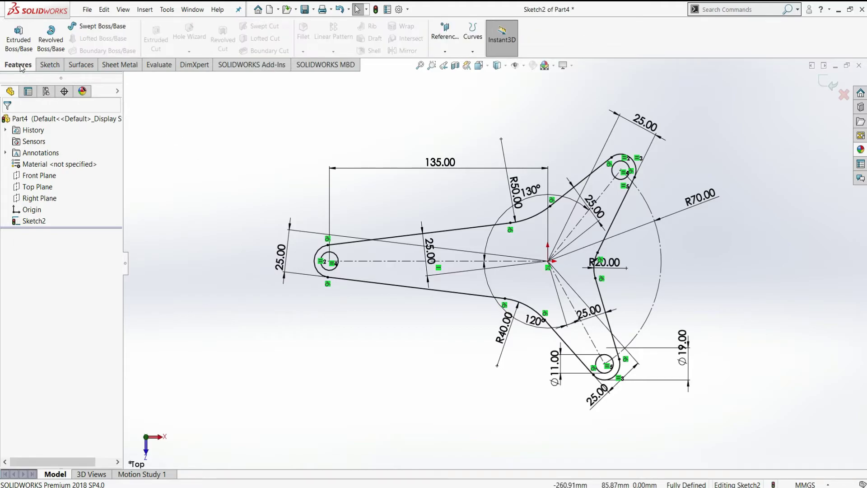
click(23, 40)
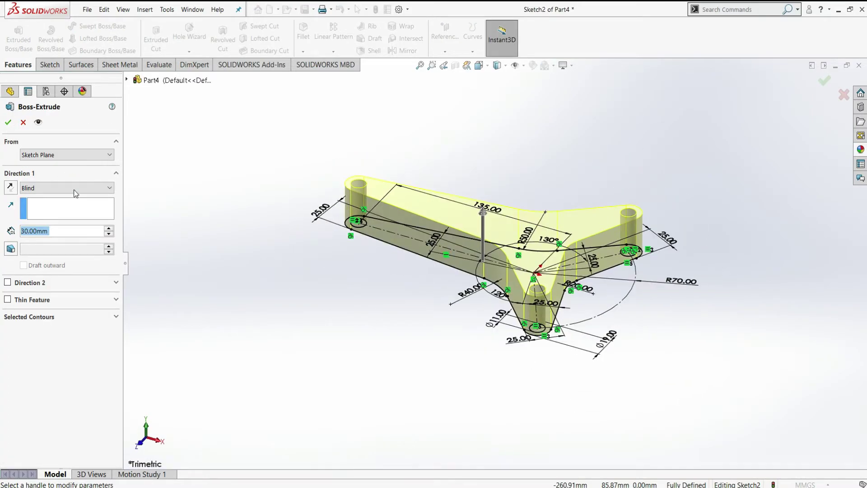
click(75, 192)
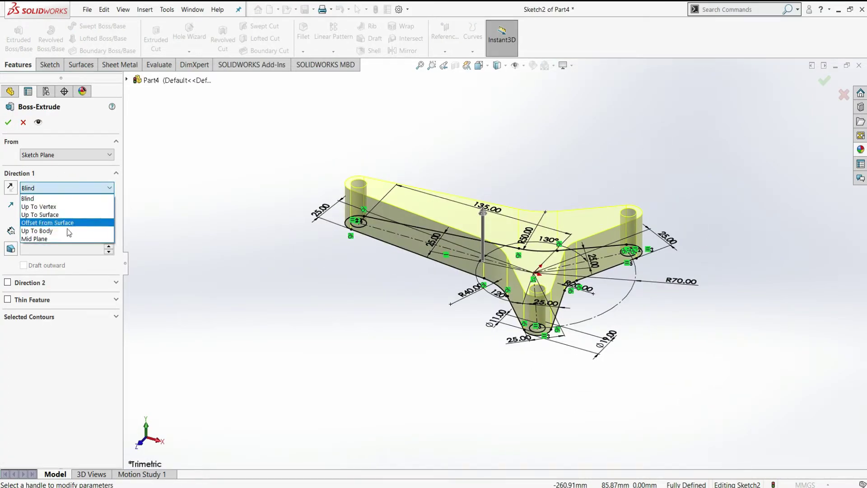
click(61, 237)
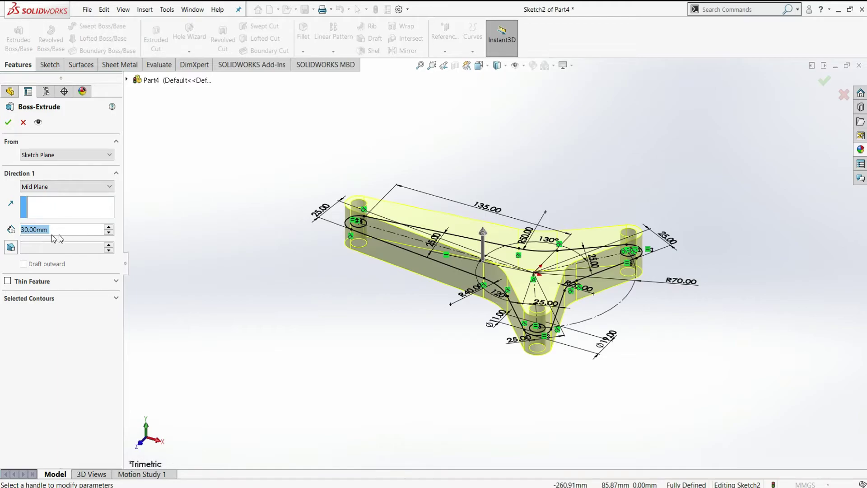
click(10, 248)
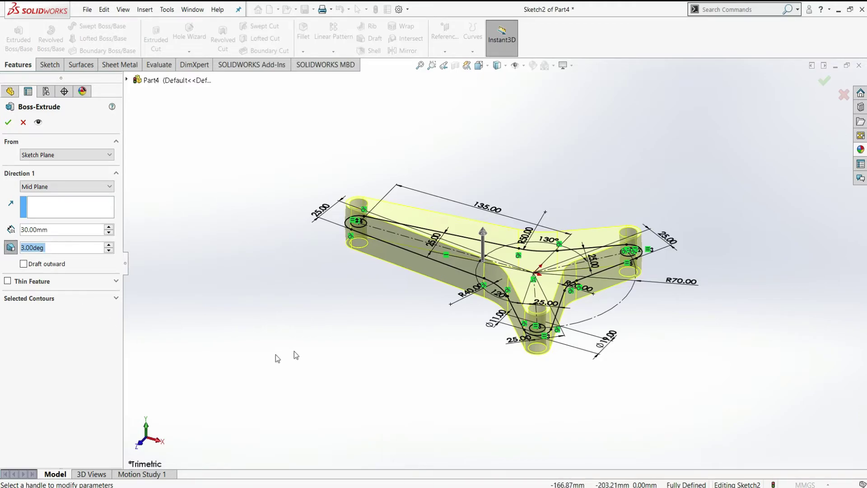
click(9, 123)
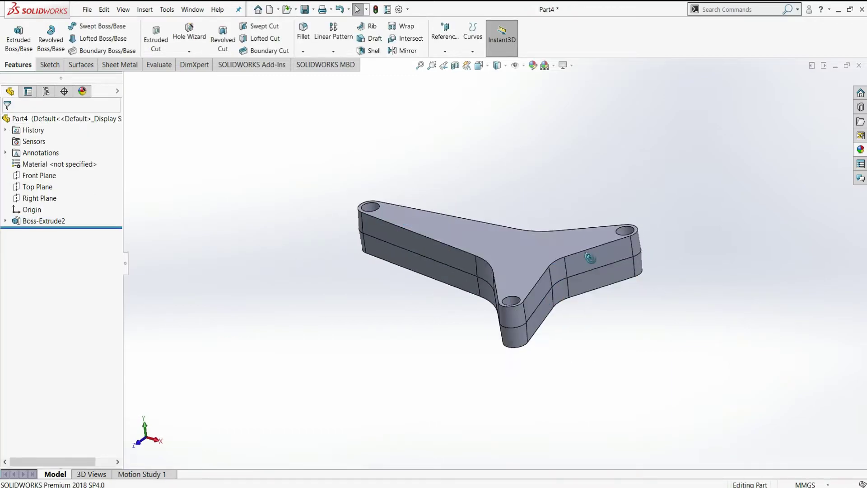
Start a sketch on the Top Plane and convert the bracket's top face outline into it.
mouse_move(590, 258)
middle_down()
mouse_move(635, 272)
mouse_move(632, 278)
mouse_move(547, 210)
mouse_move(670, 266)
middle_up()
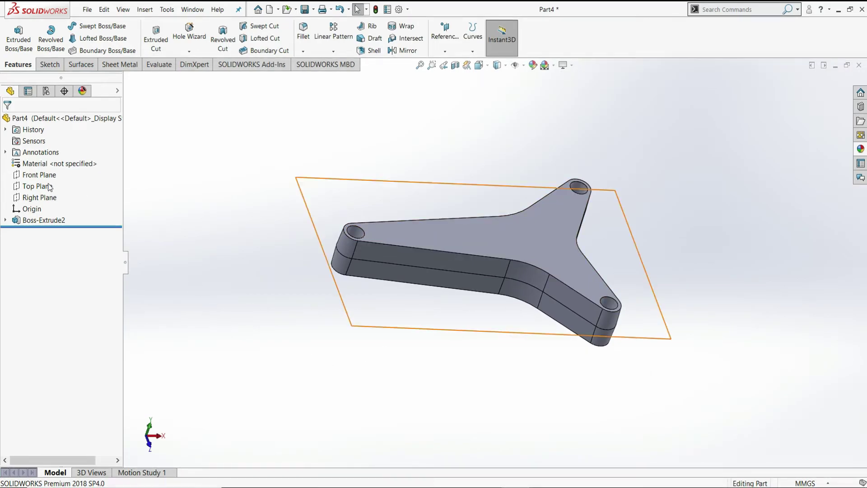
click(34, 189)
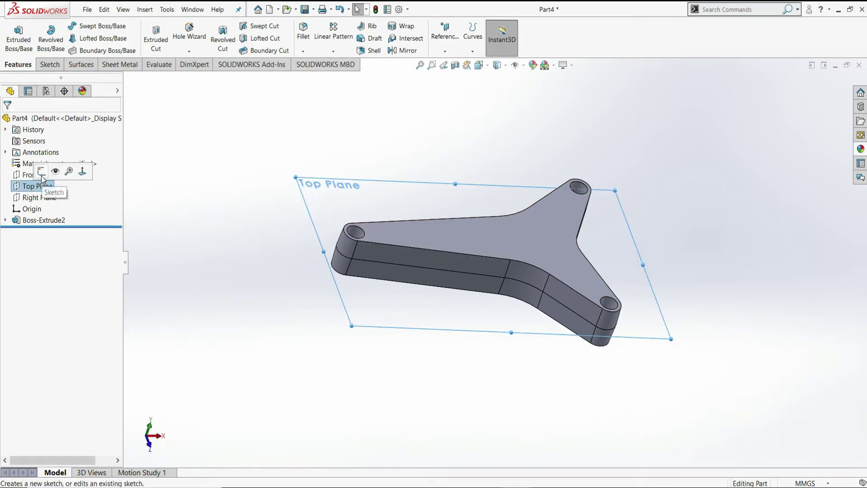
click(41, 175)
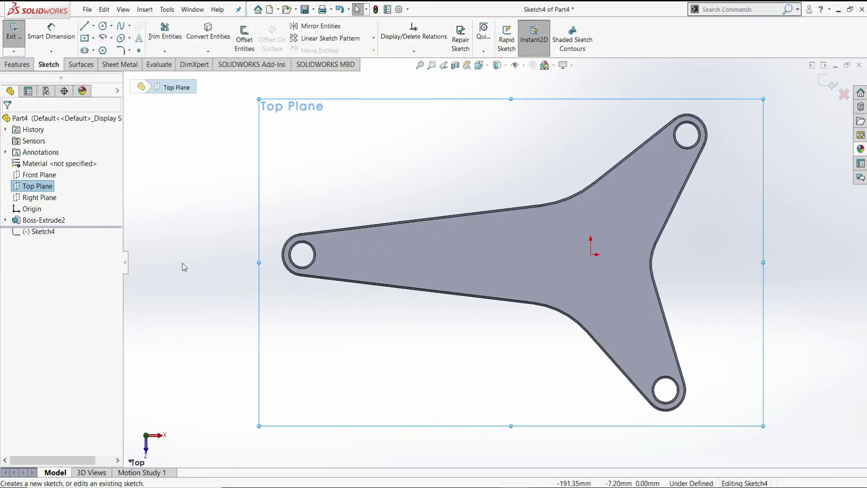
click(208, 32)
click(431, 240)
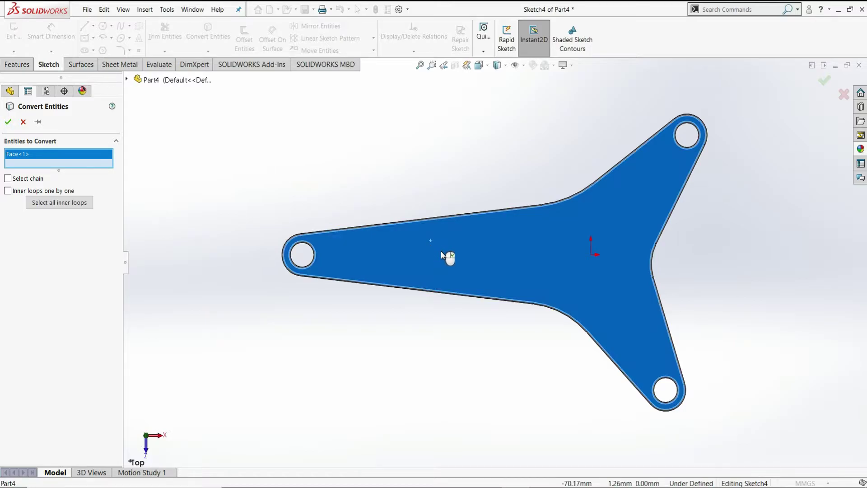
click(8, 122)
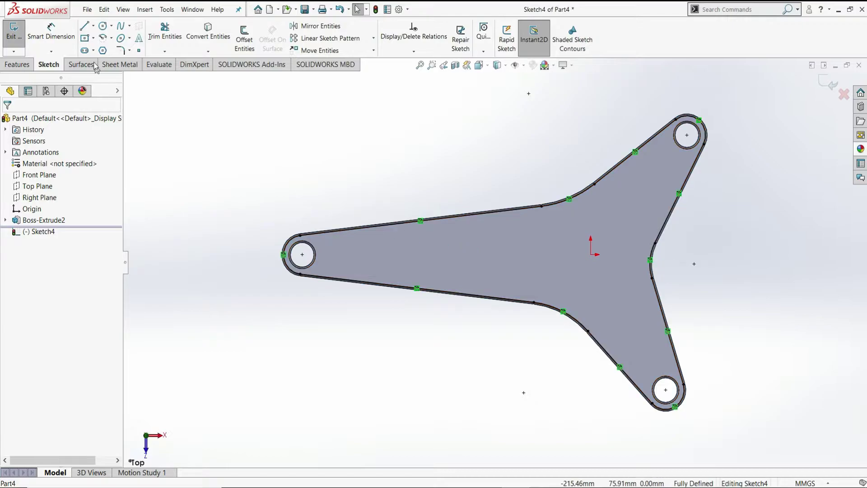
Draw two concentric circles on the origin, then view the exercise 85 drawing.
click(104, 27)
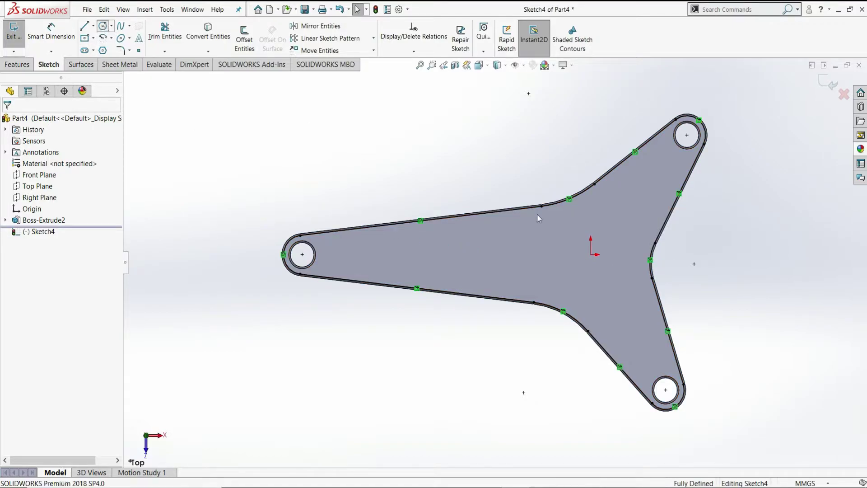
click(592, 255)
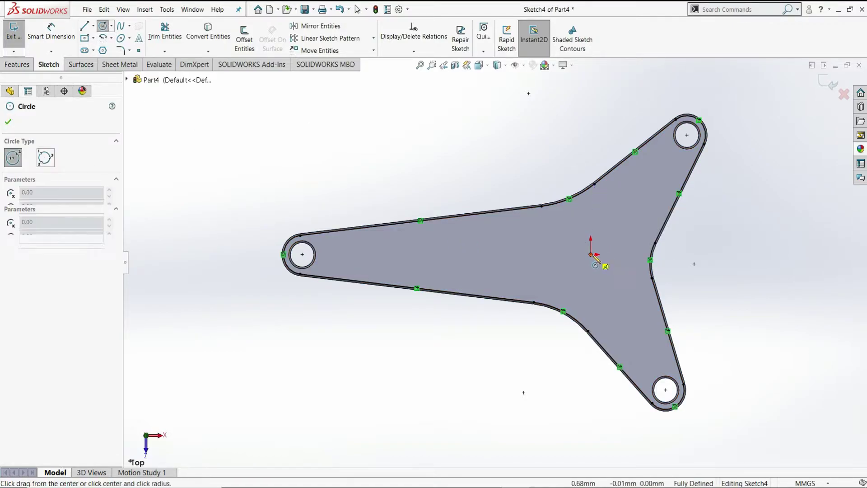
click(626, 218)
click(592, 254)
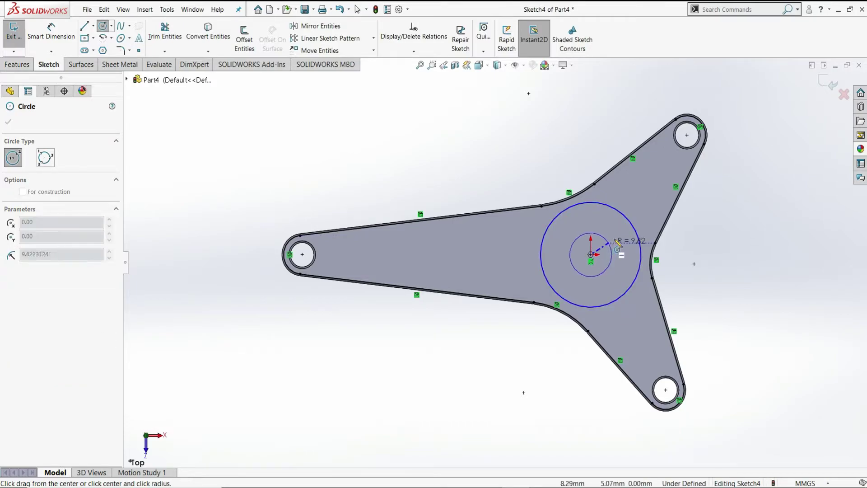
click(621, 239)
right_click(616, 202)
click(641, 246)
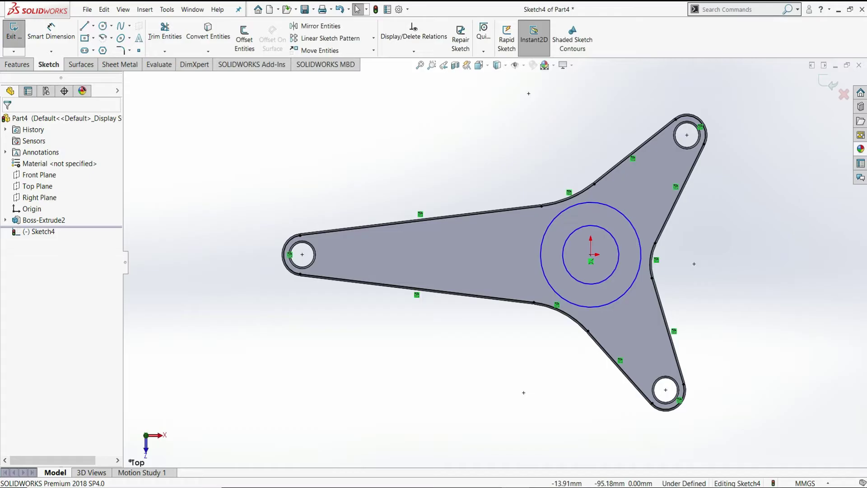
key(alt+Tab)
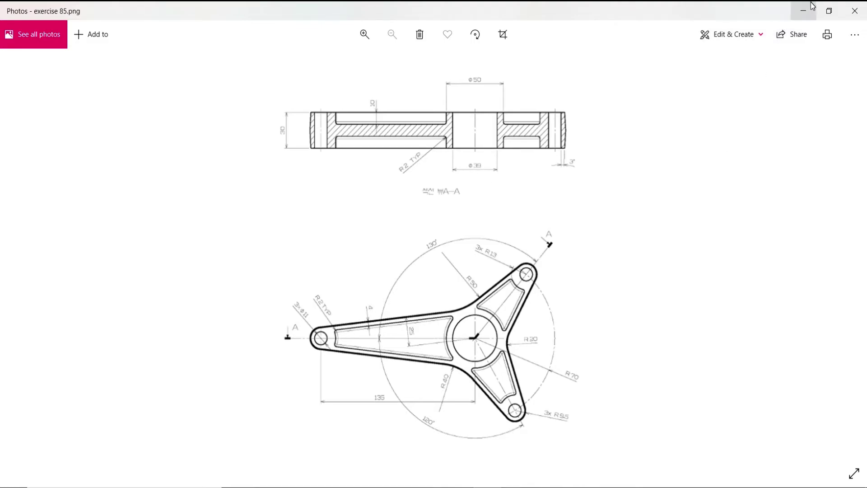
Dimension the outer centre circle to Ø50 and the inner circle to Ø39.
click(803, 13)
click(51, 29)
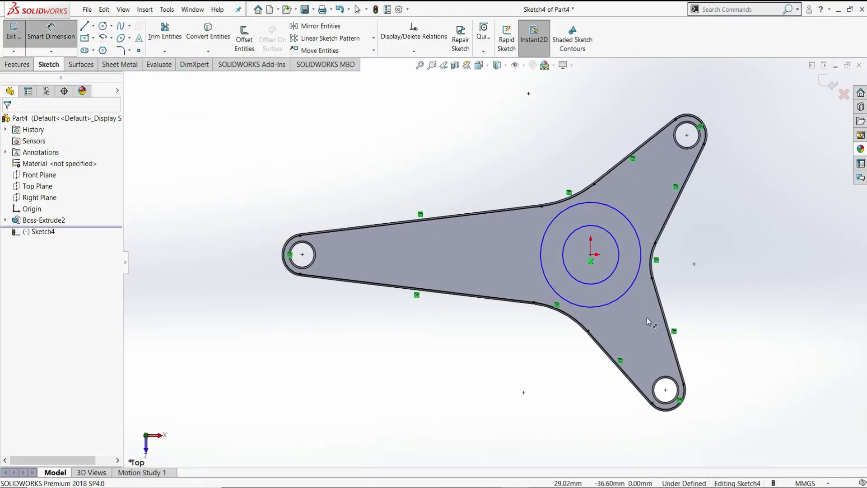
click(630, 222)
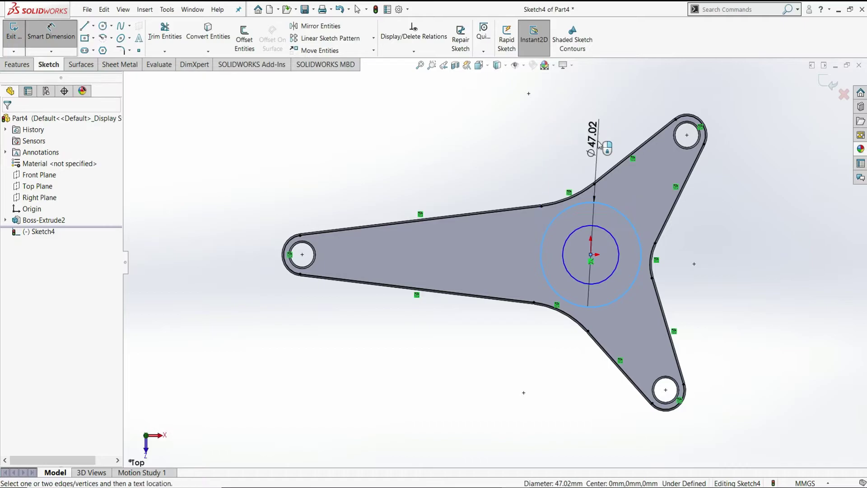
click(599, 145)
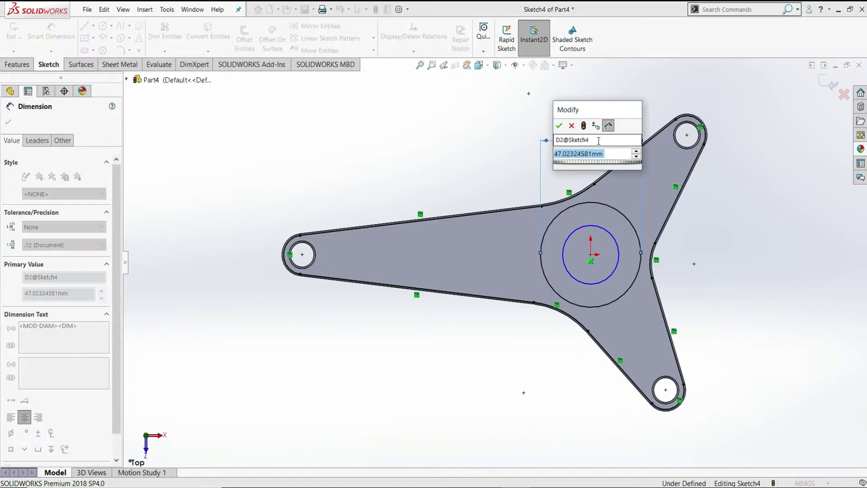
text(50)
key(Return)
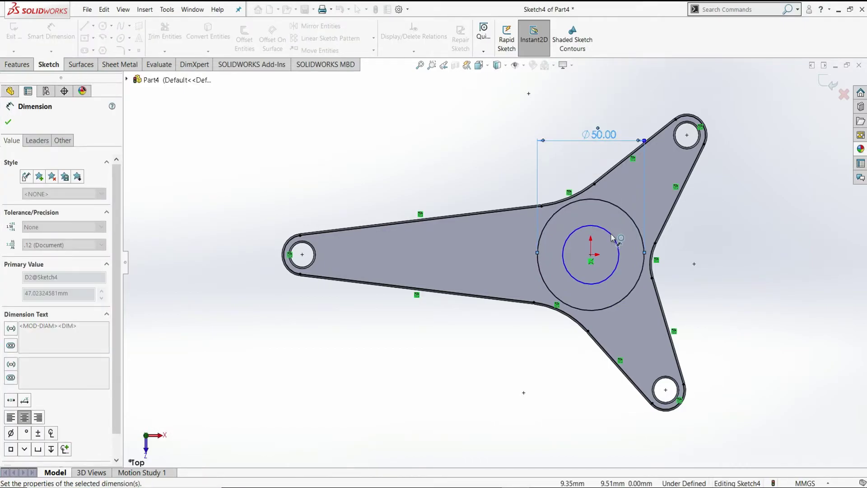
click(699, 243)
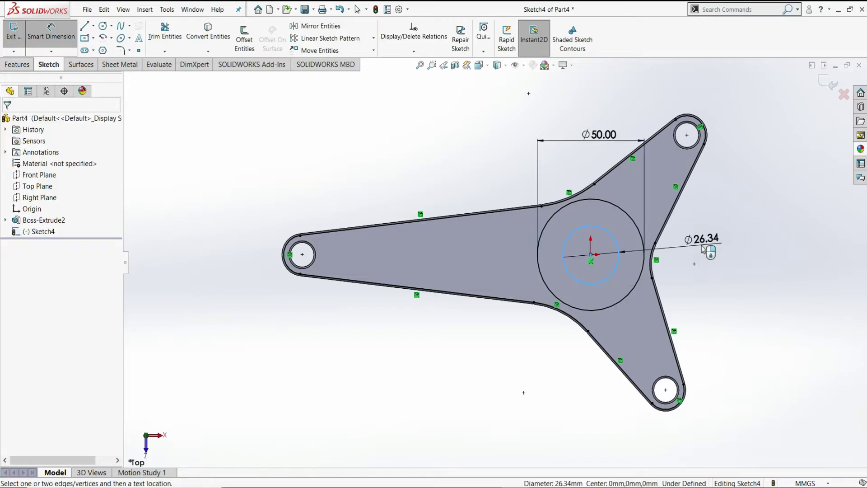
click(710, 251)
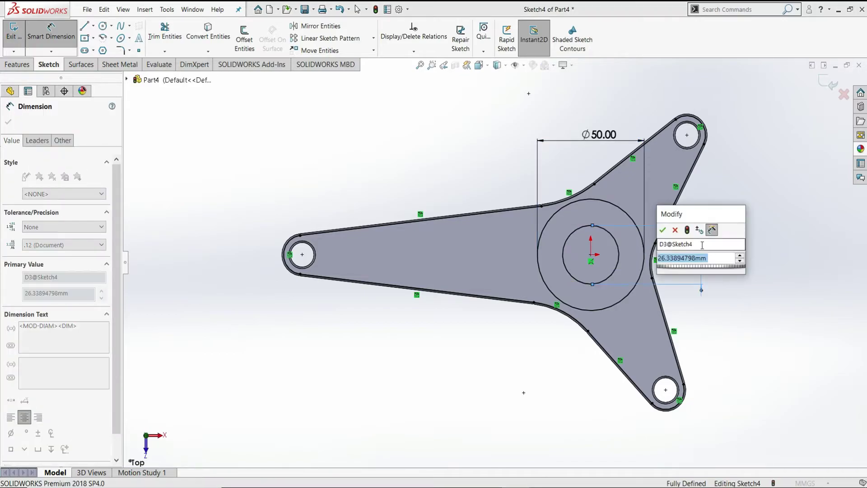
text(39)
key(Return)
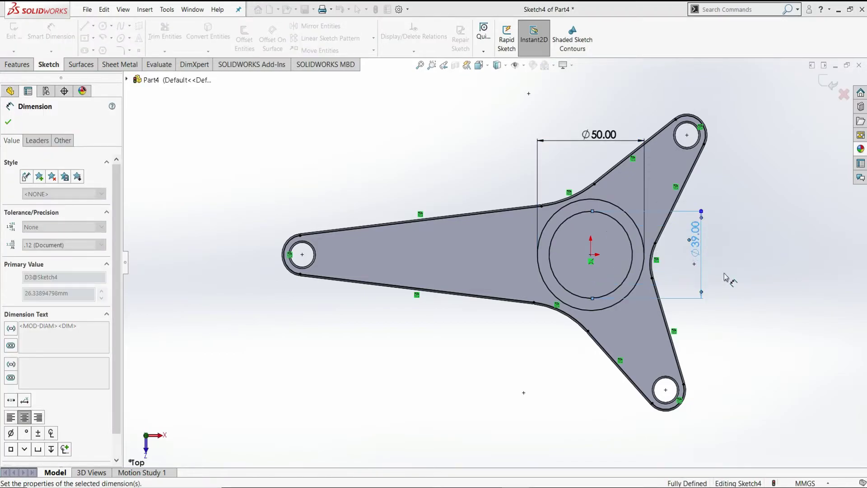
right_click(729, 254)
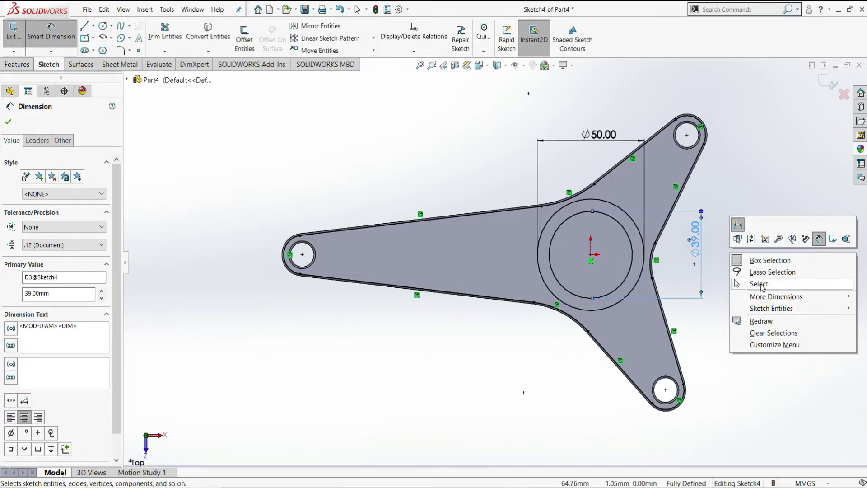
click(760, 283)
key(Escape)
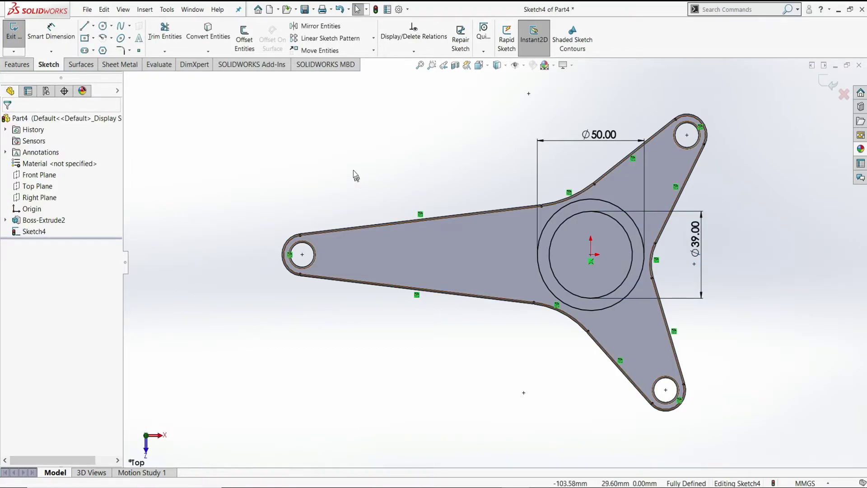
Offset the five straight edges of the upper, left and lower arms 4 mm inward.
click(248, 43)
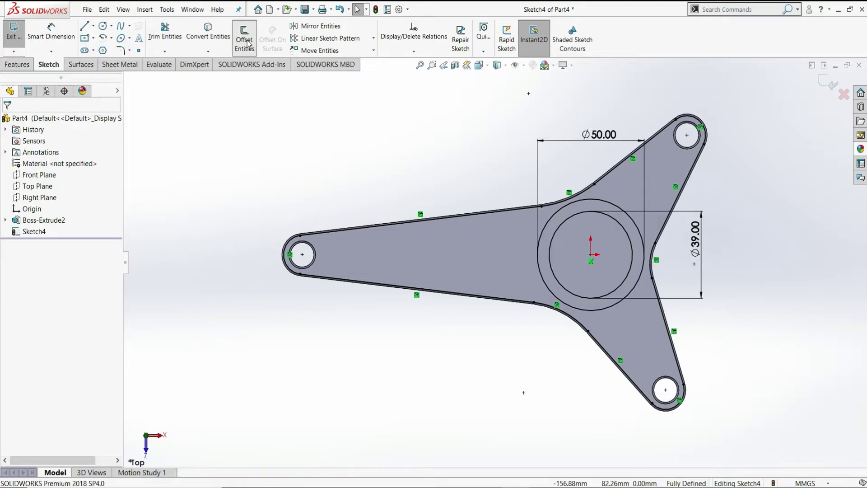
click(622, 161)
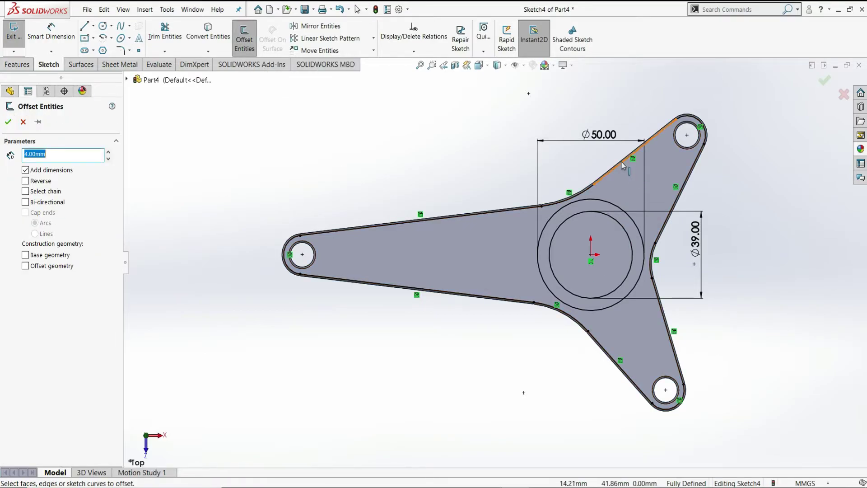
click(684, 179)
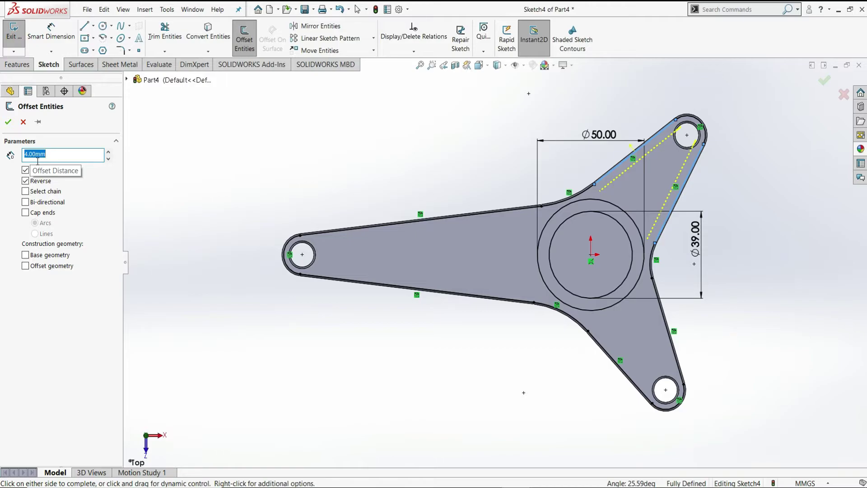
click(341, 230)
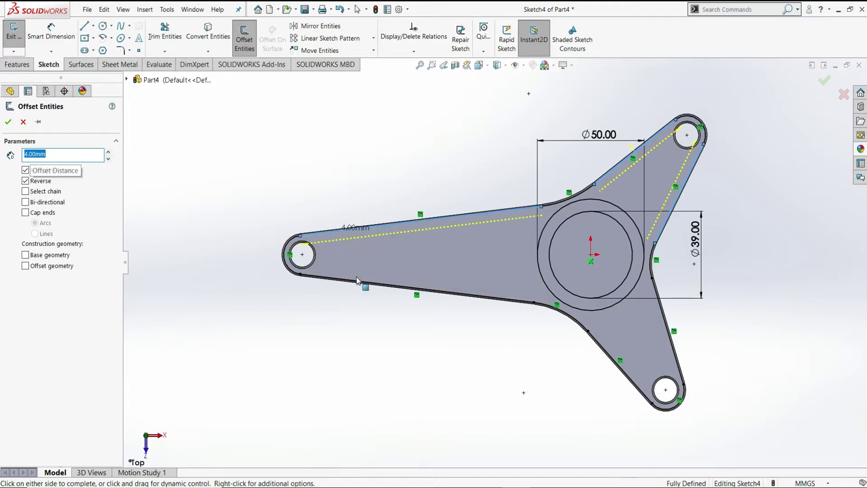
click(357, 286)
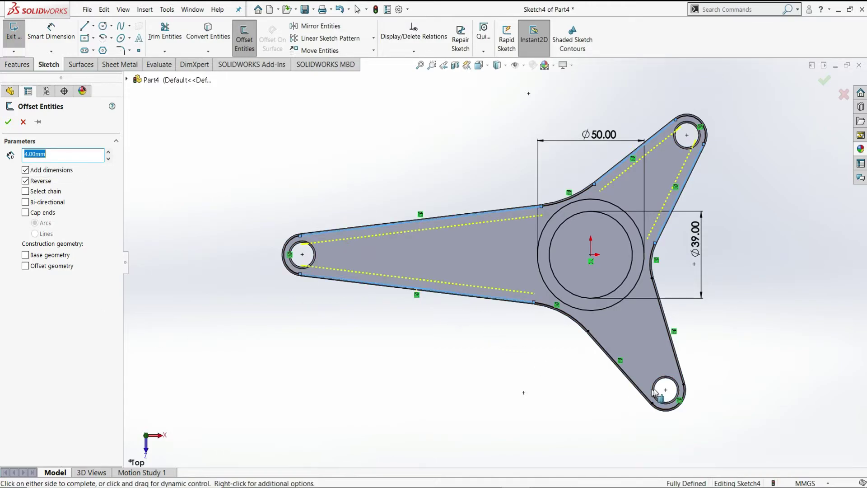
click(627, 377)
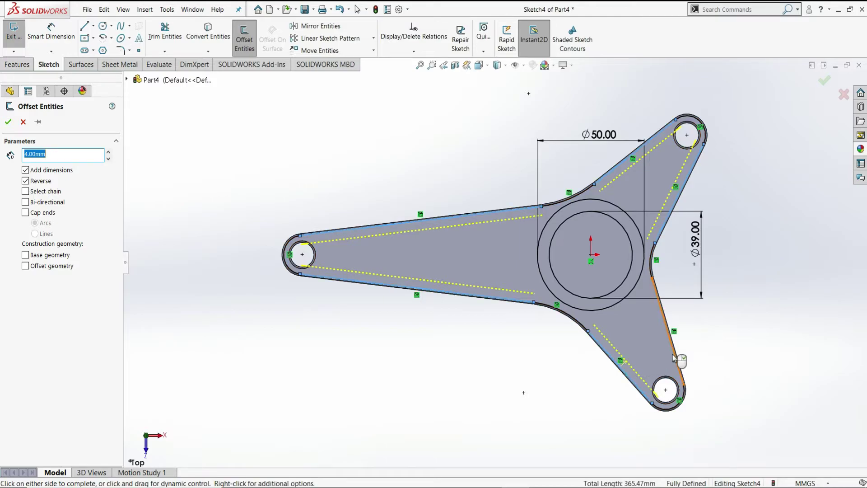
click(7, 122)
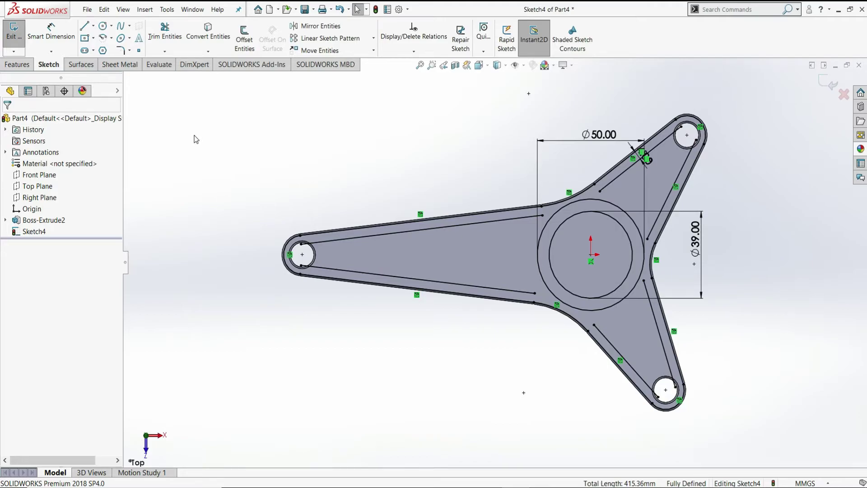
Extend the arms' inner offset lines to meet the central ring.
click(167, 52)
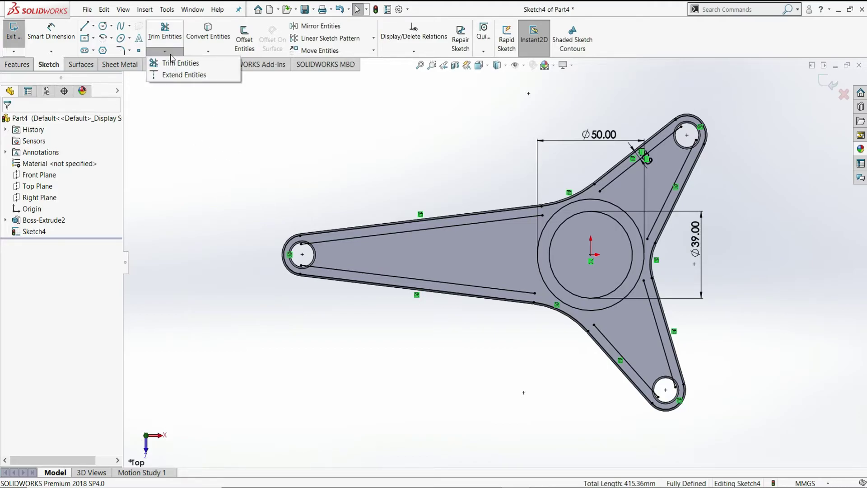
click(180, 75)
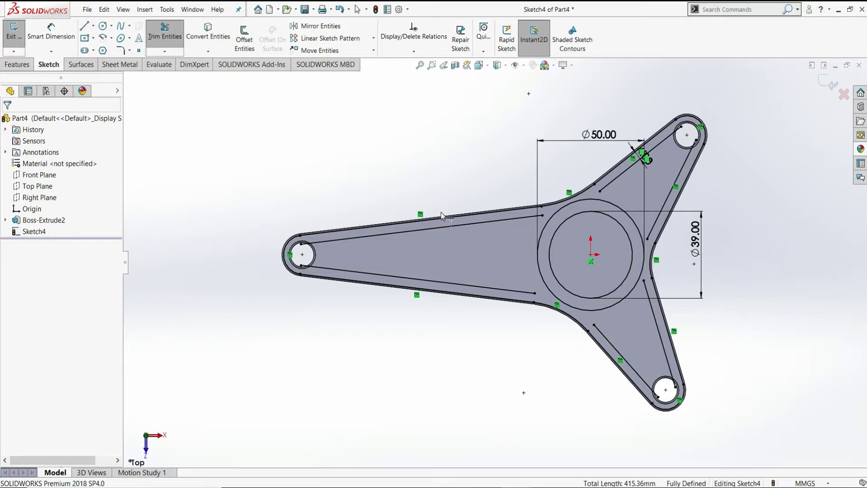
click(503, 221)
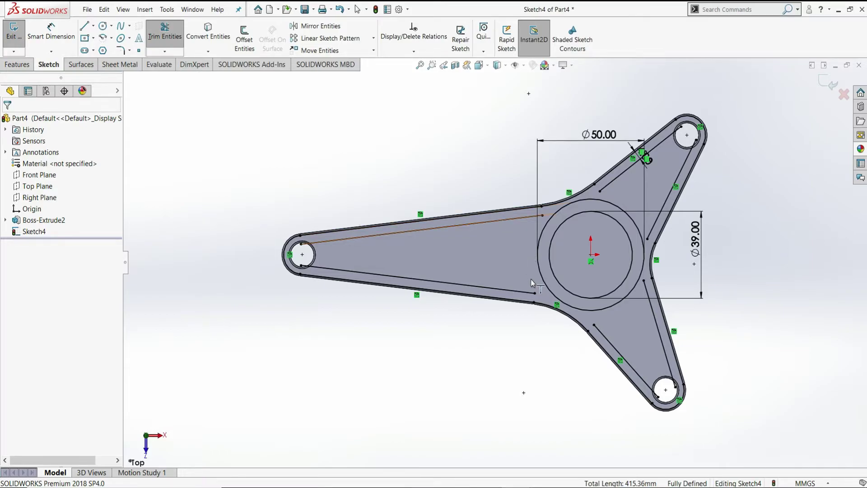
click(558, 301)
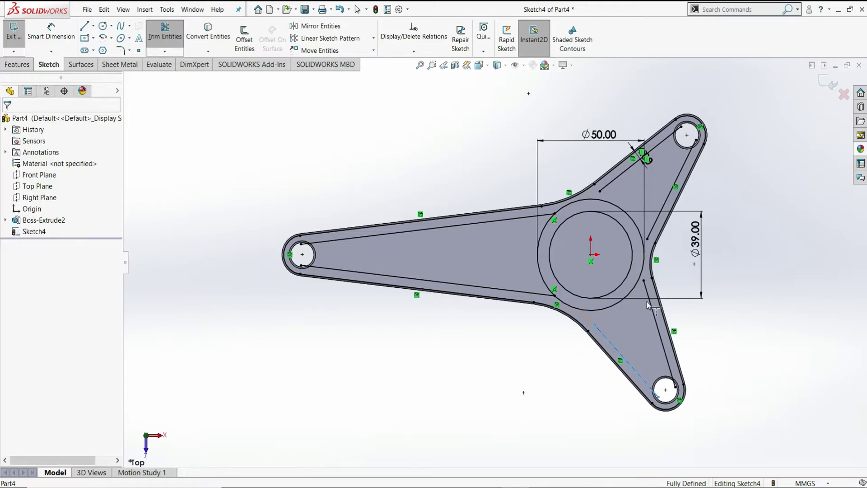
click(653, 311)
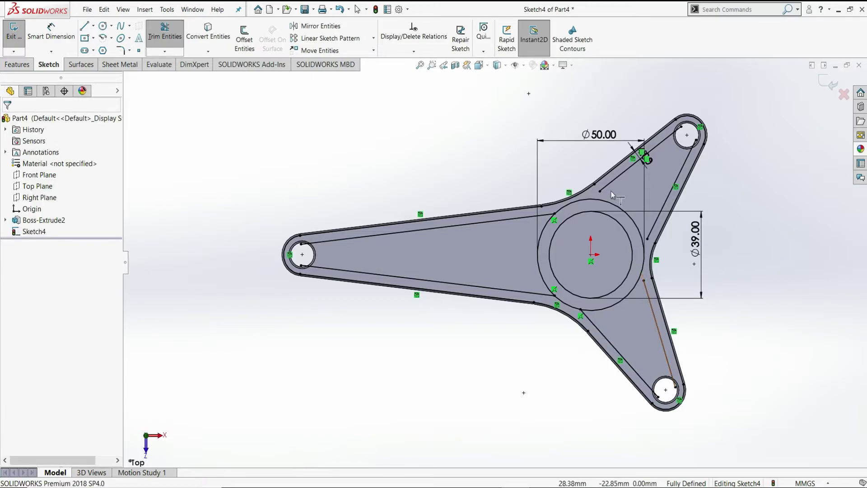
click(612, 195)
click(667, 223)
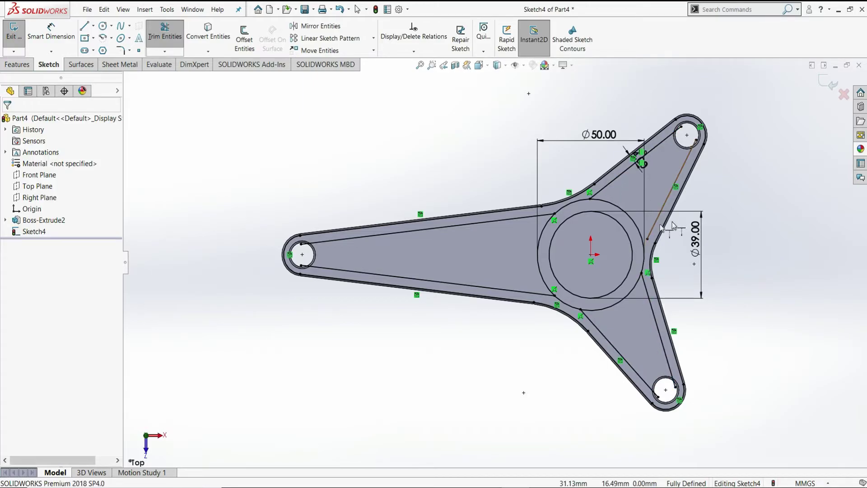
click(672, 226)
right_click(243, 143)
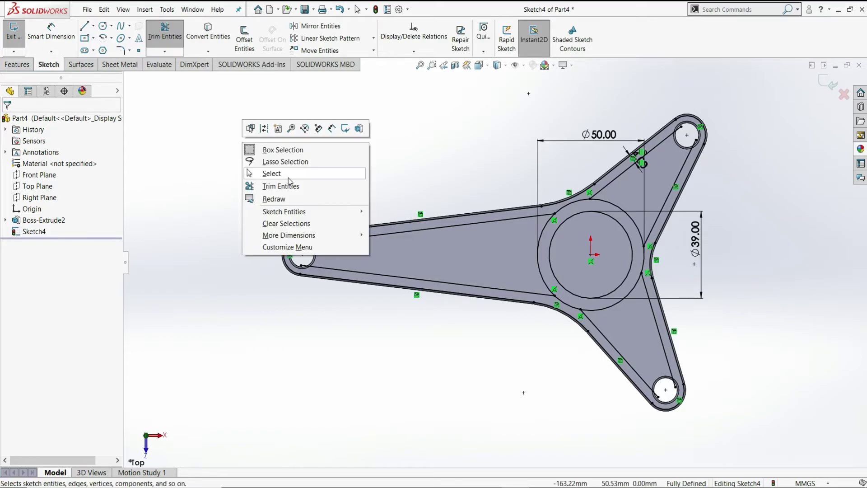
click(282, 176)
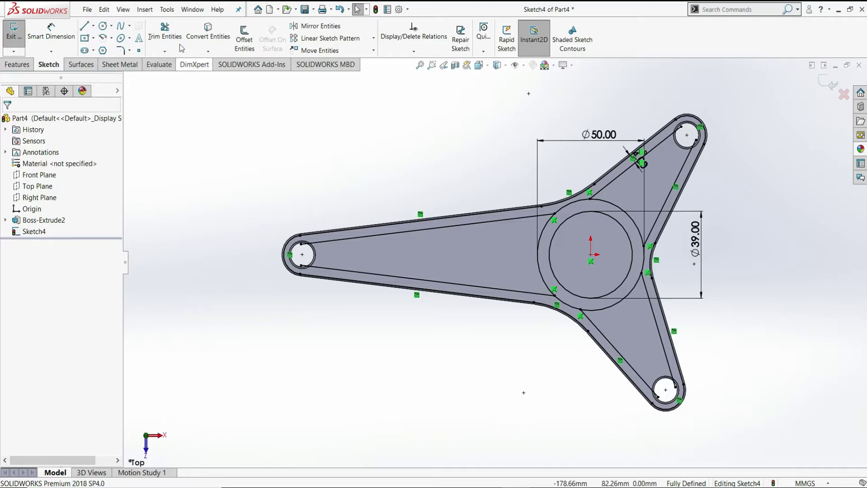
Power-trim away the outer ring arcs and the arms' outer edge lines.
click(165, 31)
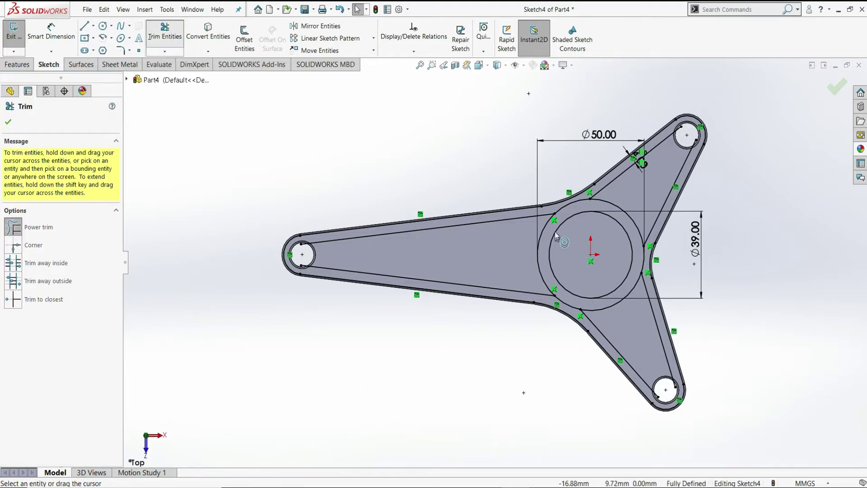
drag(570, 206, 564, 193)
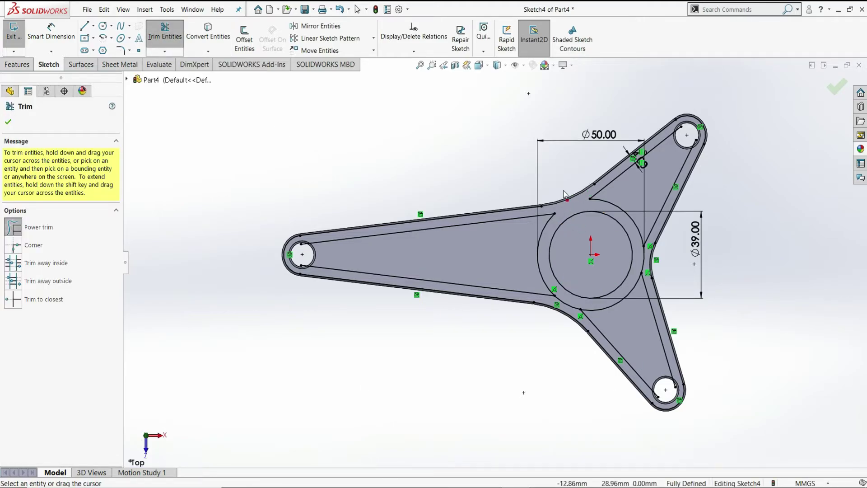
drag(573, 299, 560, 322)
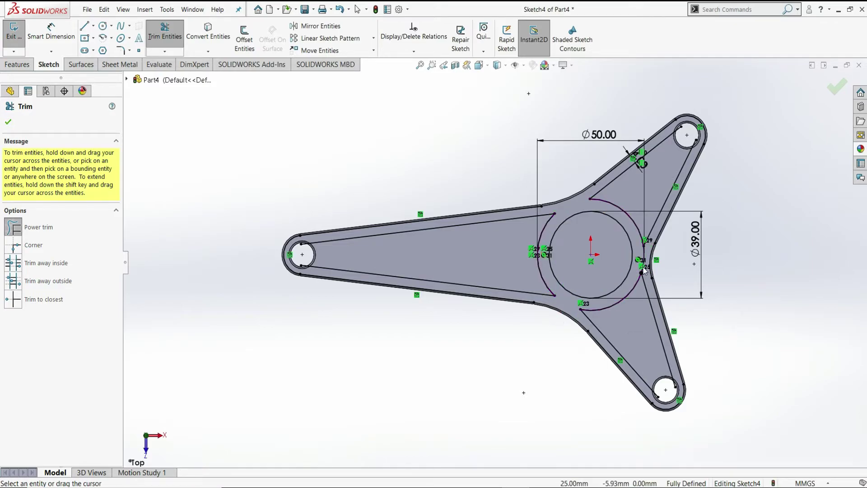
drag(638, 255, 668, 268)
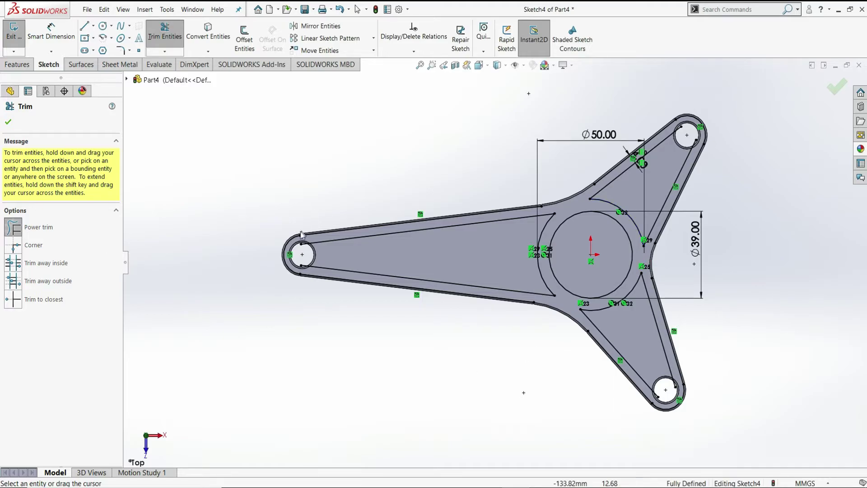
drag(319, 214, 284, 252)
mouse_move(310, 288)
mouse_down()
mouse_move(322, 280)
mouse_move(526, 344)
mouse_up()
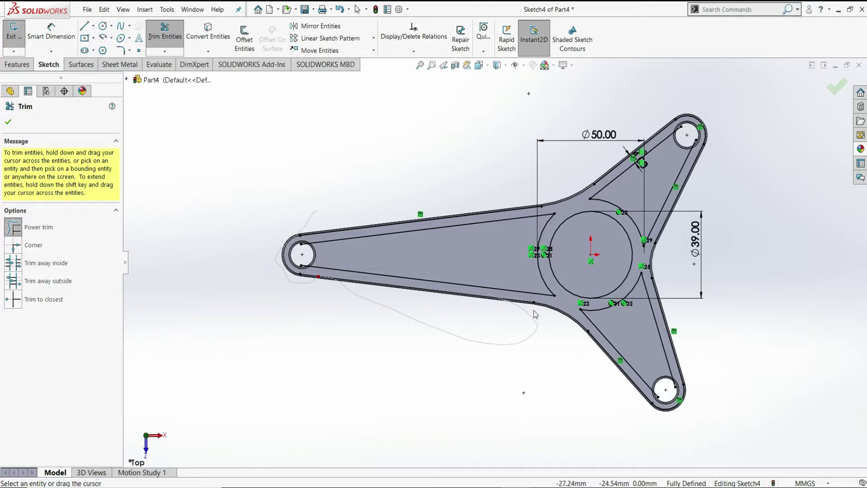
drag(535, 314, 561, 312)
mouse_move(605, 365)
mouse_down()
mouse_move(637, 398)
mouse_move(685, 396)
mouse_move(663, 230)
mouse_move(688, 192)
mouse_move(341, 226)
mouse_up()
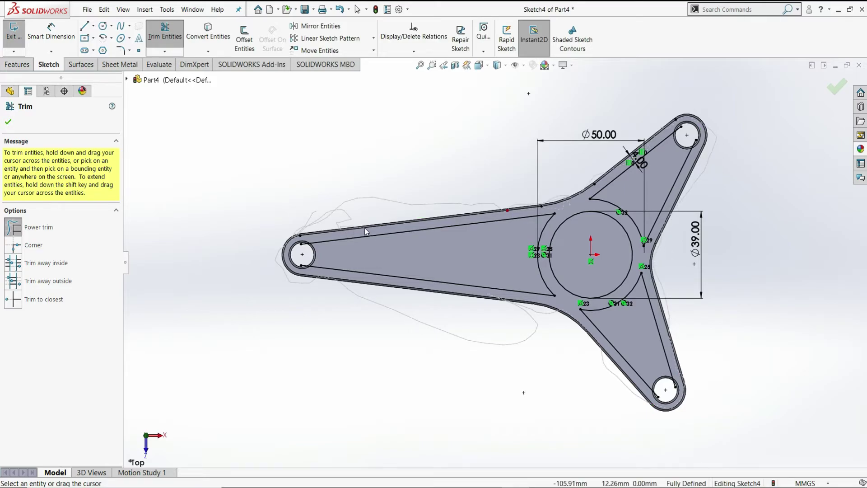
drag(378, 229, 378, 228)
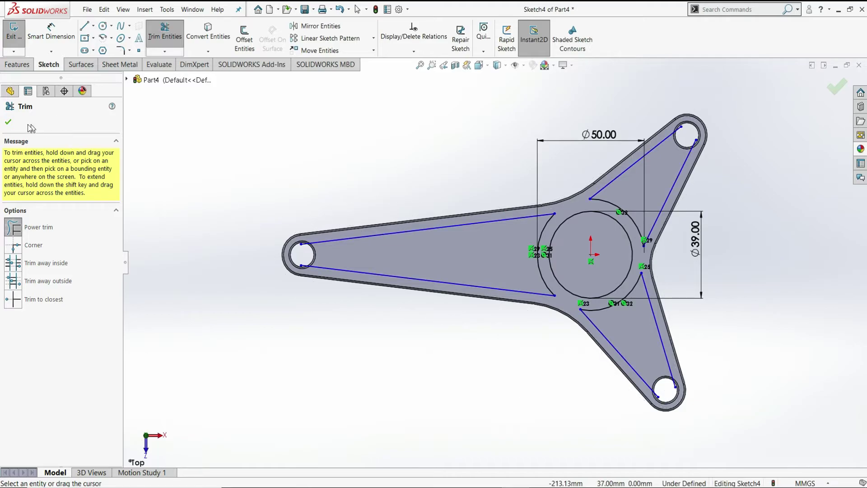
Close Trim, review the exercise 85.png reference in Photos, then minimize Photos.
click(9, 122)
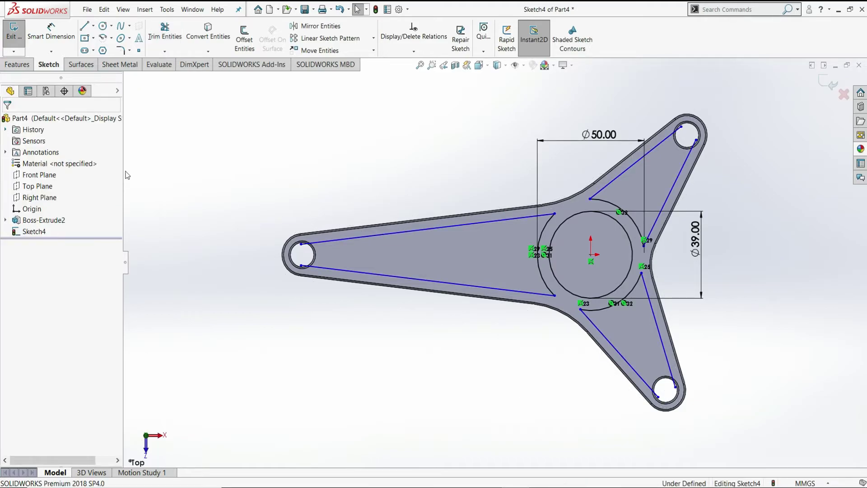
key(alt+Tab)
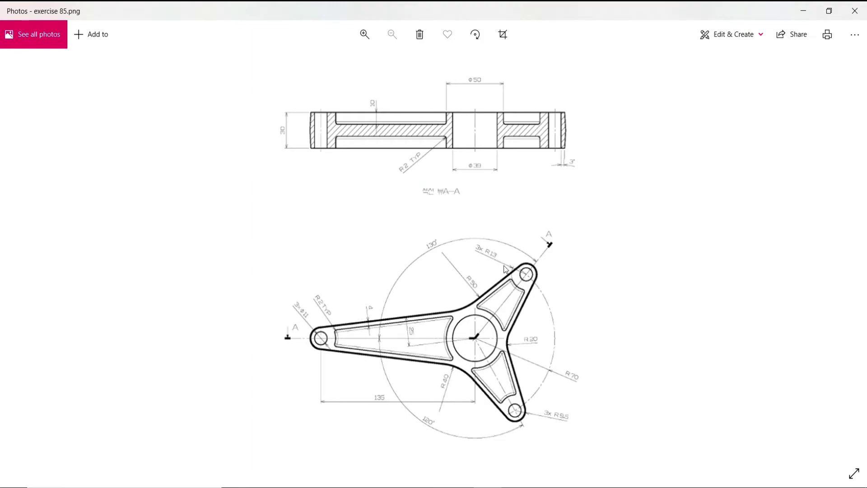
click(803, 11)
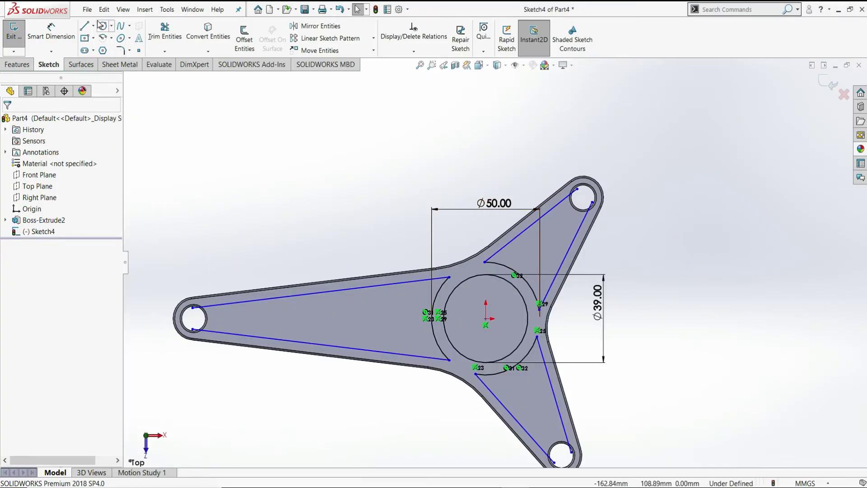
Draw a circle centred on each of the left, upper-right and bottom end holes.
click(103, 27)
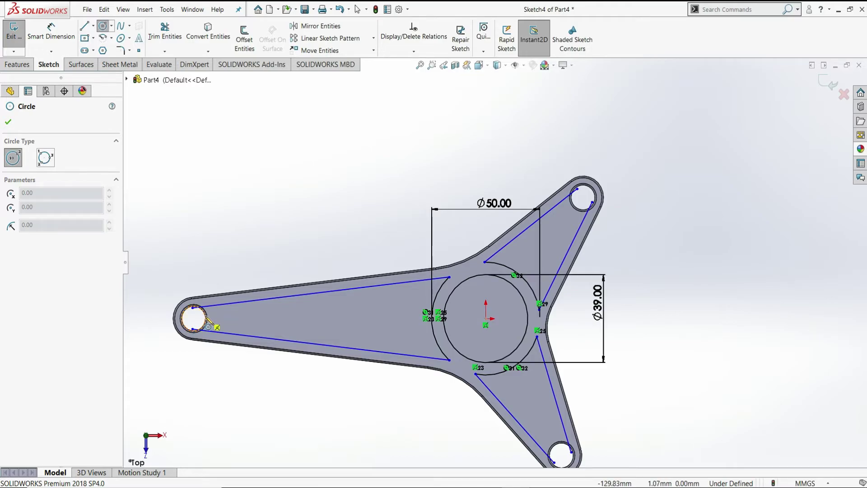
click(194, 318)
click(193, 318)
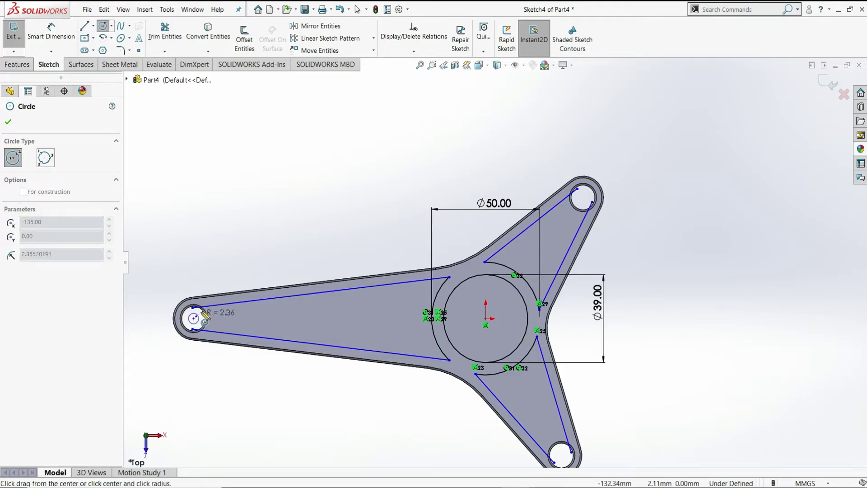
click(223, 319)
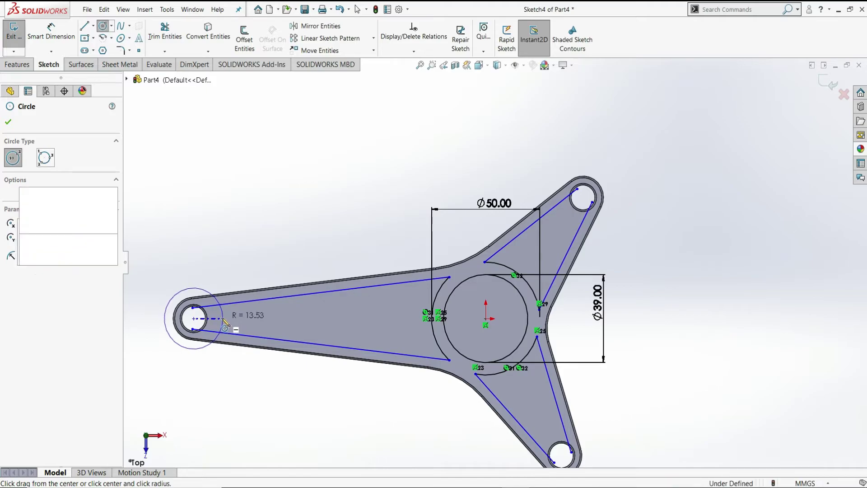
click(583, 197)
click(607, 185)
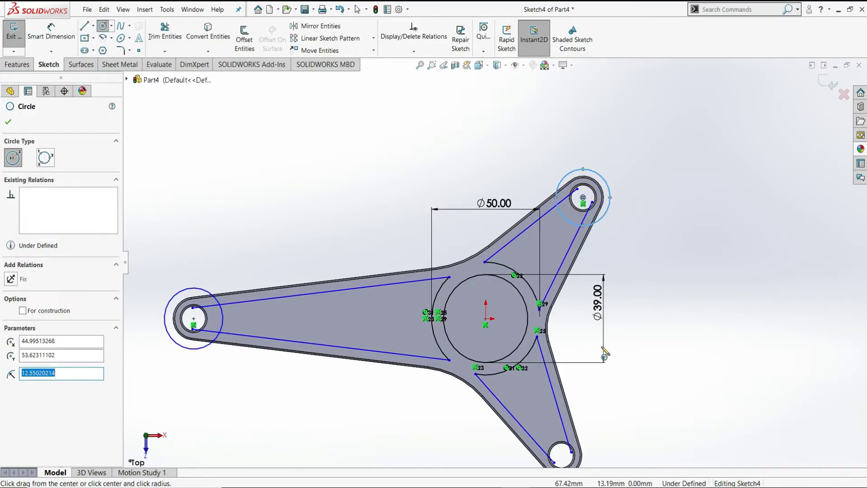
click(561, 455)
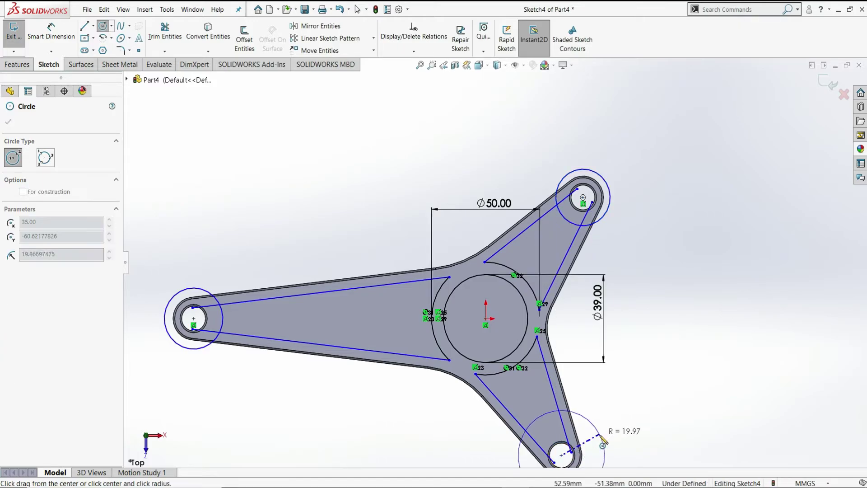
click(601, 442)
right_click(646, 392)
click(647, 393)
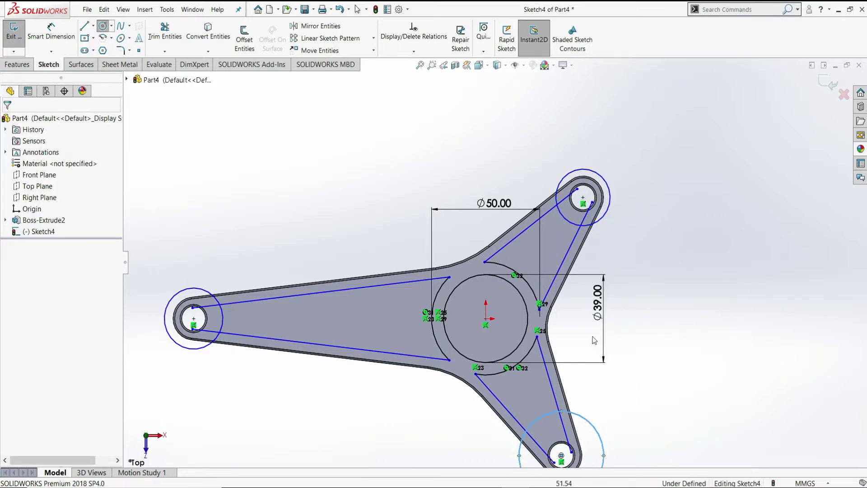
key(f)
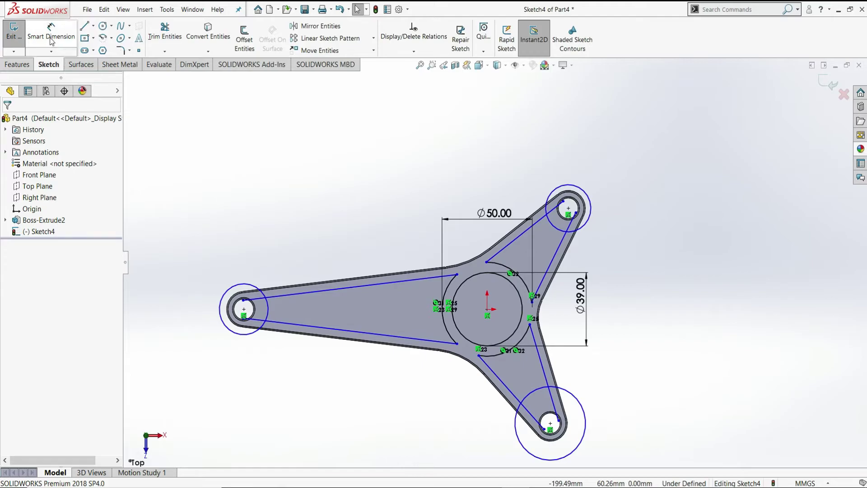
Dimension the left end circle to Ø26.
click(51, 32)
click(221, 303)
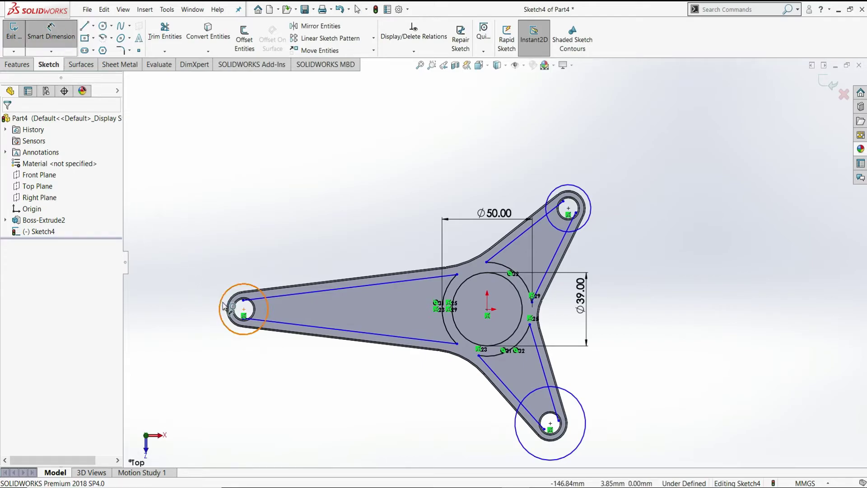
click(205, 267)
text(26)
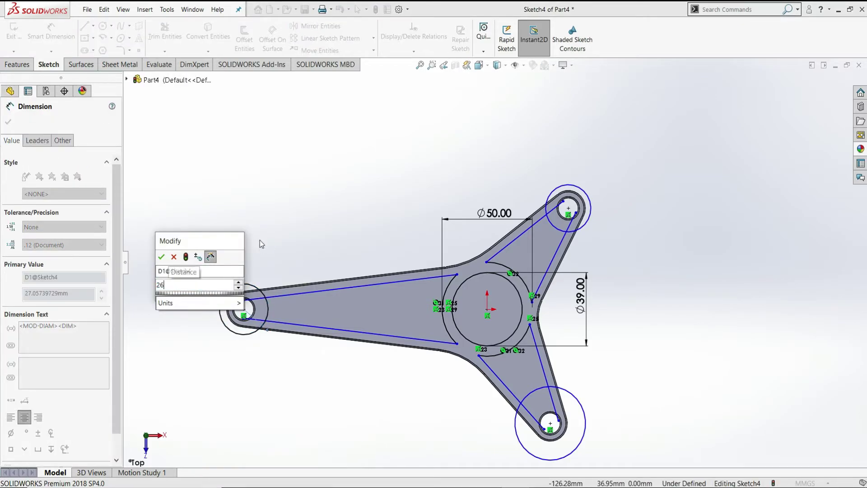
key(Return)
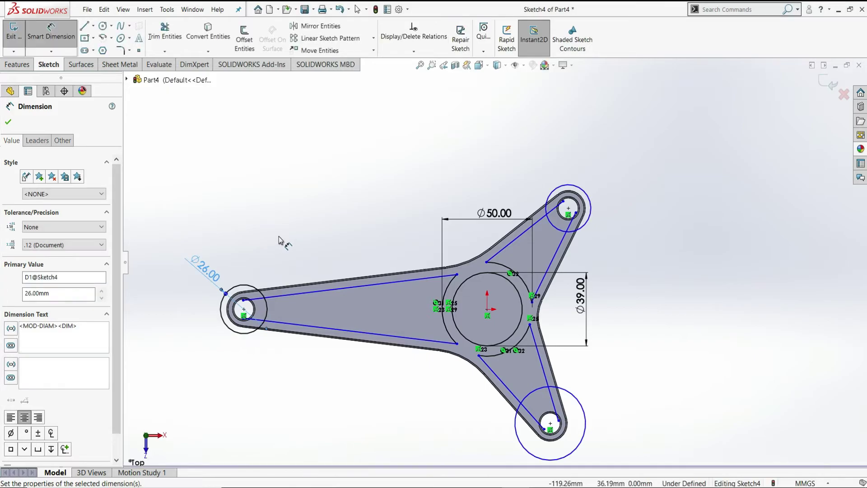
right_click(286, 234)
click(308, 268)
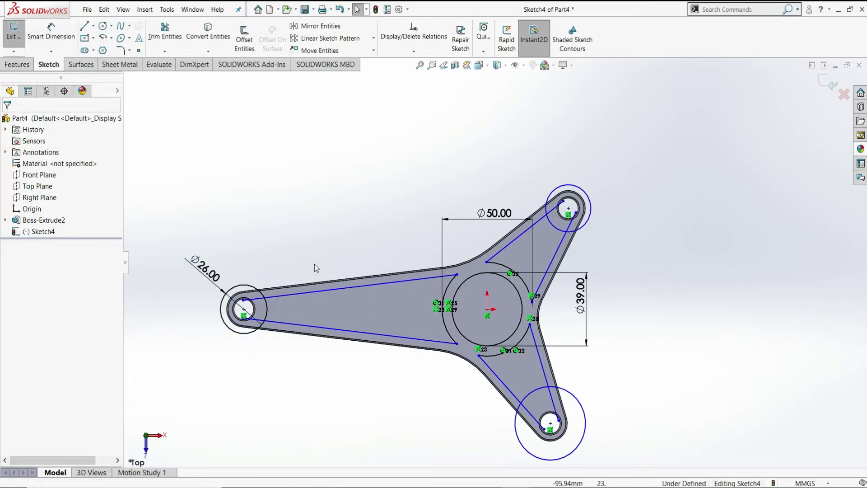
Add an Equal relation across the three end circles.
click(297, 295)
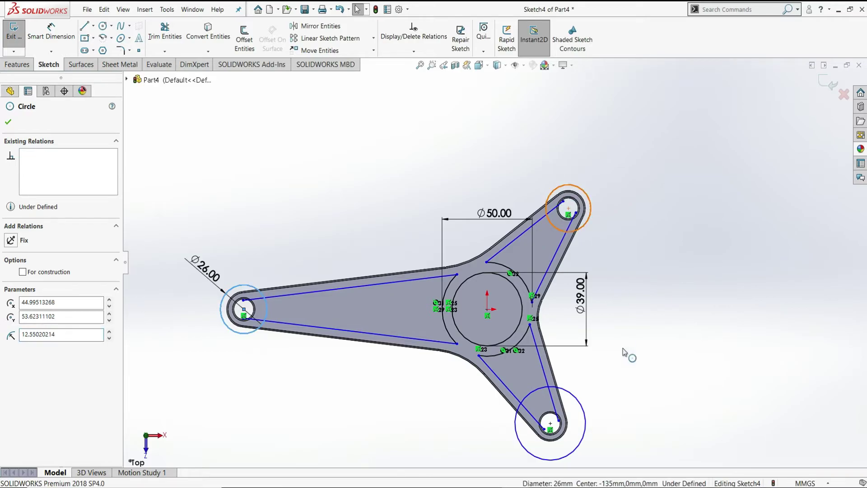
ctrl+click(595, 418)
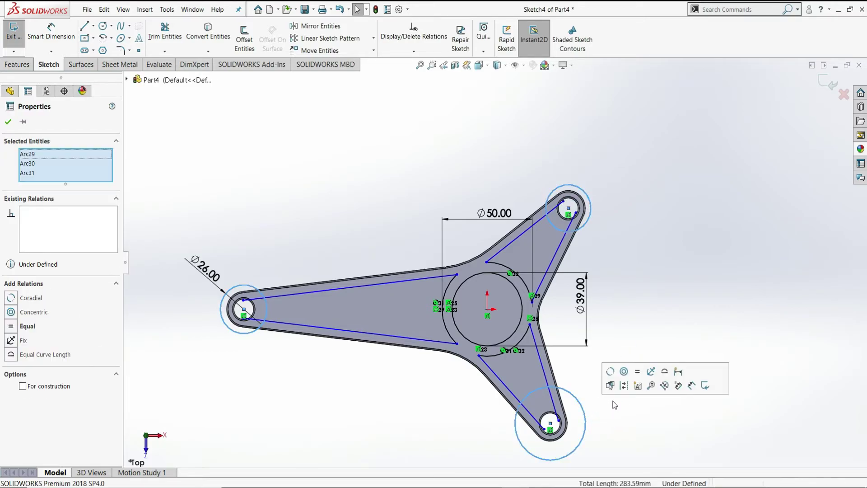
click(16, 331)
click(168, 150)
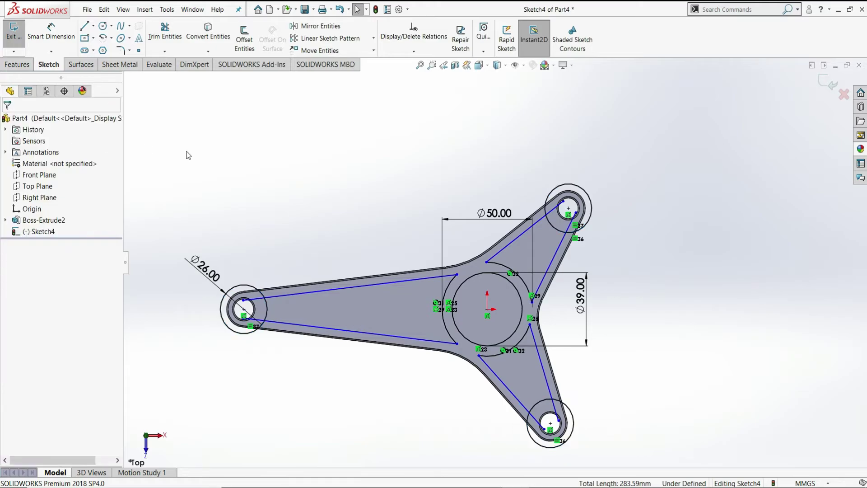
Trim the left, bottom and top-right end circles and line ends into pocket outlines.
click(164, 31)
drag(252, 254, 260, 381)
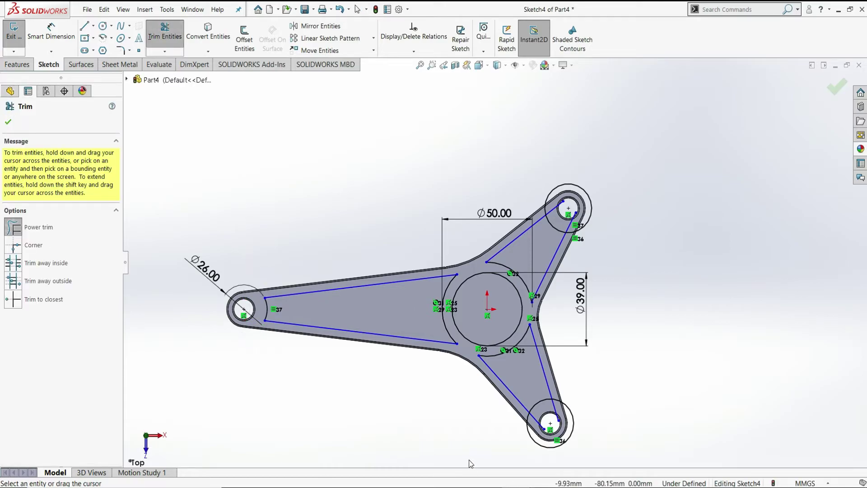
drag(509, 445, 578, 406)
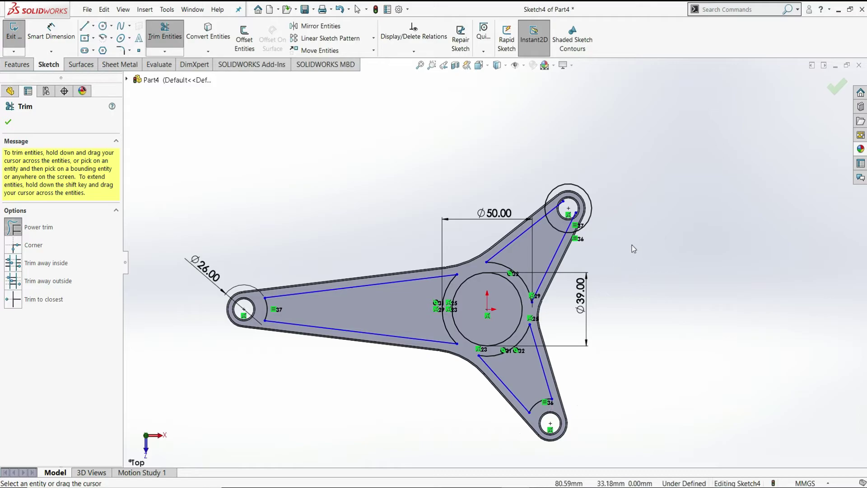
drag(576, 221, 560, 199)
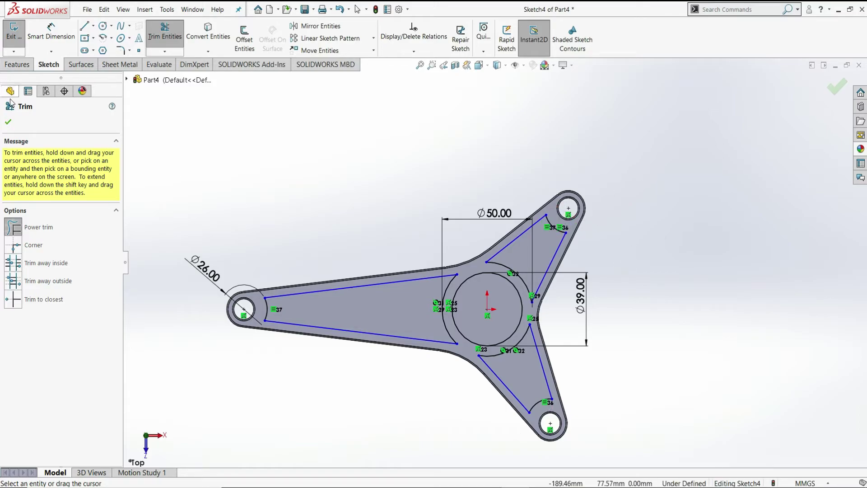
click(9, 122)
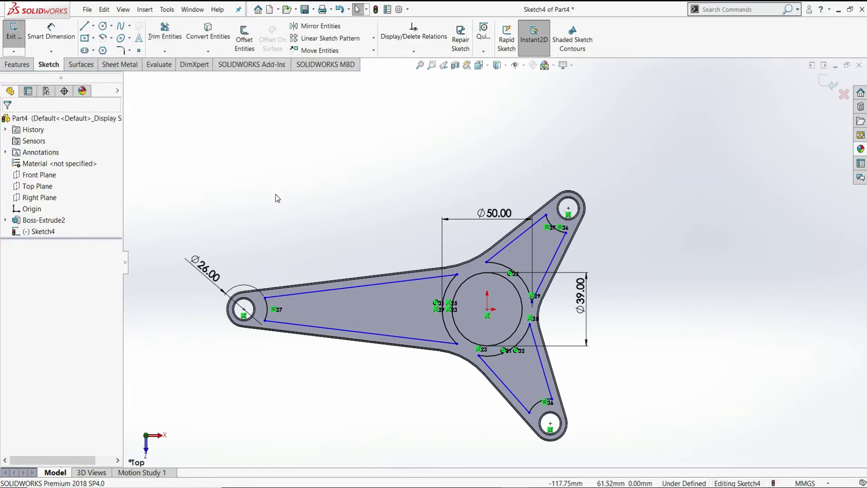
Fully define Sketch4 with automatically calculated dimensions.
click(413, 51)
click(416, 87)
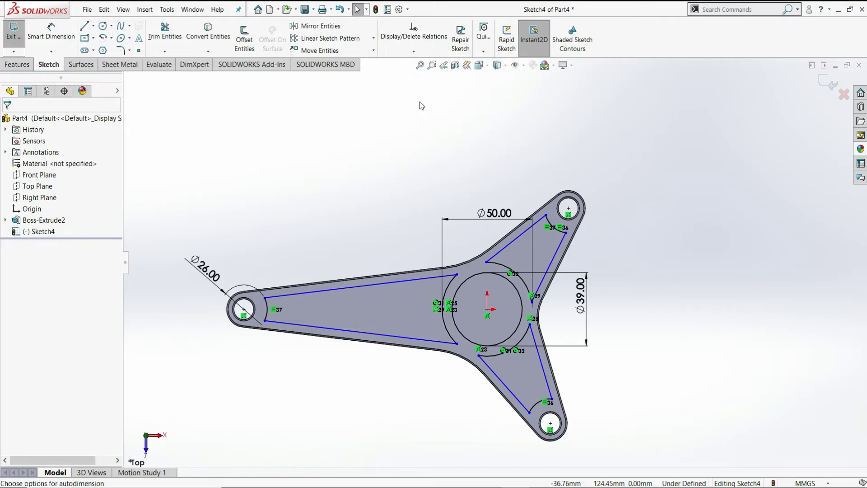
click(59, 182)
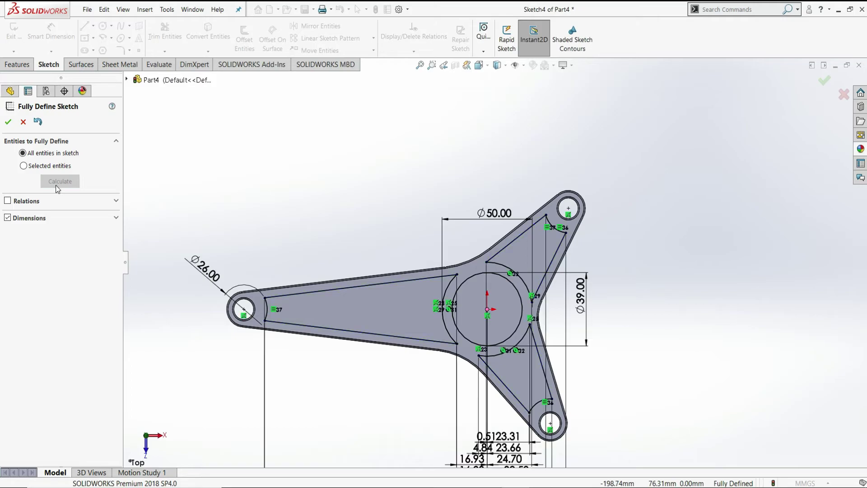
click(13, 125)
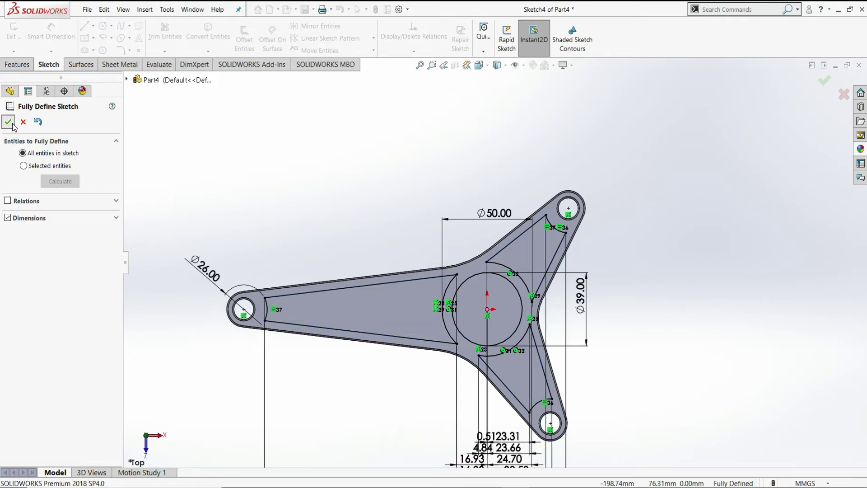
click(18, 66)
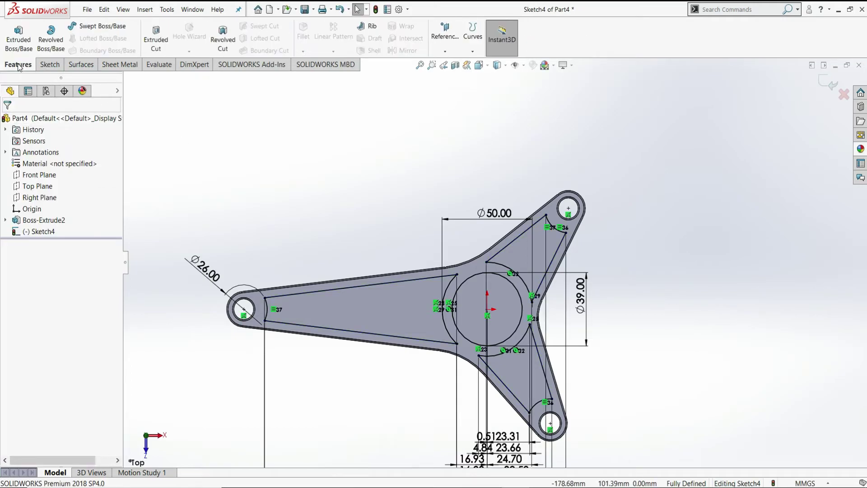
Set up a reversed Cut-Extrude starting at a 5 mm offset and going Through All.
click(155, 46)
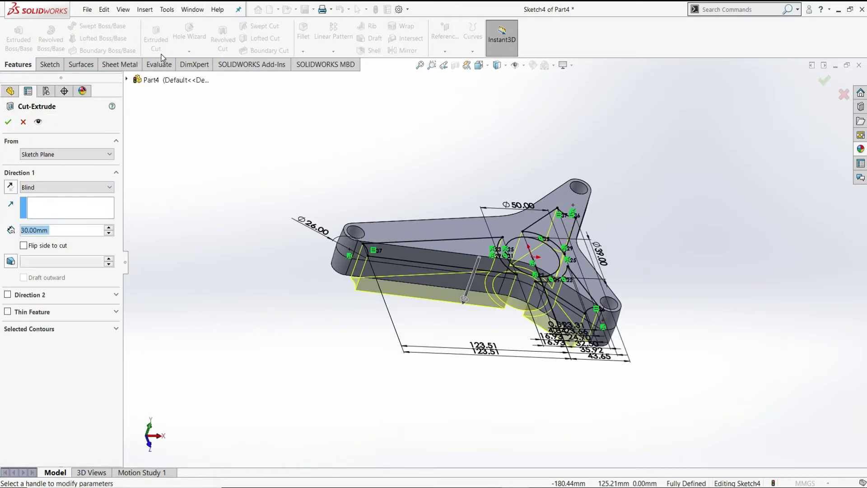
mouse_move(10, 186)
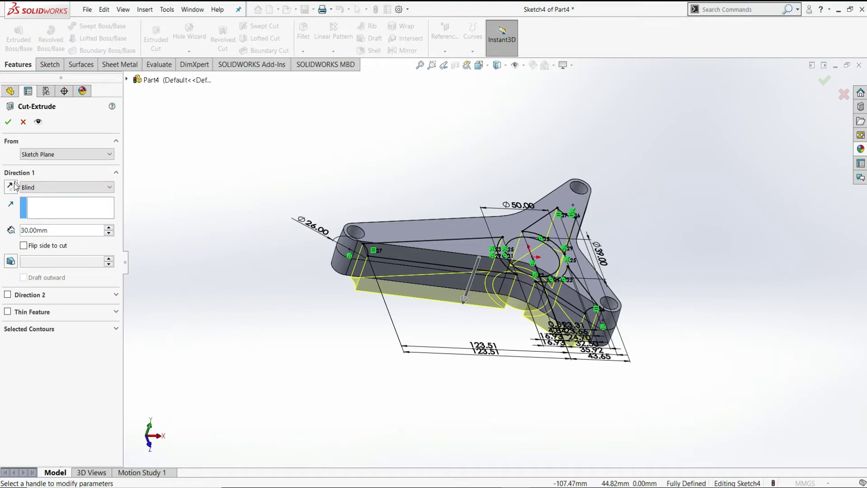
click(10, 186)
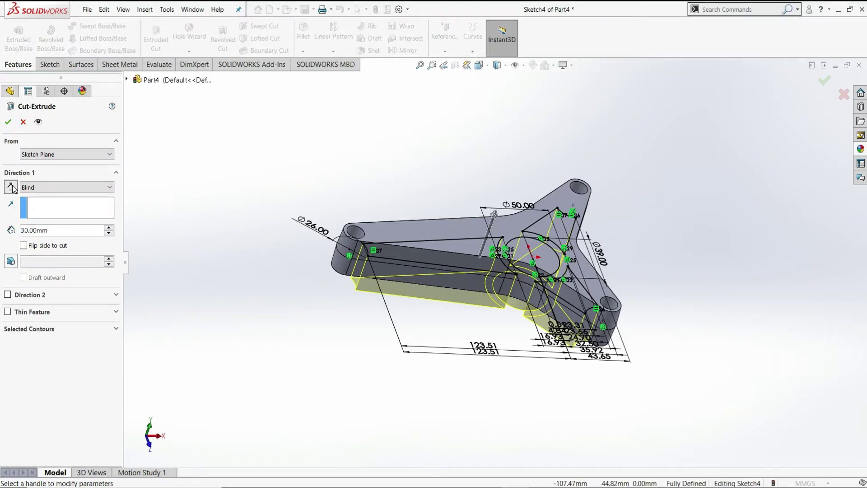
click(51, 155)
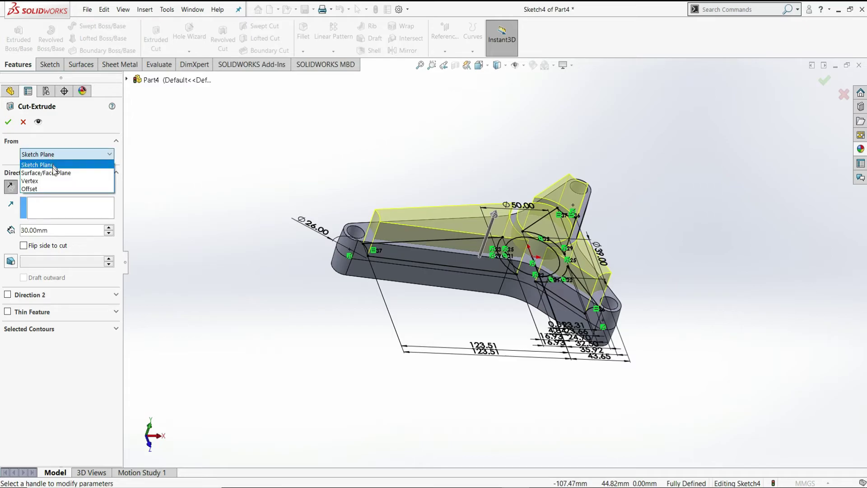
click(38, 190)
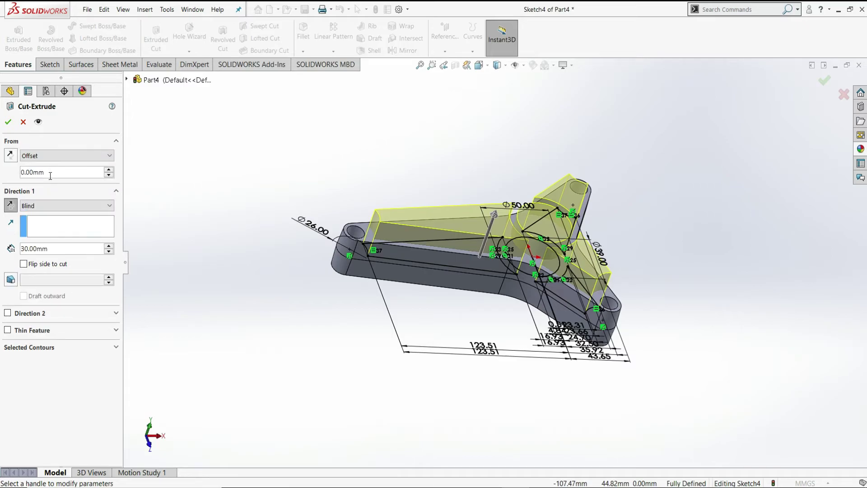
drag(50, 176, 11, 176)
text(5)
key(Return)
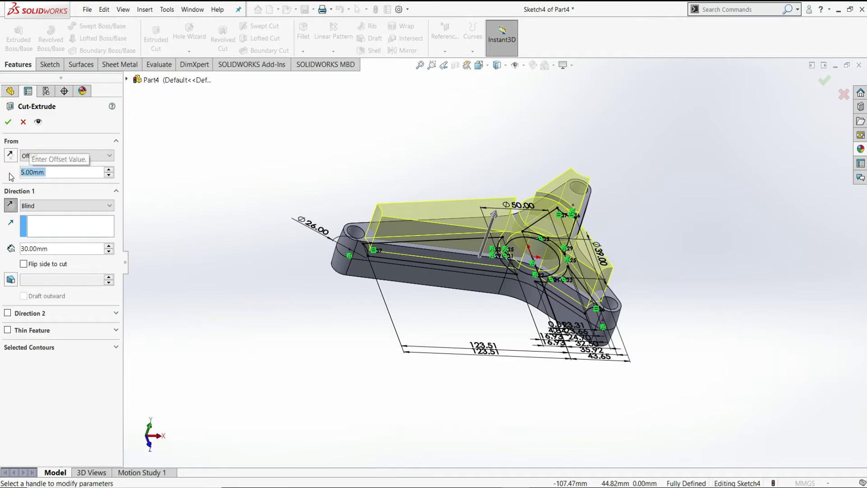
click(50, 209)
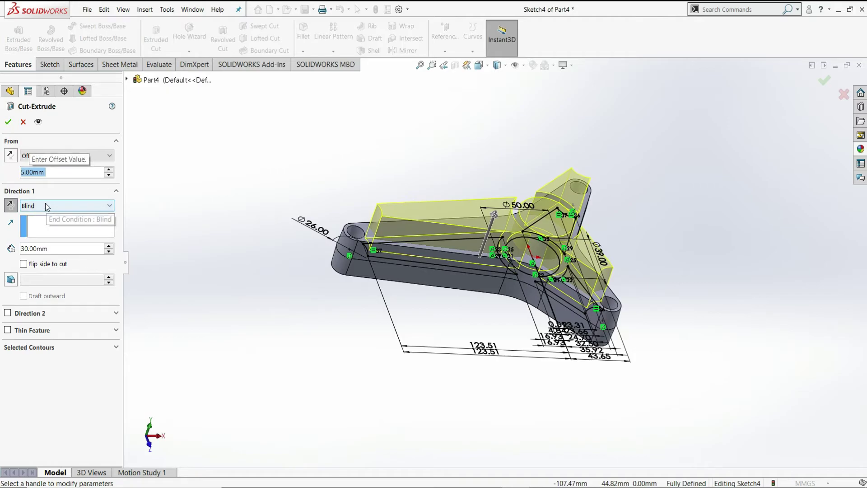
click(51, 224)
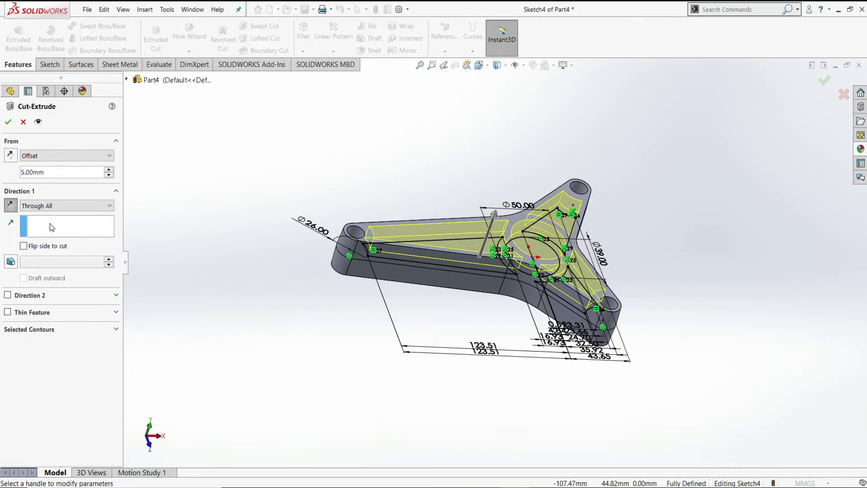
Choose the left, lower-right and upper arm regions as contours and apply the cut.
click(62, 332)
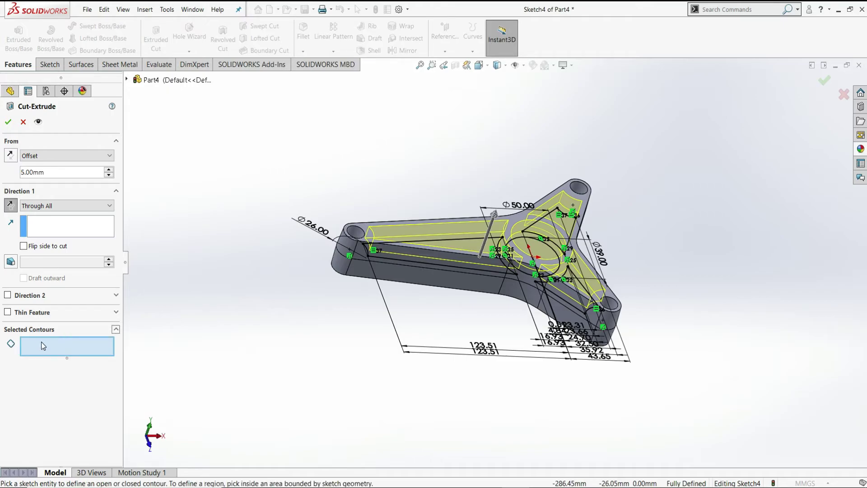
middle_drag(641, 270, 643, 285)
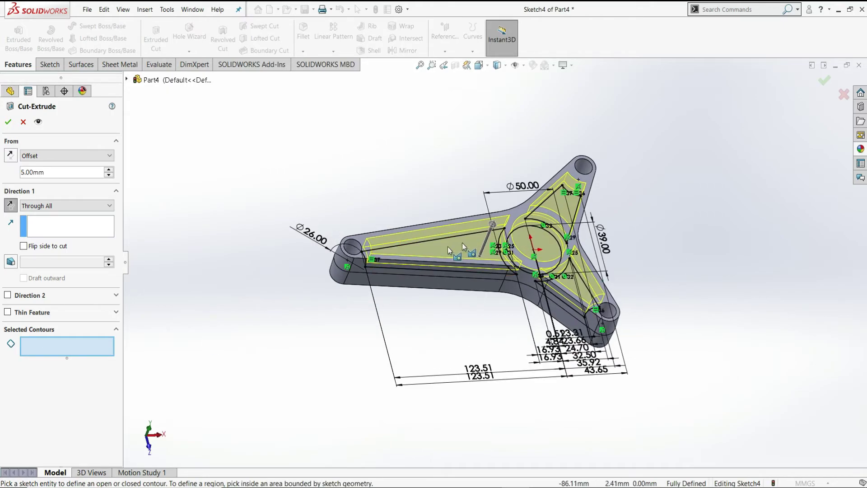
click(466, 243)
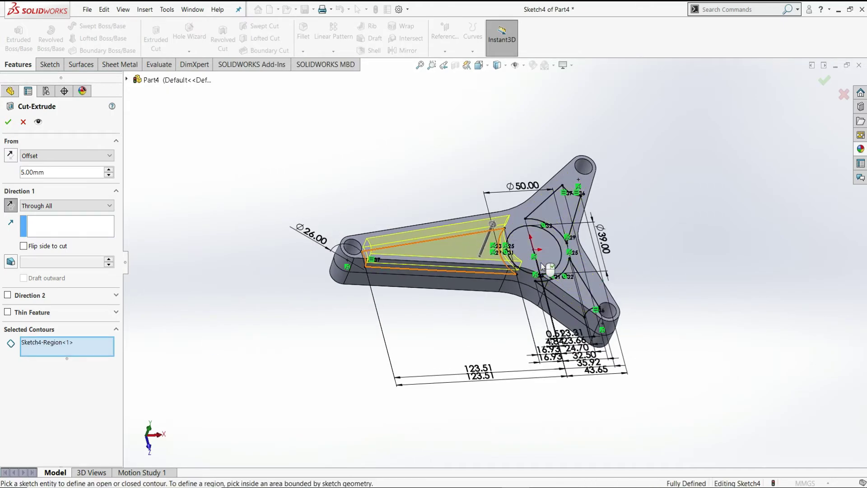
click(582, 293)
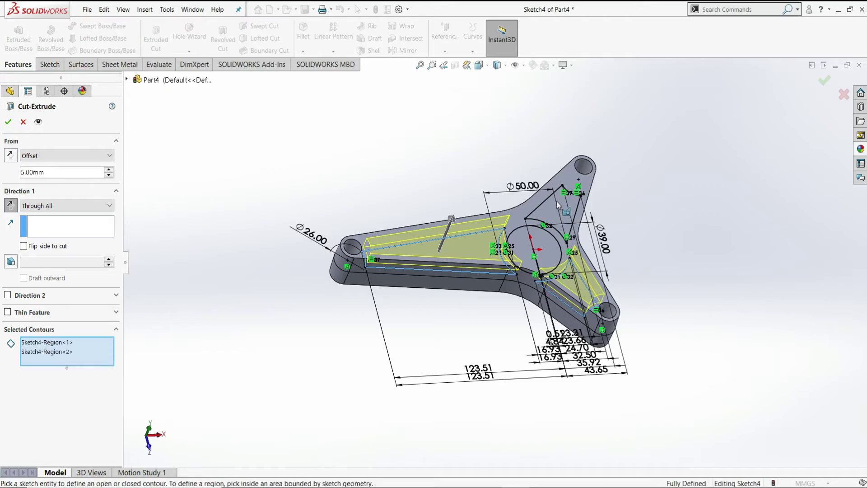
click(560, 206)
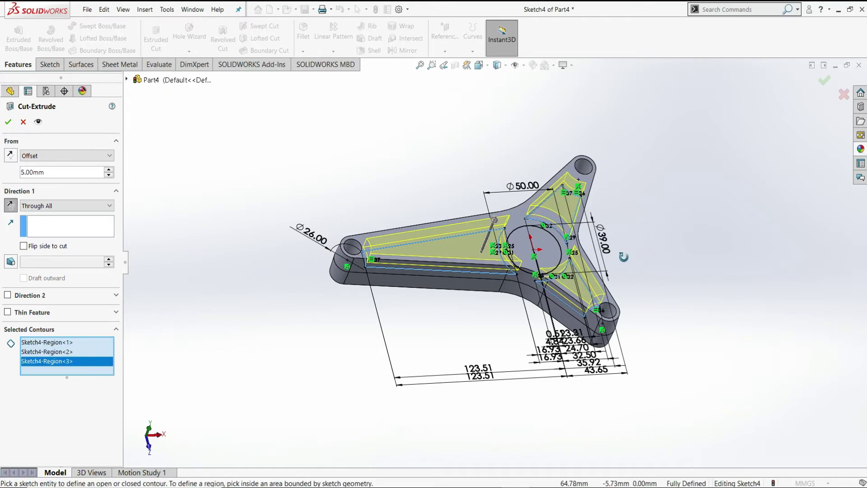
middle_drag(645, 236, 638, 257)
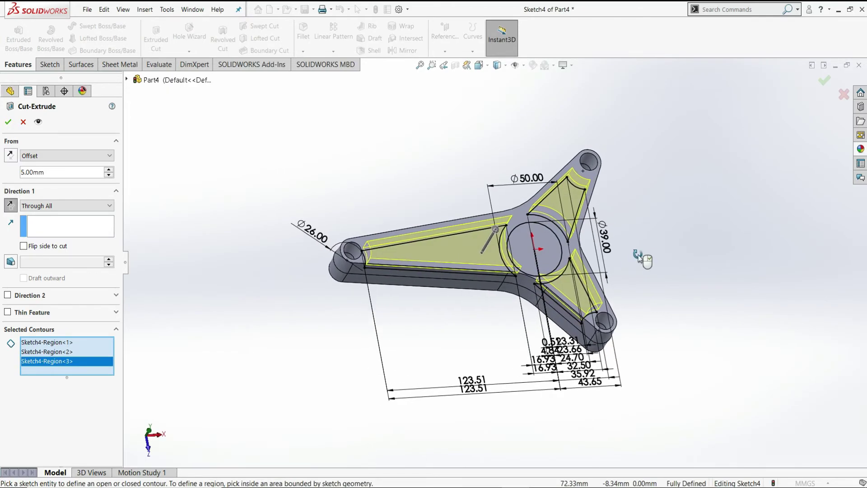
click(5, 125)
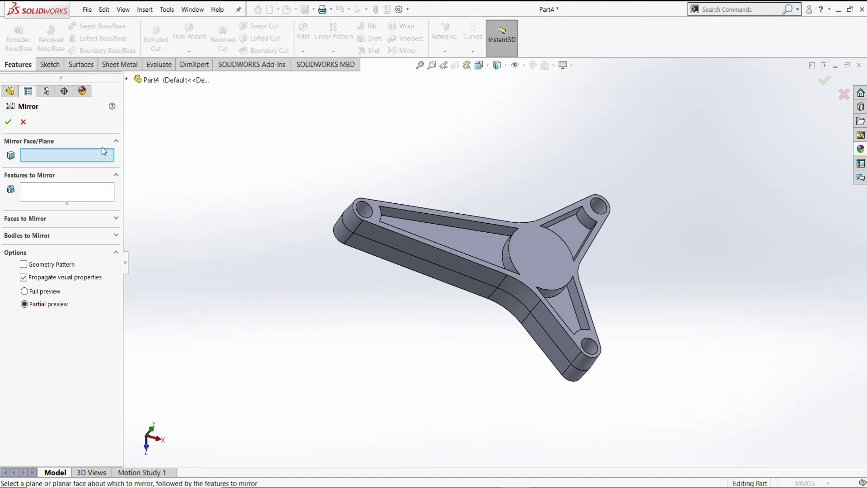
Create Mirror1 copying Cut-Extrude1 across the Top Plane.
click(127, 79)
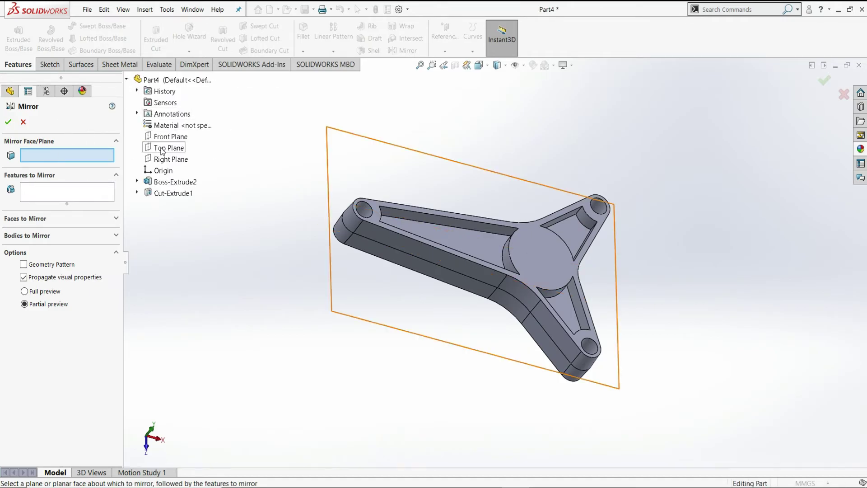
click(168, 148)
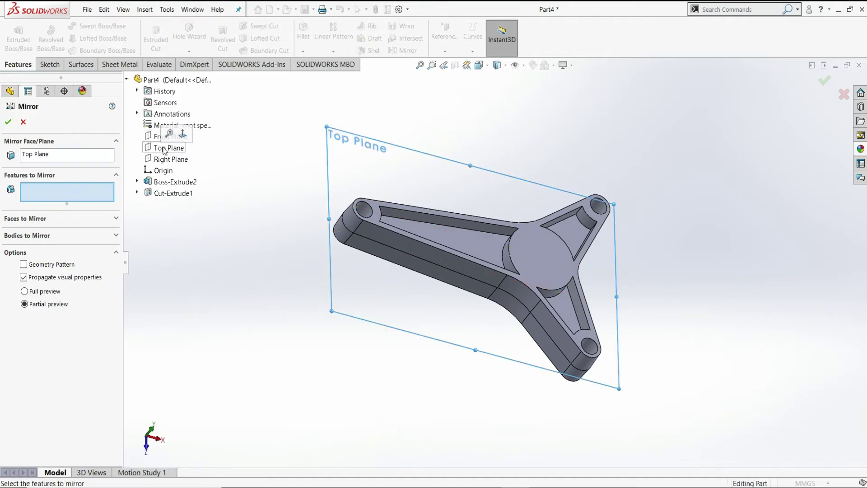
click(174, 198)
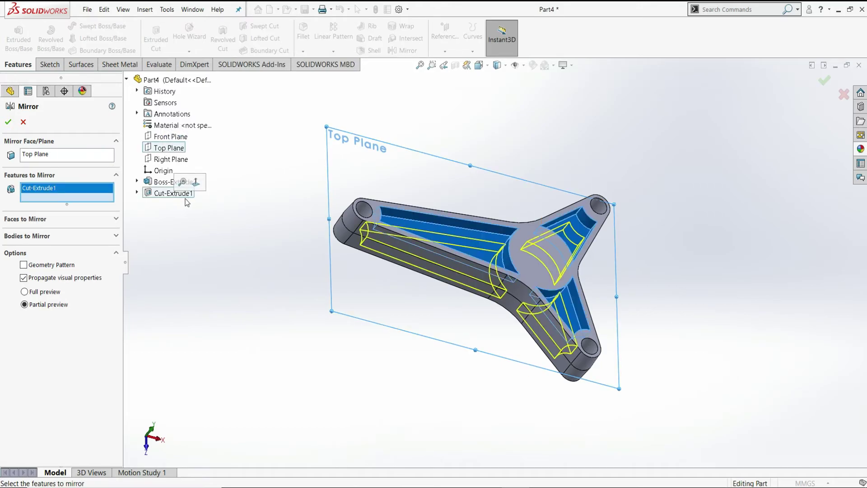
click(8, 121)
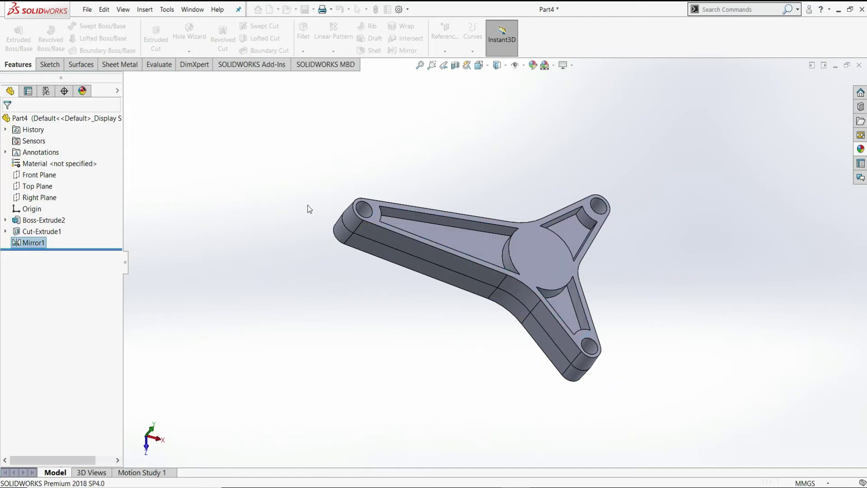
mouse_move(319, 203)
middle_down()
mouse_move(445, 156)
mouse_move(322, 209)
middle_up()
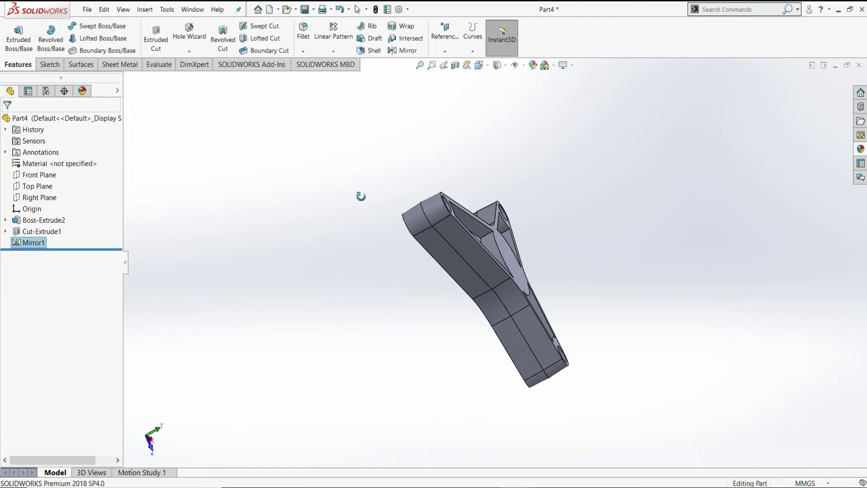
middle_drag(544, 206, 406, 226)
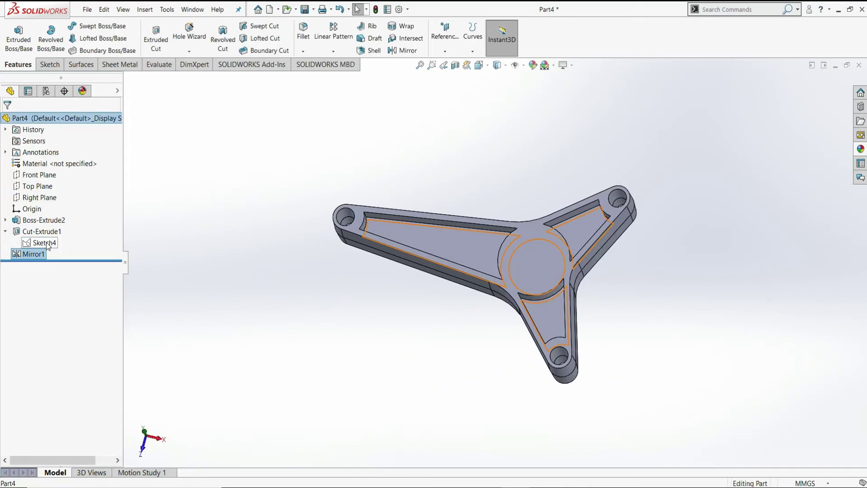
click(44, 243)
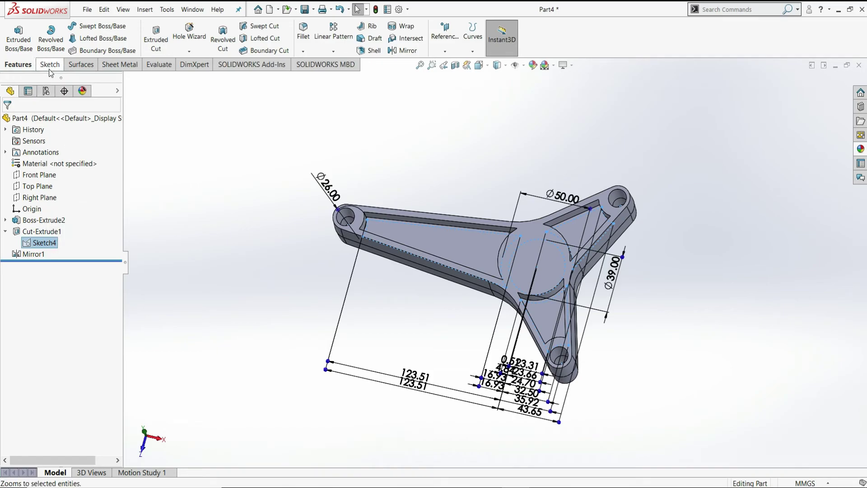
Cut-extrude only Sketch4's central Ø39 circle, Through All in both directions.
click(157, 43)
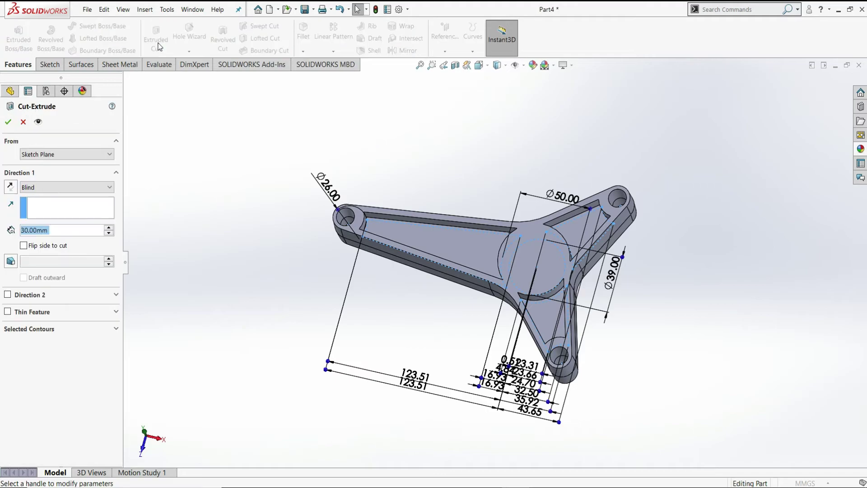
click(67, 326)
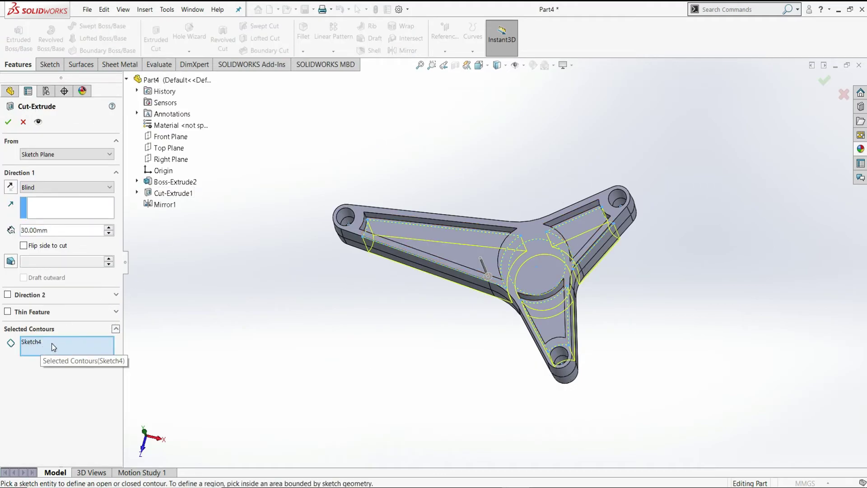
right_click(51, 341)
click(68, 350)
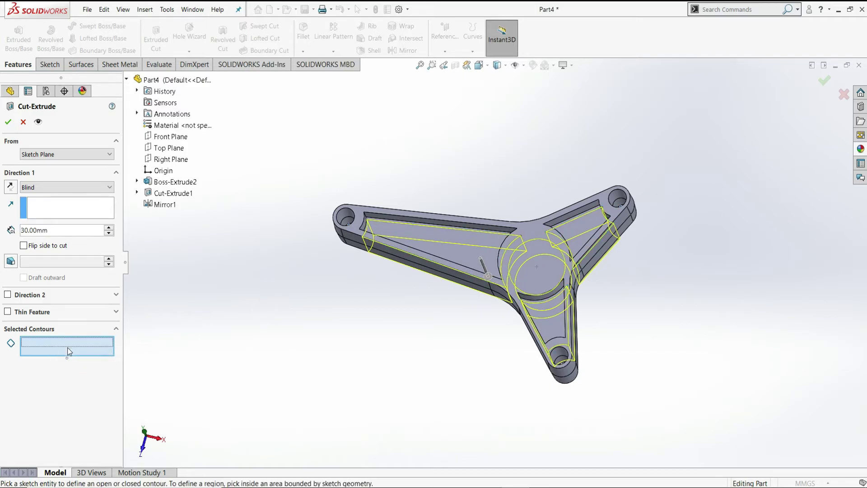
click(547, 273)
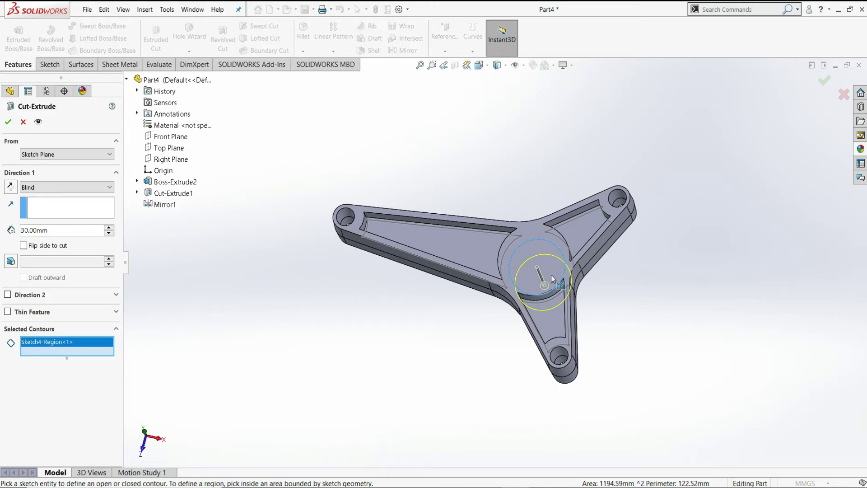
click(43, 189)
click(47, 217)
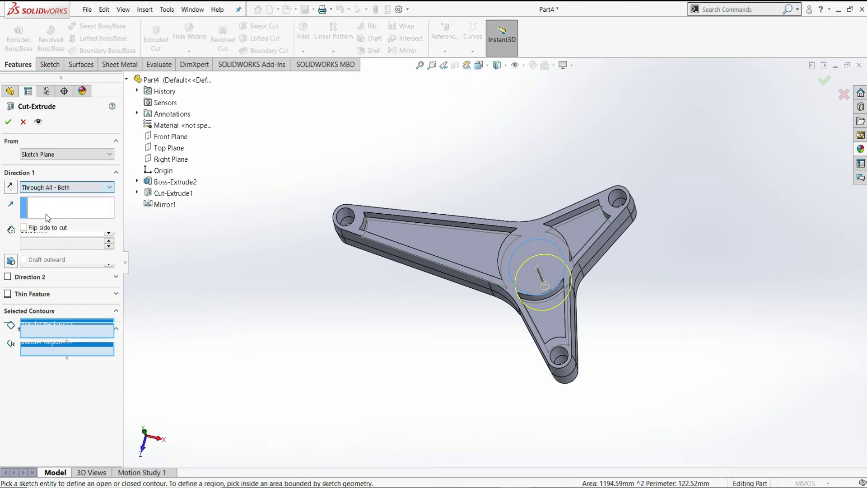
click(8, 122)
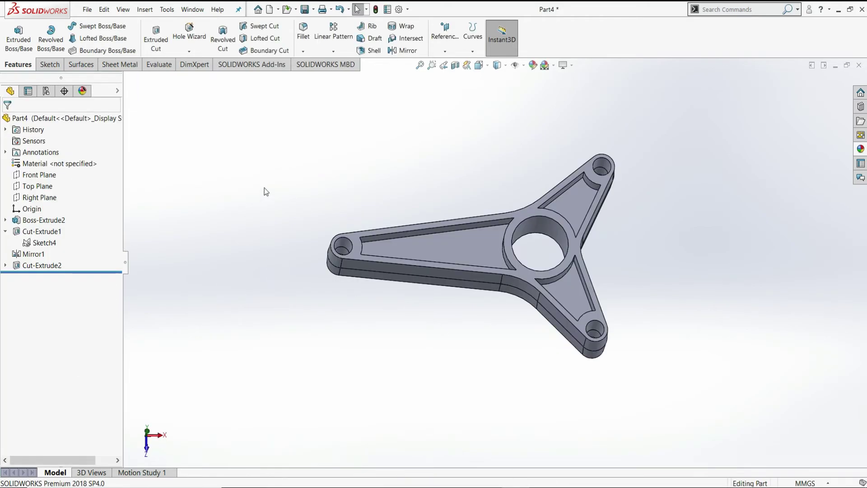
Start a 2 mm fillet and pick the faces of the three arm pockets.
click(304, 40)
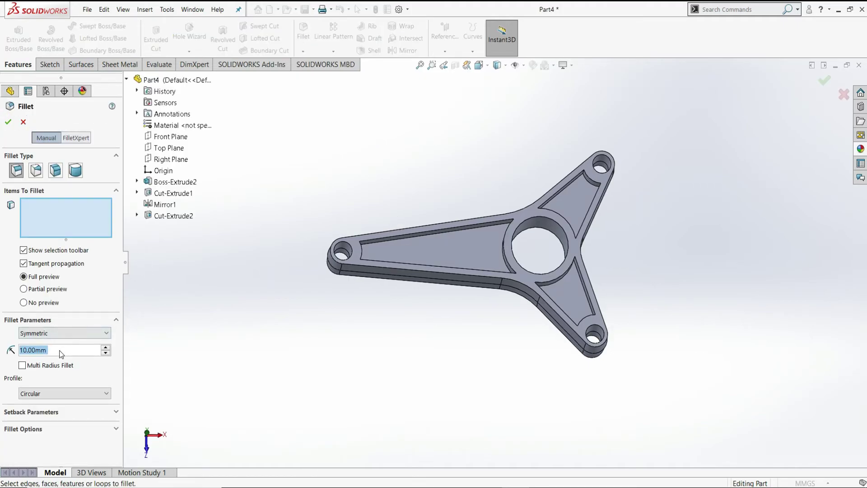
text(2)
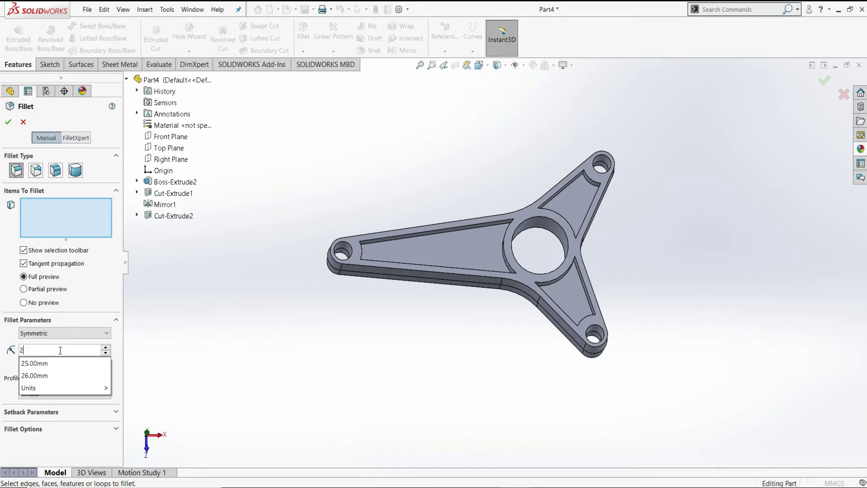
key(Return)
click(67, 220)
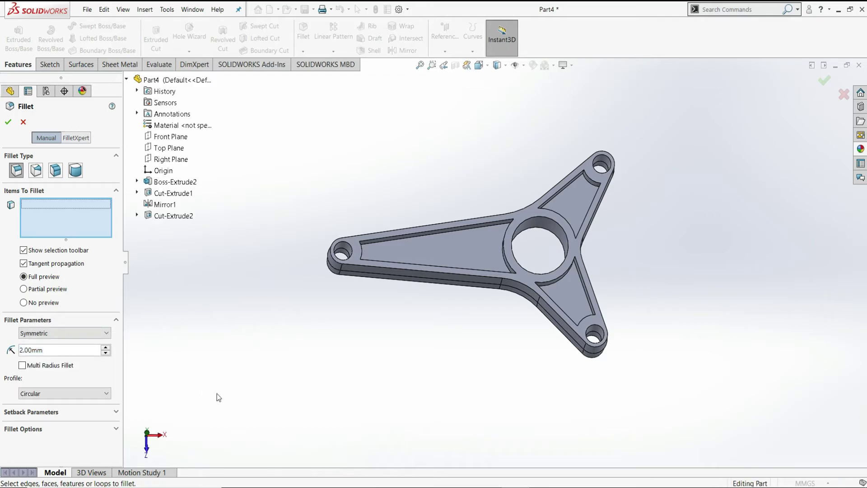
click(415, 251)
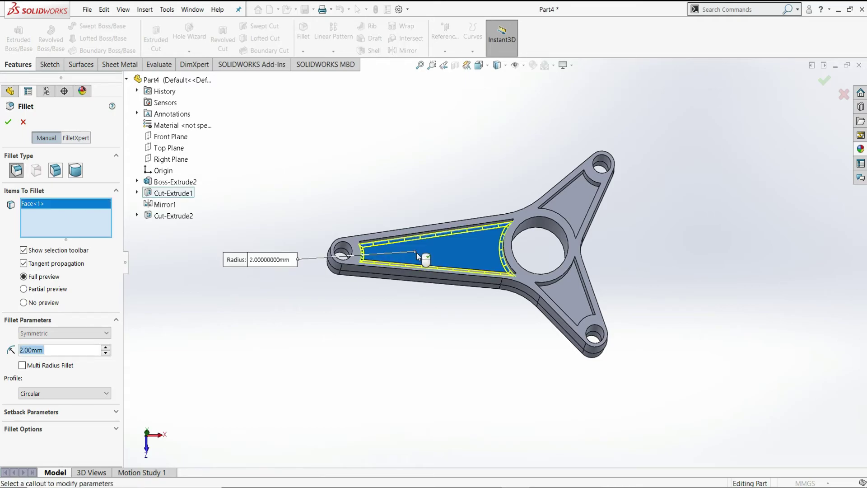
click(567, 205)
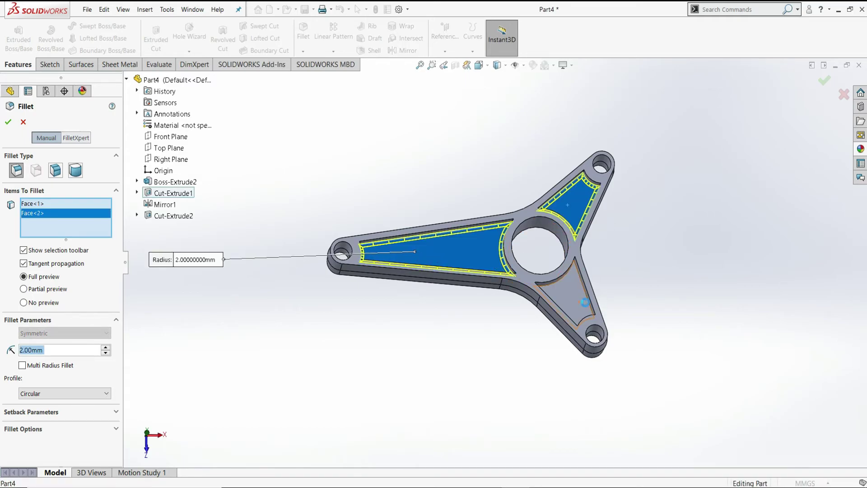
click(584, 301)
middle_drag(612, 282, 606, 277)
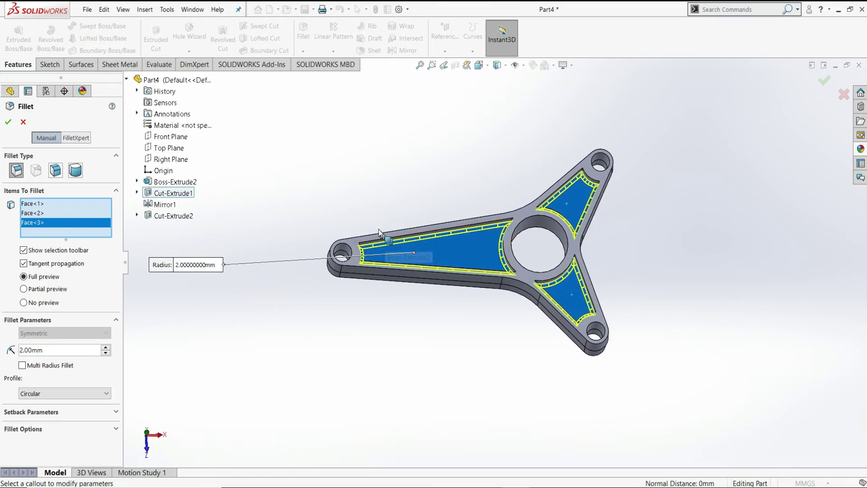
Add a pocket's connected edge loop to the fillet and apply it.
scroll(385, 240, down, 1)
scroll(391, 255, down, 3)
scroll(397, 273, down, 2)
scroll(397, 273, up, 2)
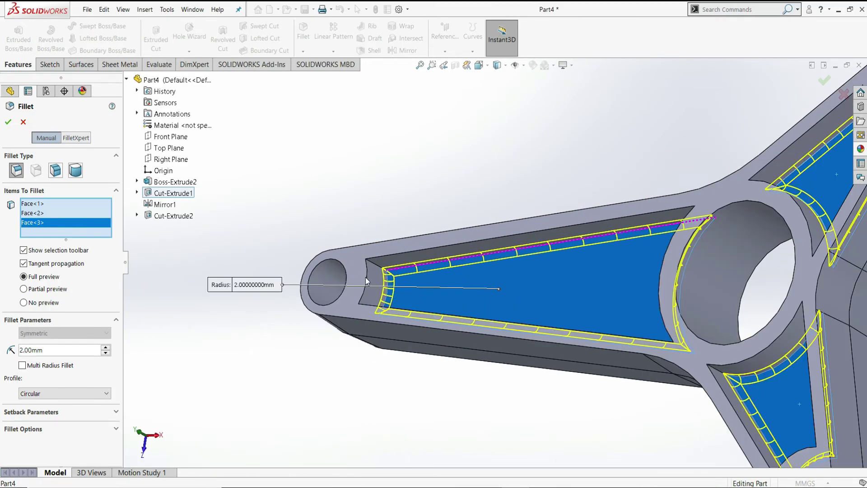
click(380, 268)
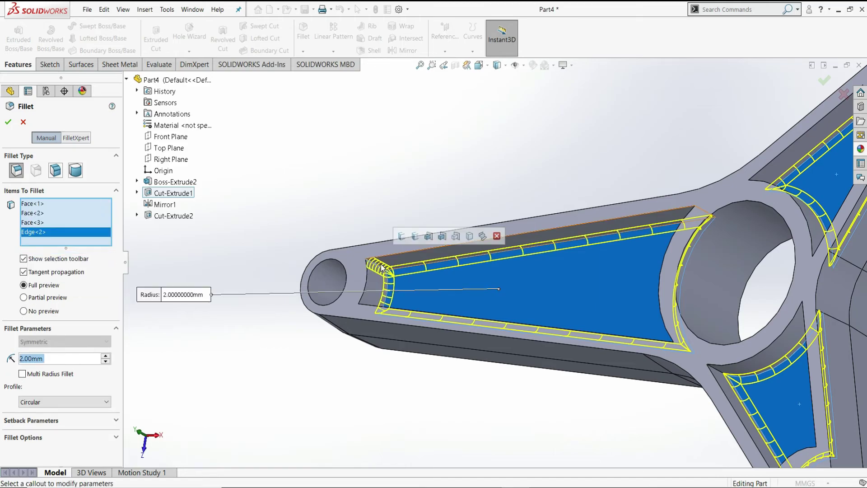
click(442, 236)
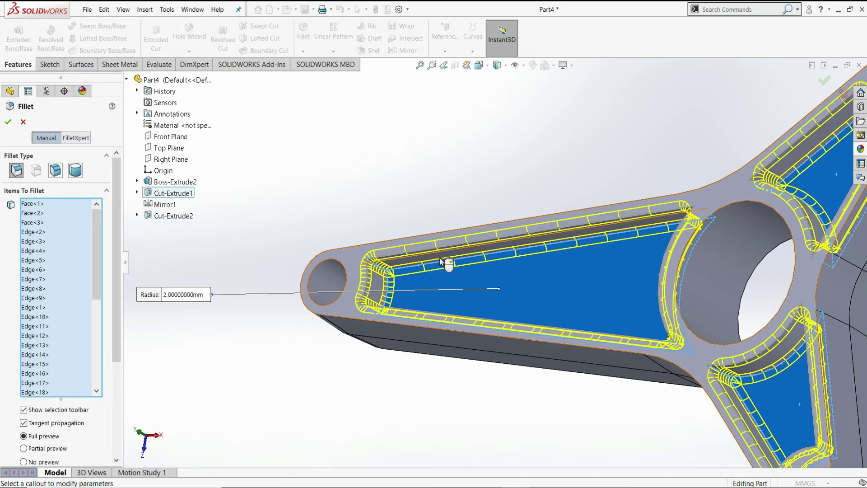
scroll(442, 262, up, 5)
middle_drag(527, 274, 656, 251)
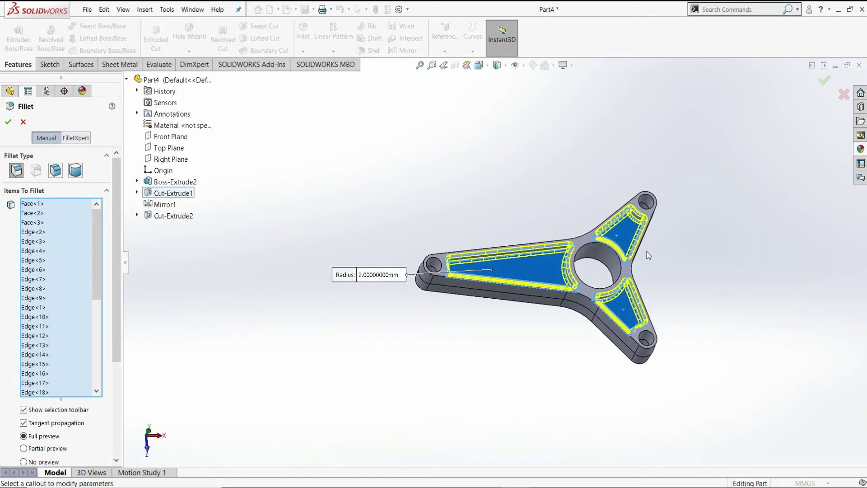
click(8, 122)
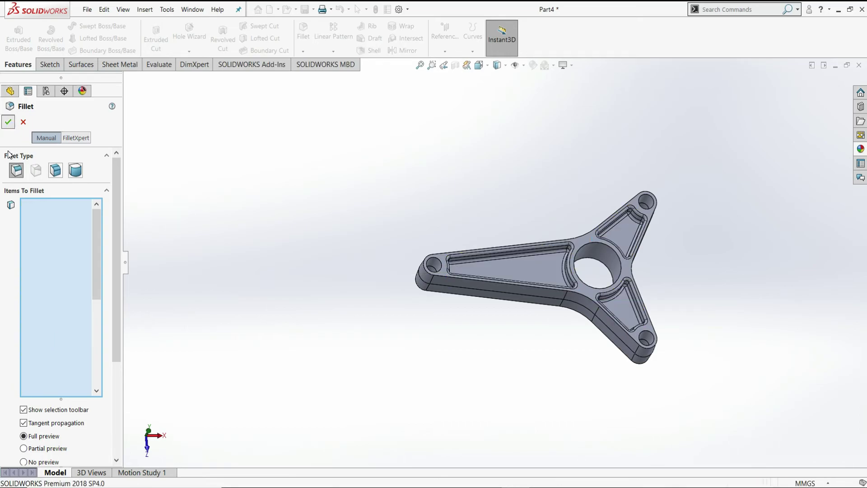
On the bracket's other face, select the three pocket floors and all 11 pocket rim edges for a fillet.
mouse_move(596, 270)
middle_down()
mouse_move(567, 261)
mouse_move(664, 229)
mouse_move(605, 266)
mouse_move(591, 192)
middle_up()
scroll(541, 221, down, 2)
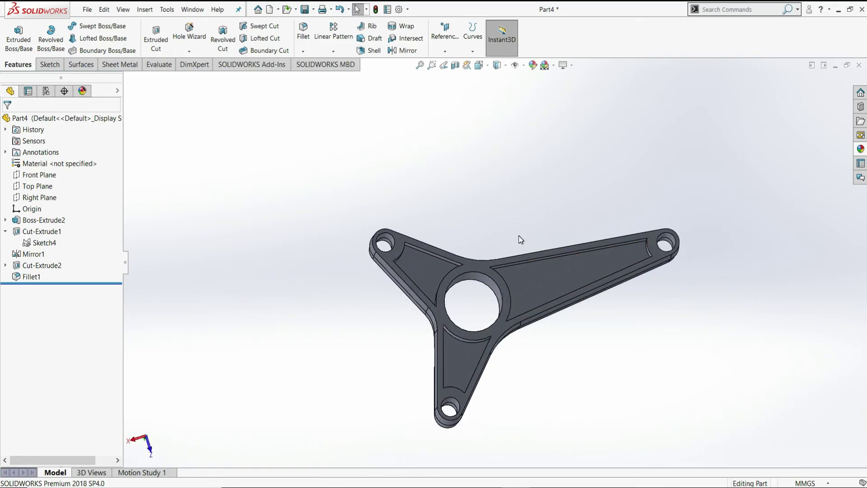
click(303, 32)
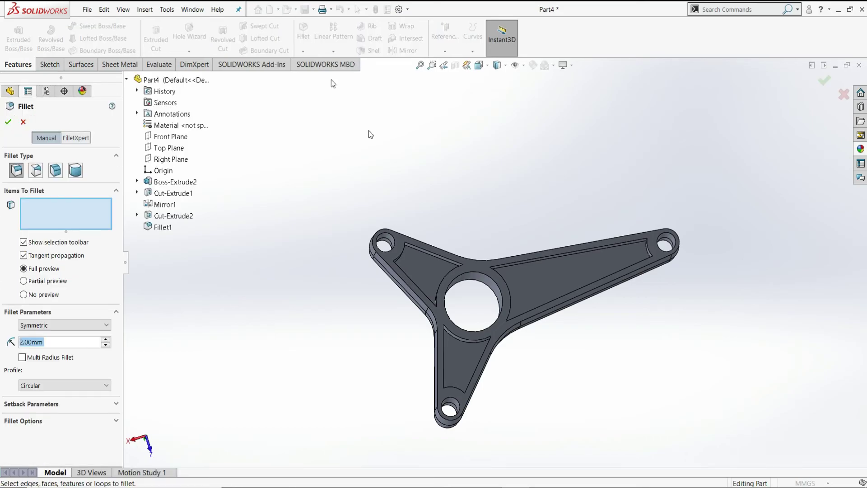
scroll(641, 266, down, 3)
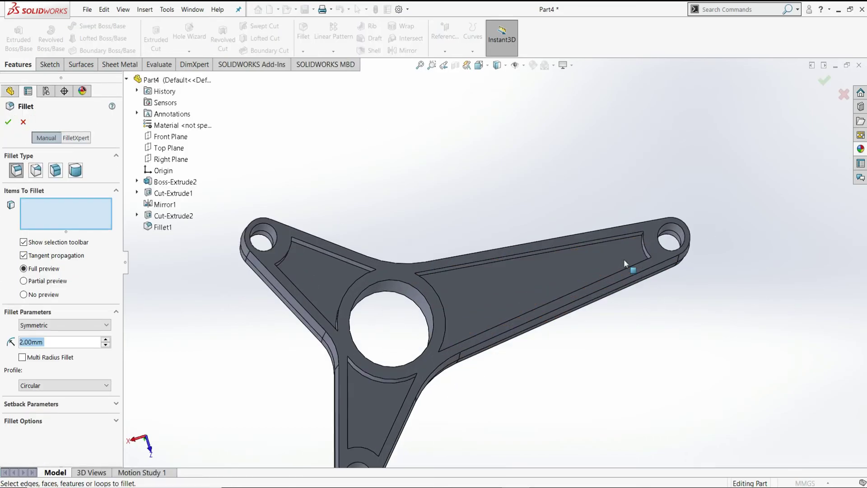
click(553, 270)
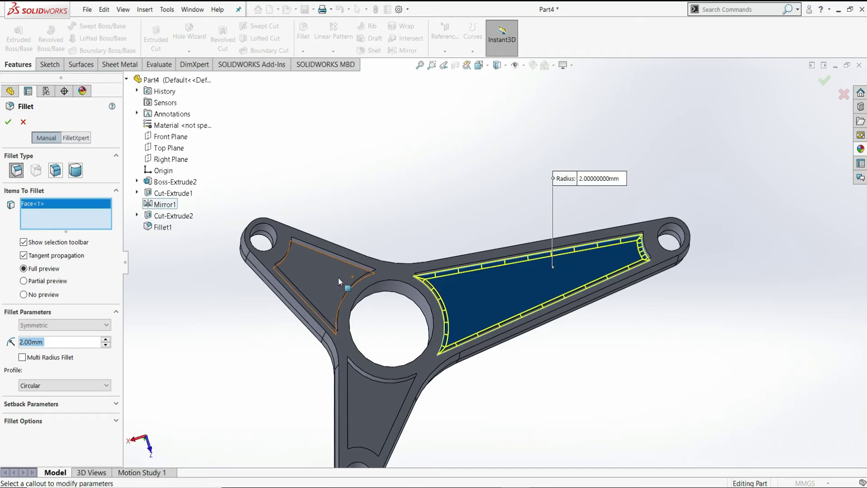
click(386, 413)
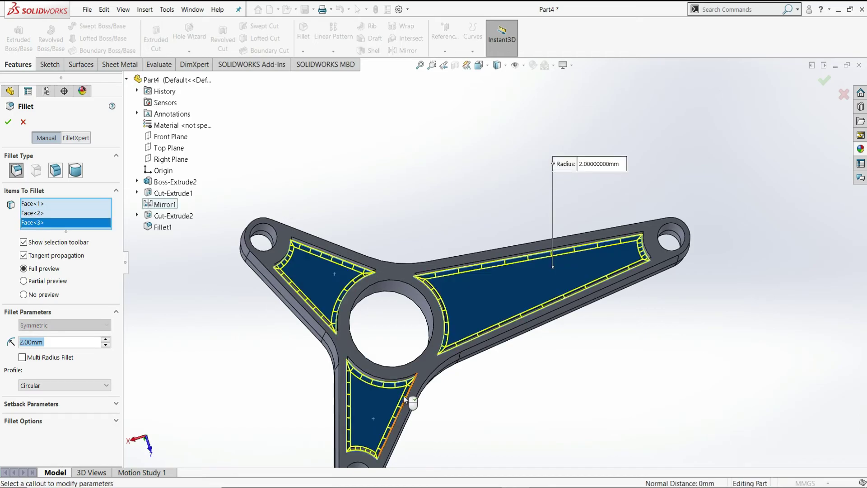
click(376, 379)
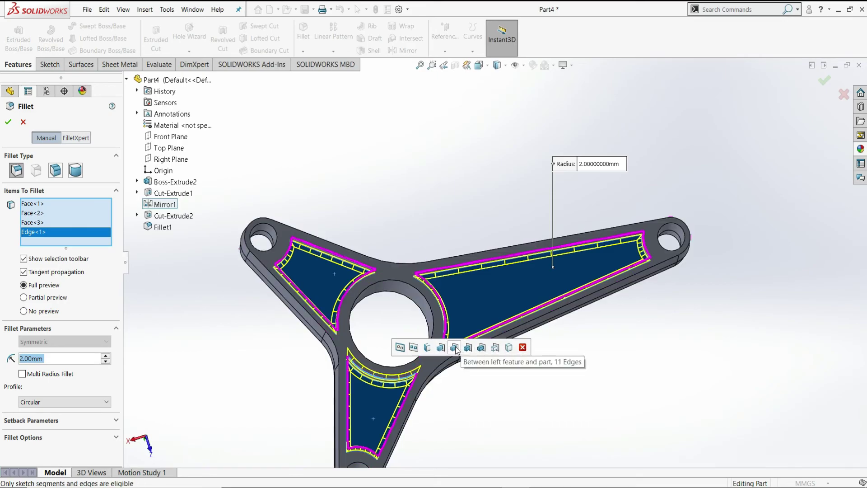
click(455, 348)
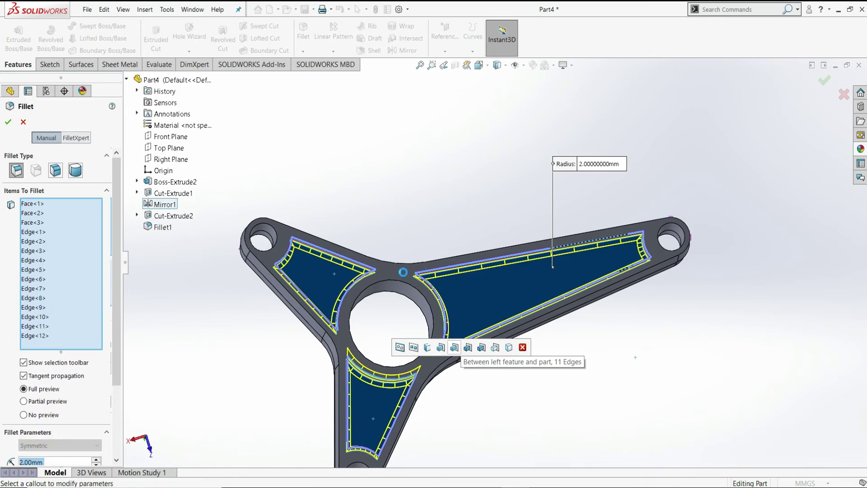
Add the connected inner pocket loop edges and apply the 2 mm fillet.
middle_drag(468, 288, 416, 292)
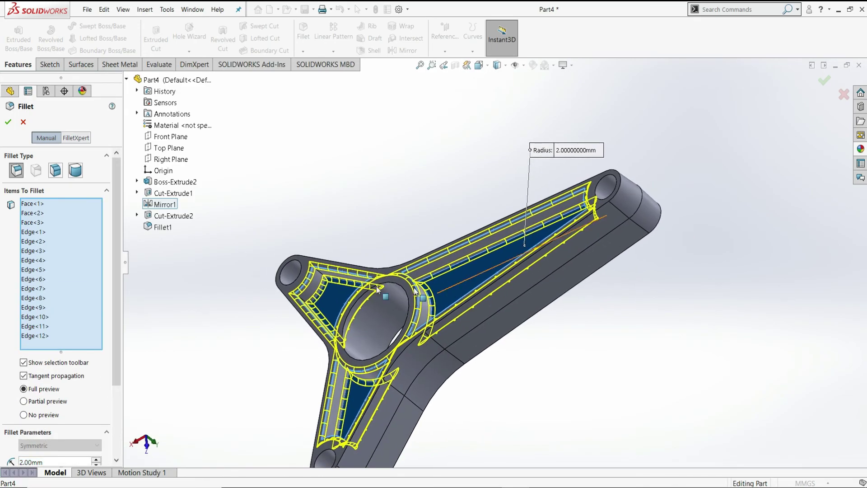
click(319, 271)
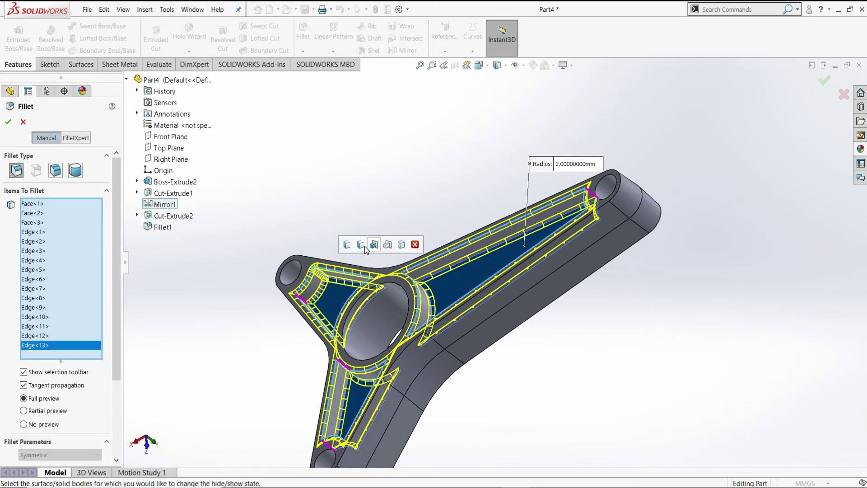
click(364, 246)
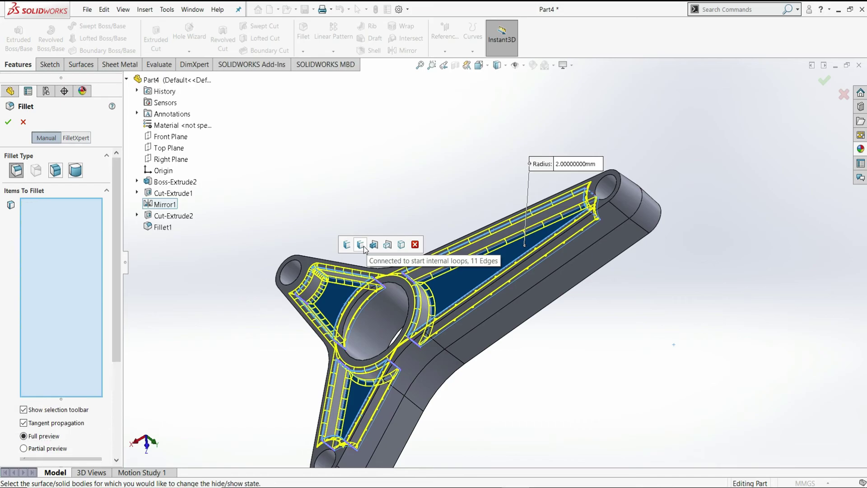
middle_drag(384, 278, 422, 320)
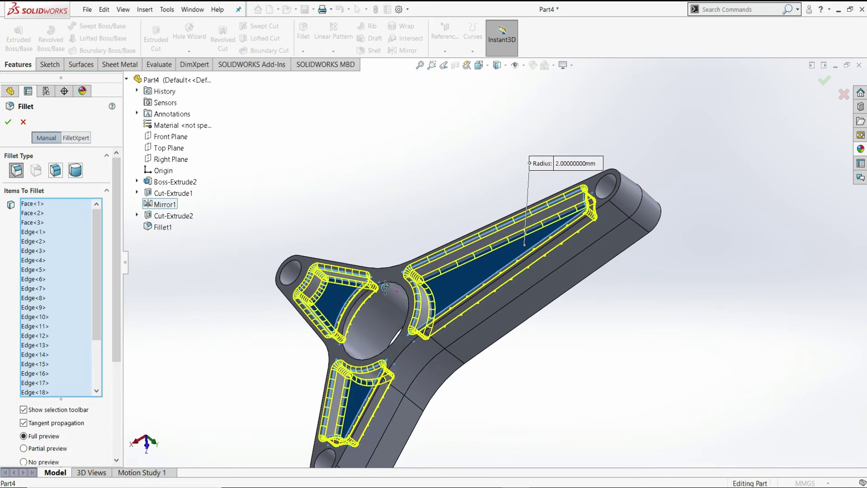
scroll(422, 320, down, 3)
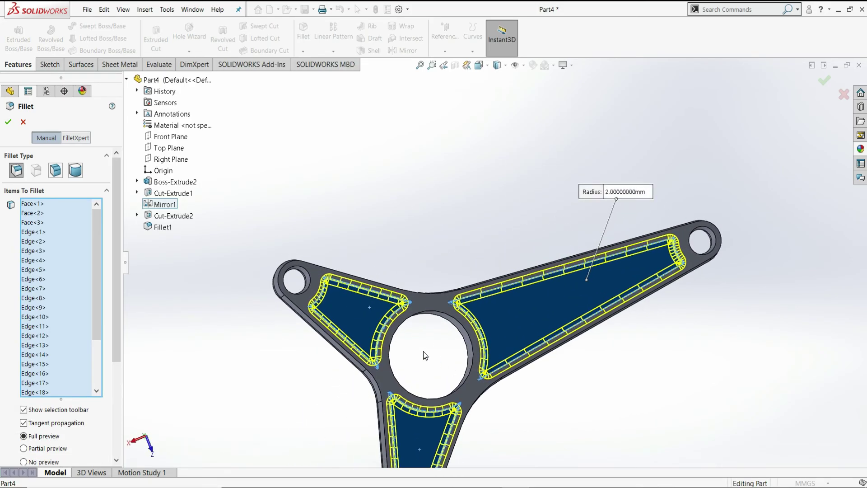
middle_drag(443, 356, 419, 362)
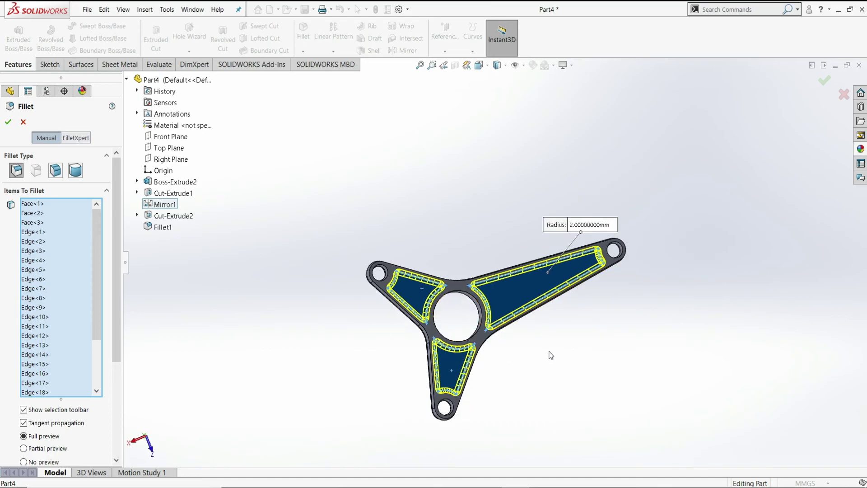
click(11, 121)
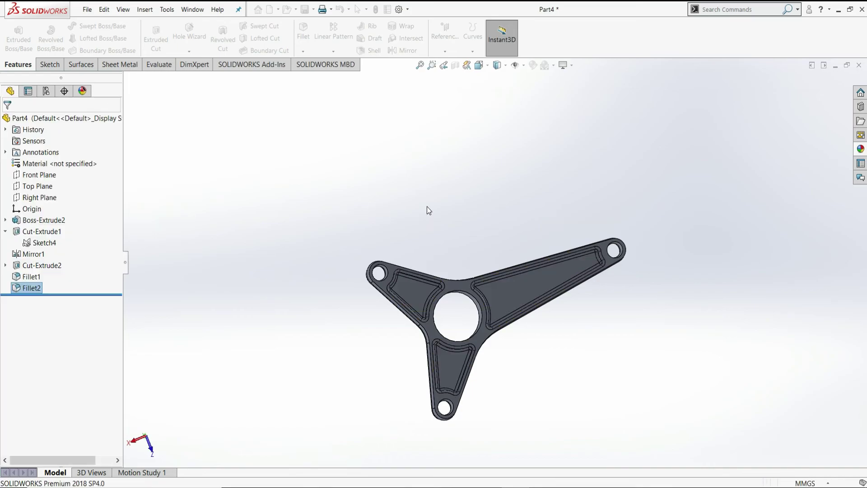
Give the Boss-Extrude2 body an orange appearance.
key(ctrl+7)
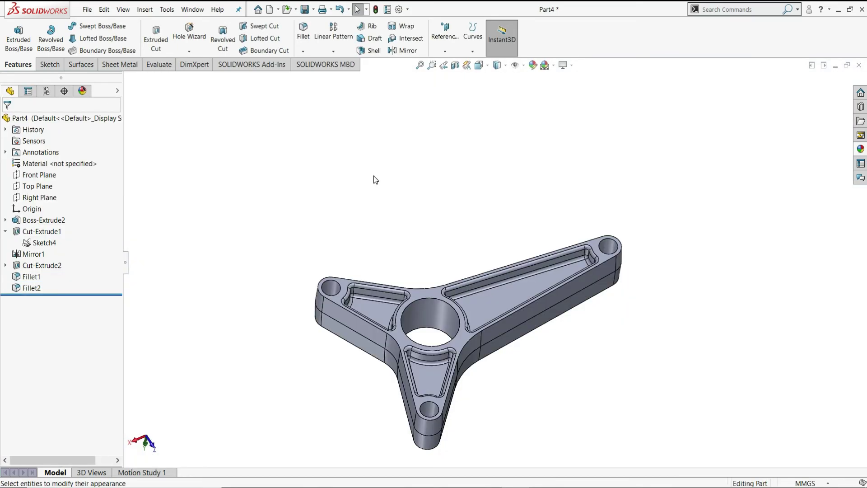
click(50, 220)
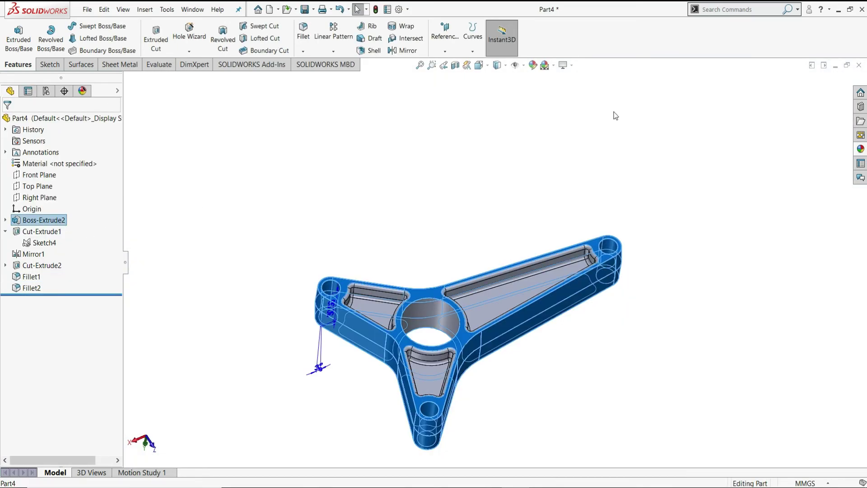
click(533, 66)
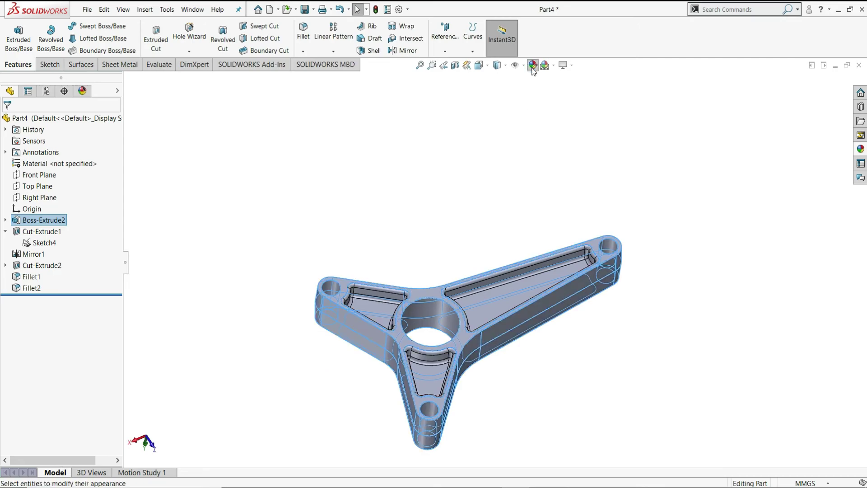
click(533, 65)
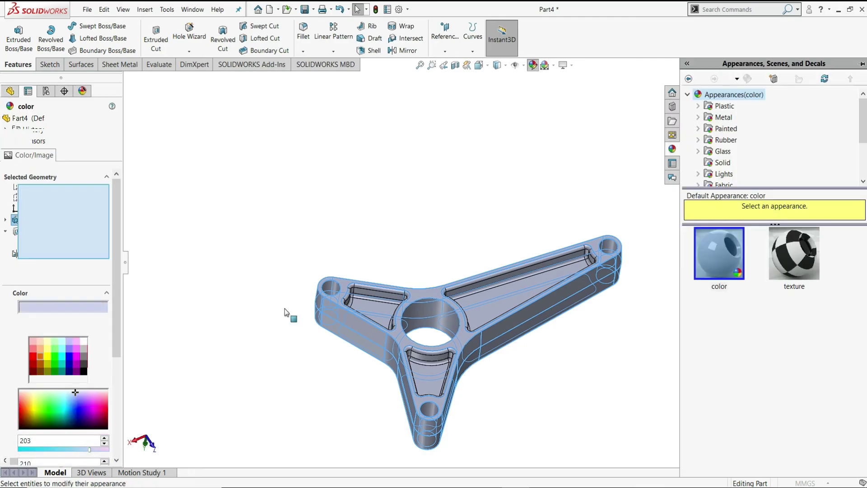
click(40, 357)
click(7, 123)
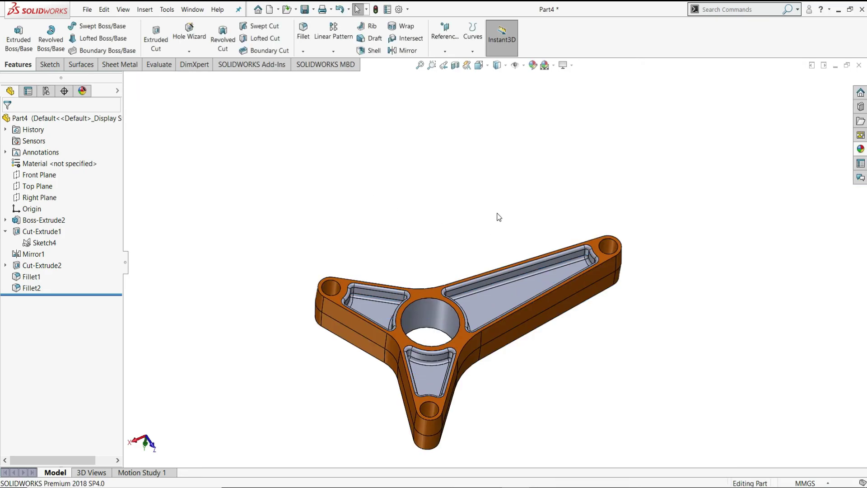
Apply the Metal chromium plate appearance to Cut-Extrude1, Mirror1, Cut-Extrude2 and both fillets.
click(47, 234)
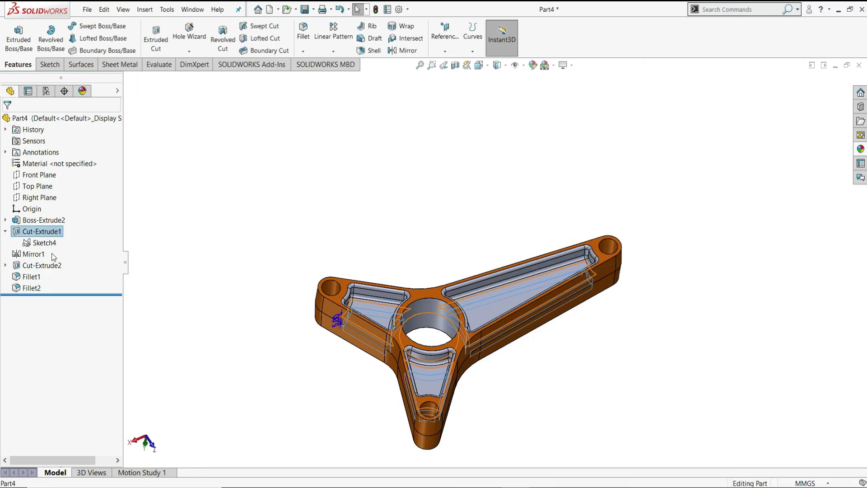
ctrl+click(43, 255)
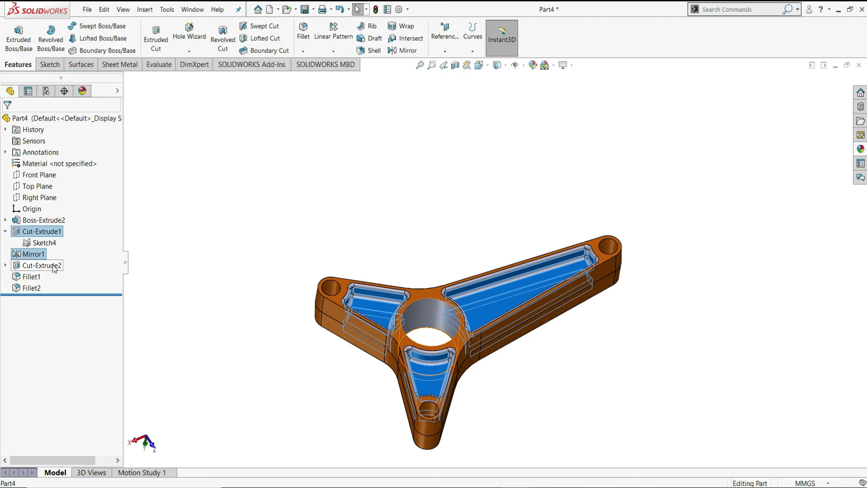
ctrl+click(31, 277)
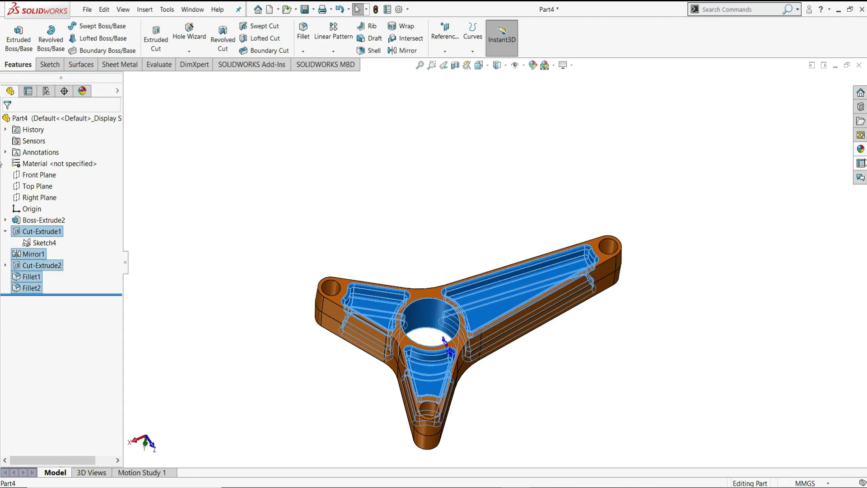
click(861, 149)
click(722, 117)
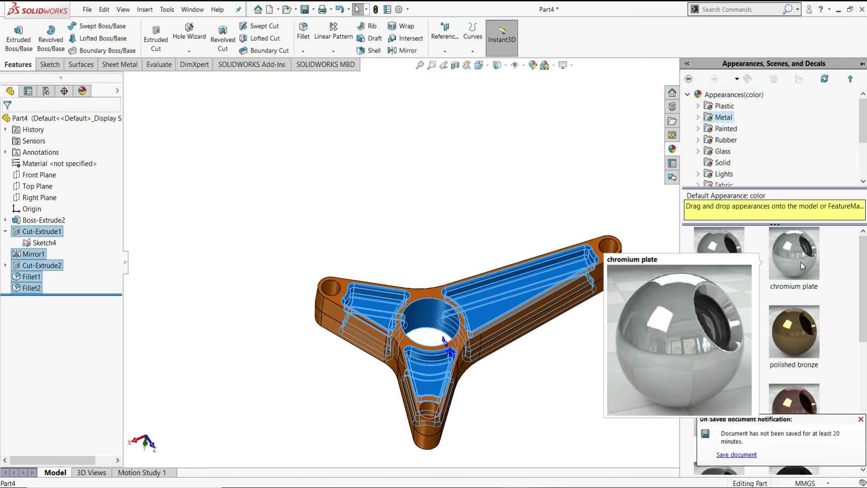
mouse_move(794, 255)
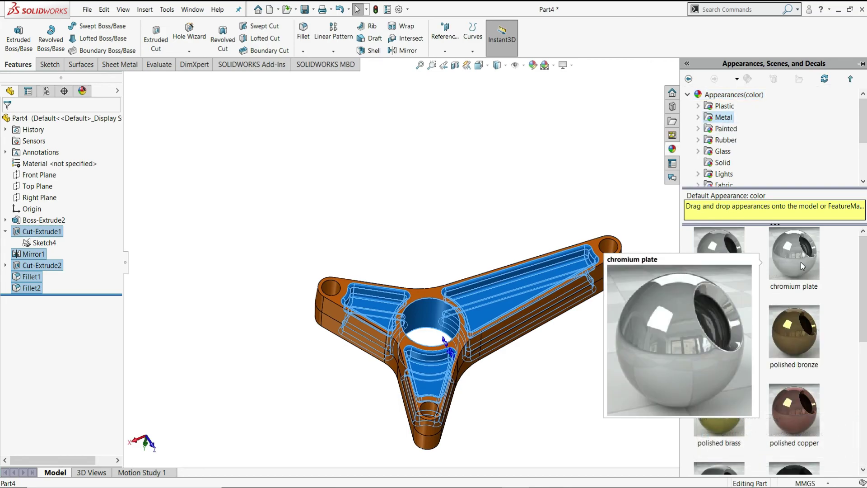
click(800, 262)
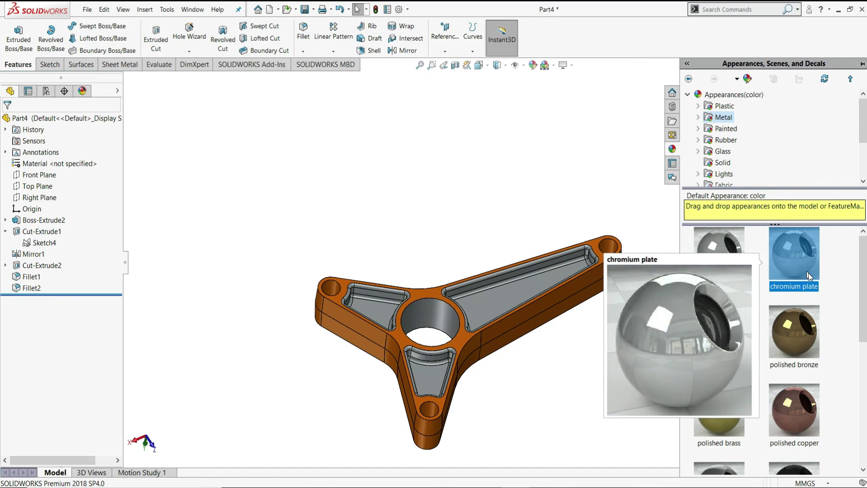
drag(808, 273, 509, 333)
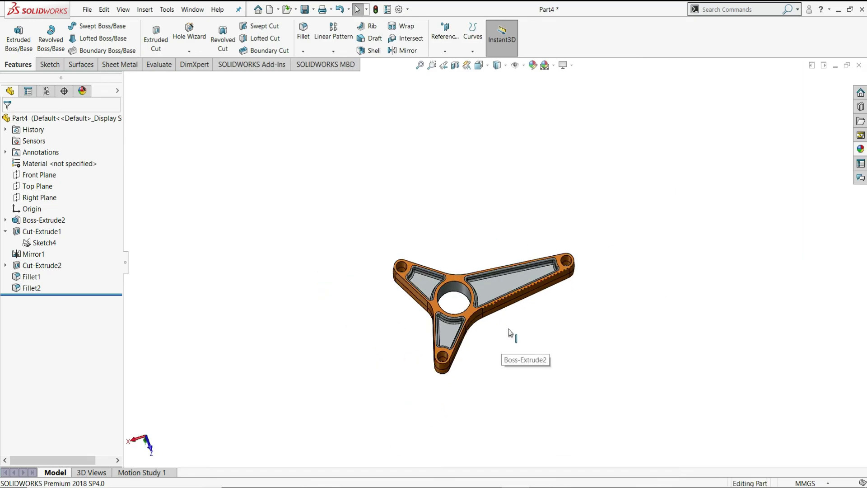
click(504, 368)
scroll(504, 343, down, 2)
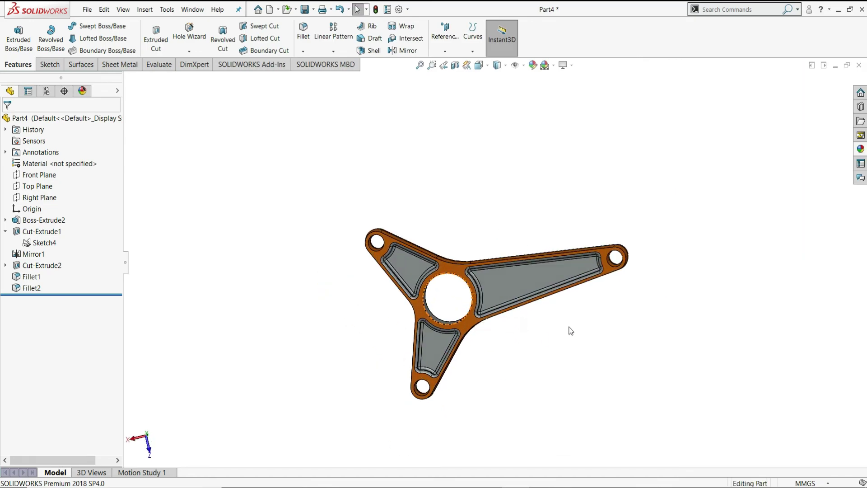
scroll(570, 331, down, 1)
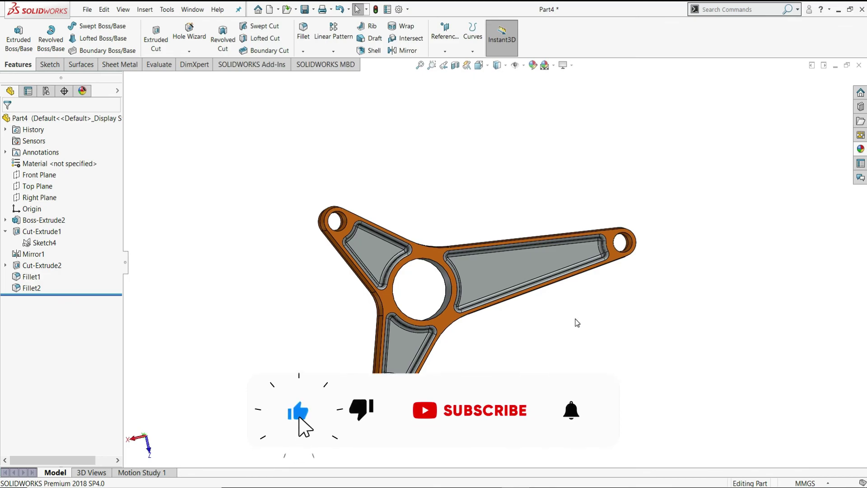